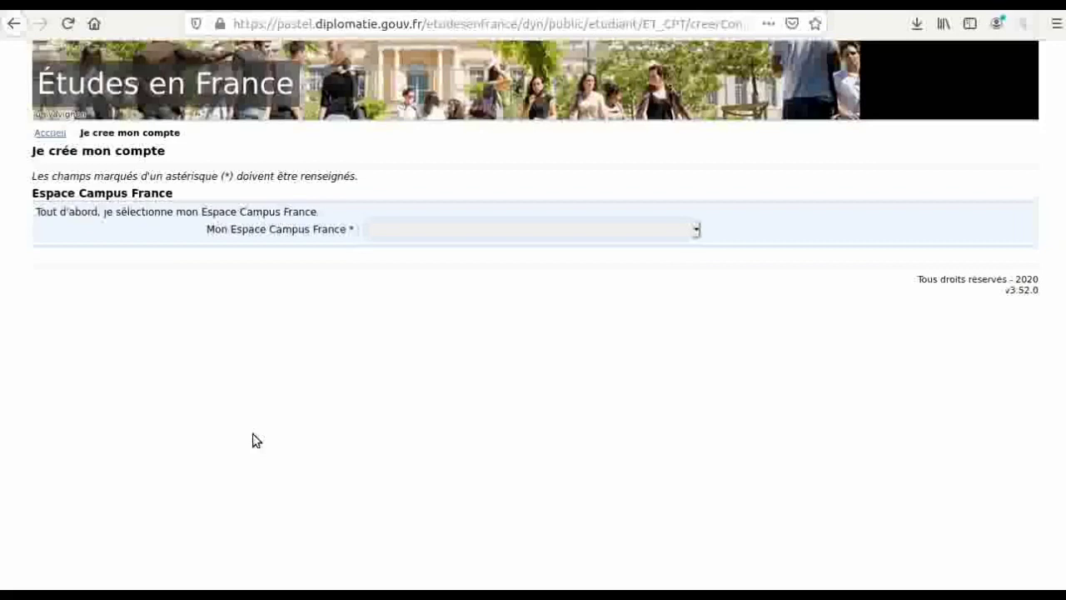
- Set the Campus France space to 'Espace Campus France Mauritanie'
click(444, 234)
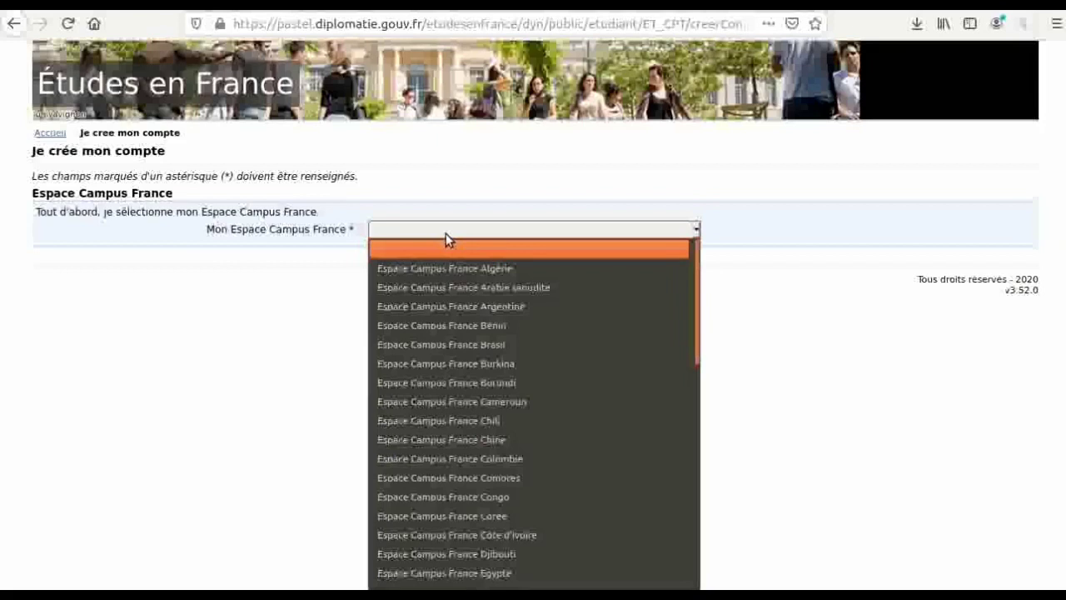
key(Down)
key(Down)
key(Down)
key(Down)
key(Down)
key(Down)
key(Down)
key(Down)
key(Down)
key(Down)
key(Down)
key(Down)
key(Down)
key(Down)
key(Down)
key(Down)
key(Down)
key(Down)
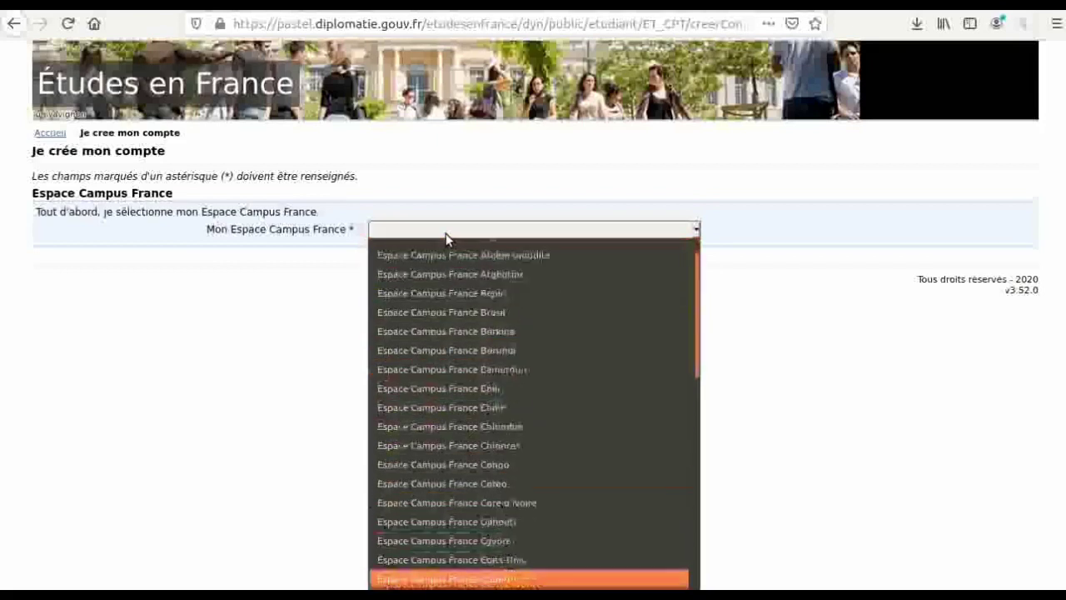
key(Down)
key(Down)
key(Down)
key(Down)
key(Down)
key(Down)
key(Down)
key(Down)
key(Down)
key(Down)
key(Down)
key(Down)
key(Down)
key(Down)
key(Down)
key(Down)
key(Down)
key(Down)
key(Down)
key(Down)
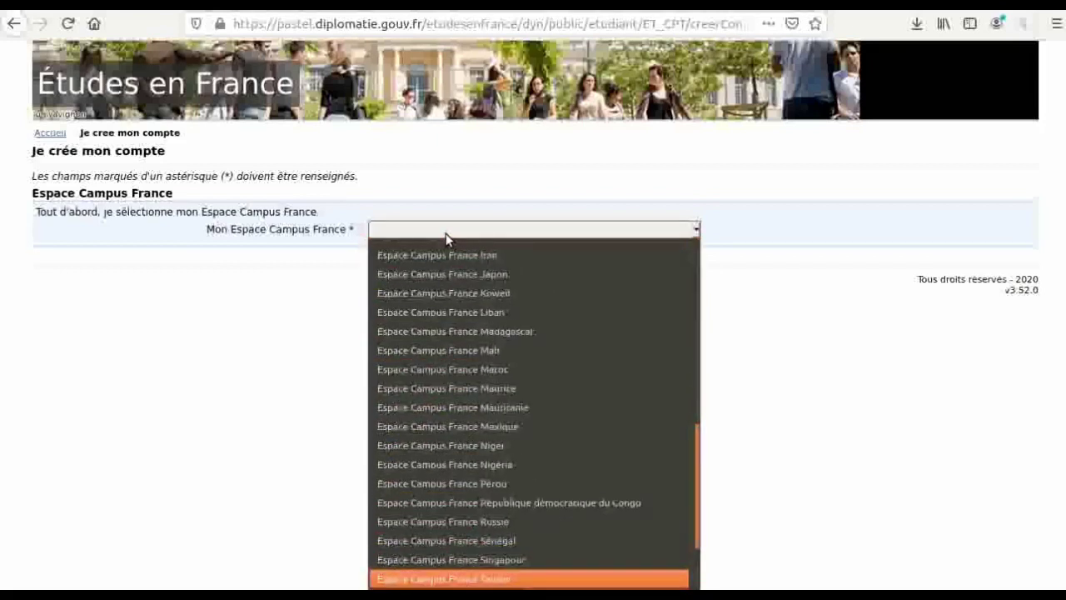
key(Down)
key(Down)
key(Down)
key(Up)
key(Up)
key(Up)
key(Up)
key(Up)
key(Up)
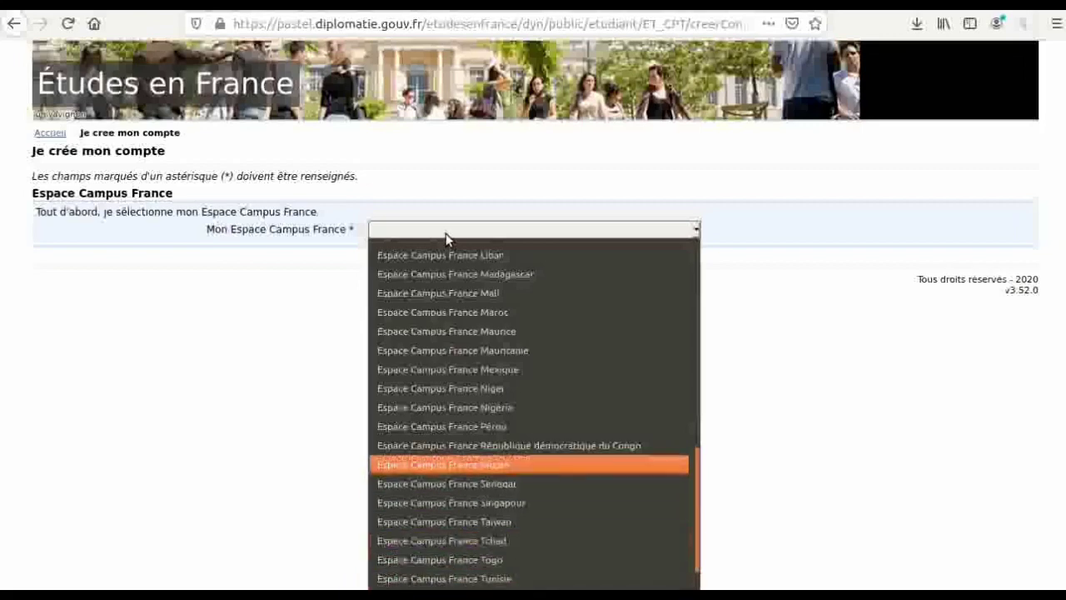
key(Up)
key(Up)
key(Up)
key(Up)
key(Up)
click(459, 357)
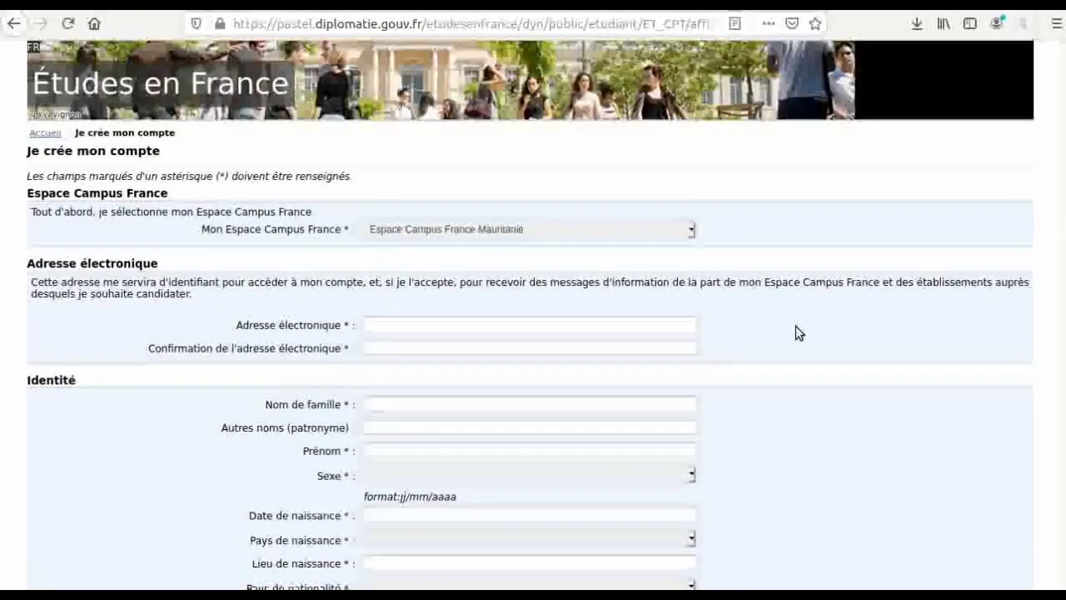
- Go through the e-mail, e-mail confirmation, patronyme and place-of-birth identity fields
scroll(796, 326, down, 1)
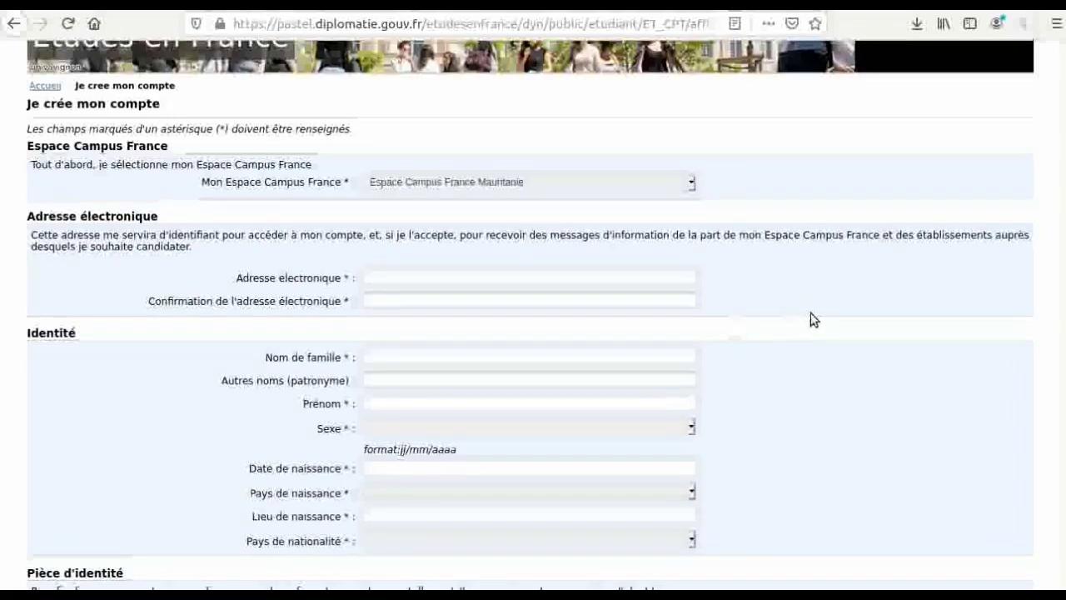
scroll(813, 320, down, 2)
scroll(810, 313, down, 3)
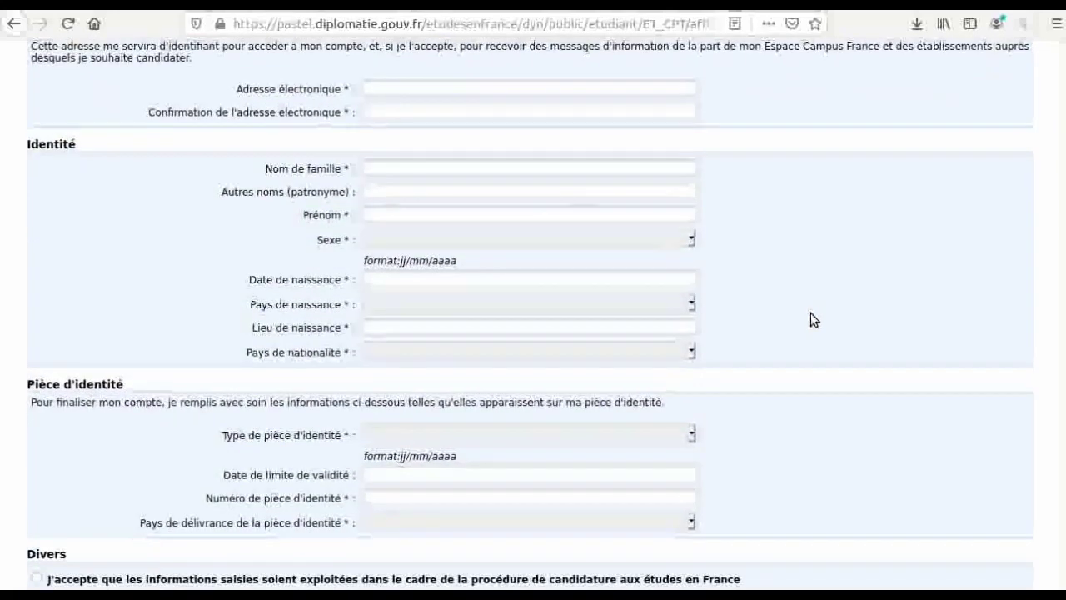
click(374, 88)
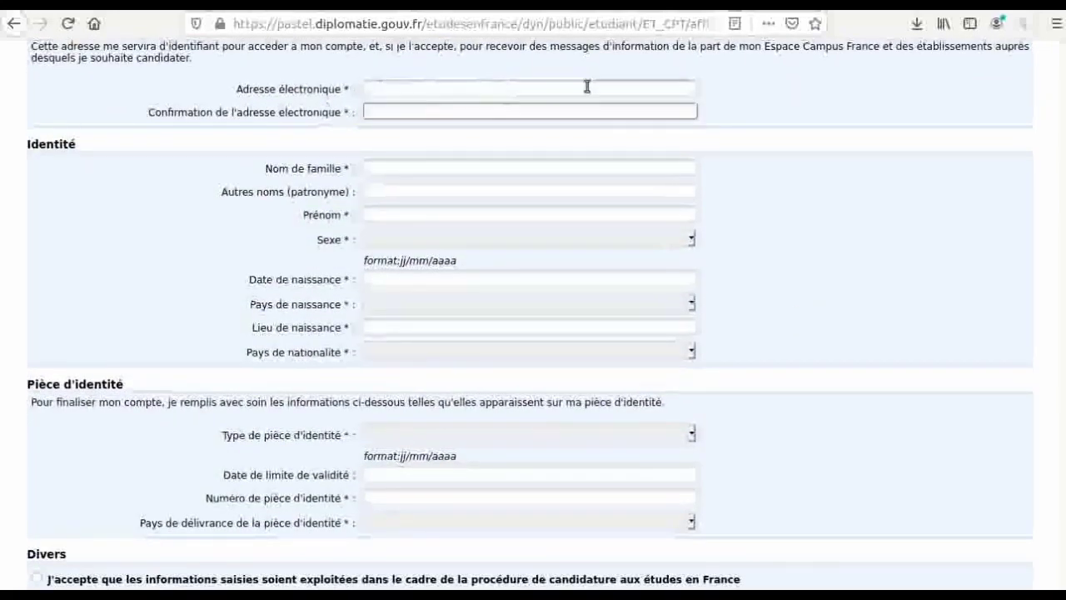
click(506, 109)
click(400, 192)
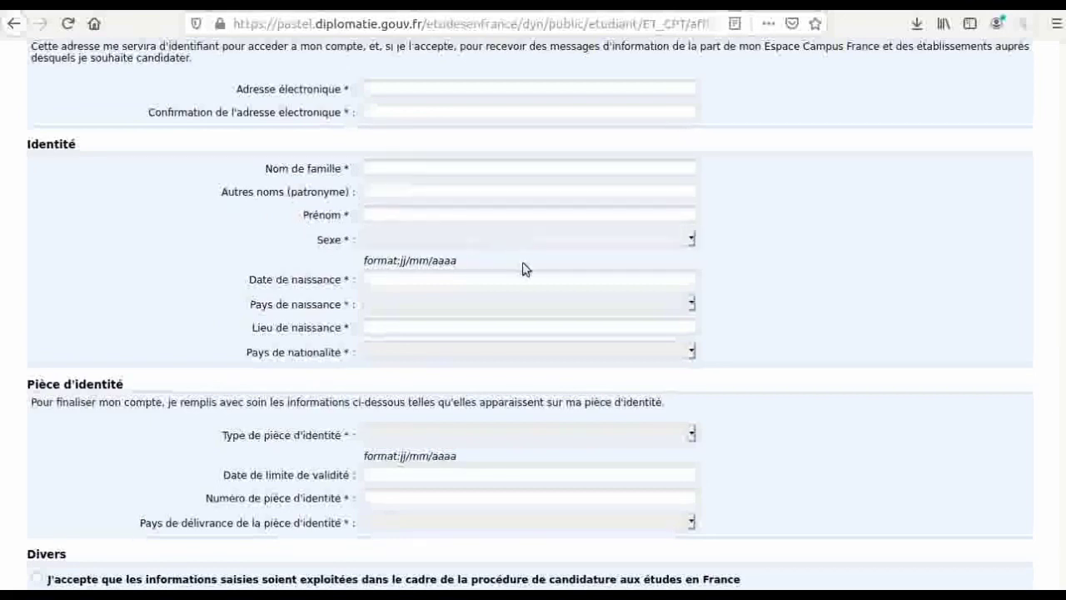
click(466, 332)
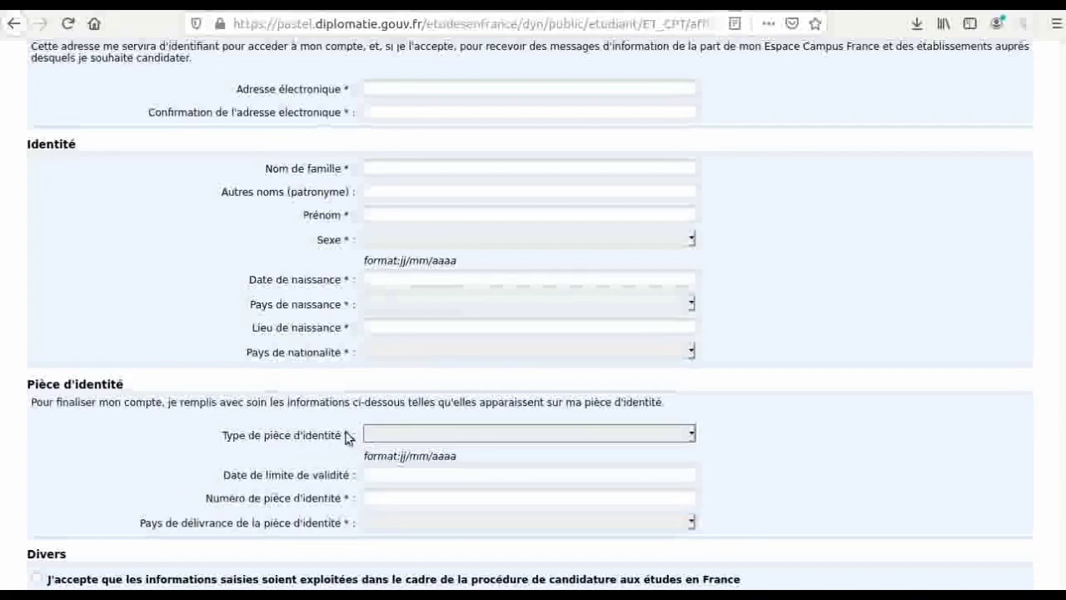
- Set the identity document type to Passeport and move to the document number
click(433, 433)
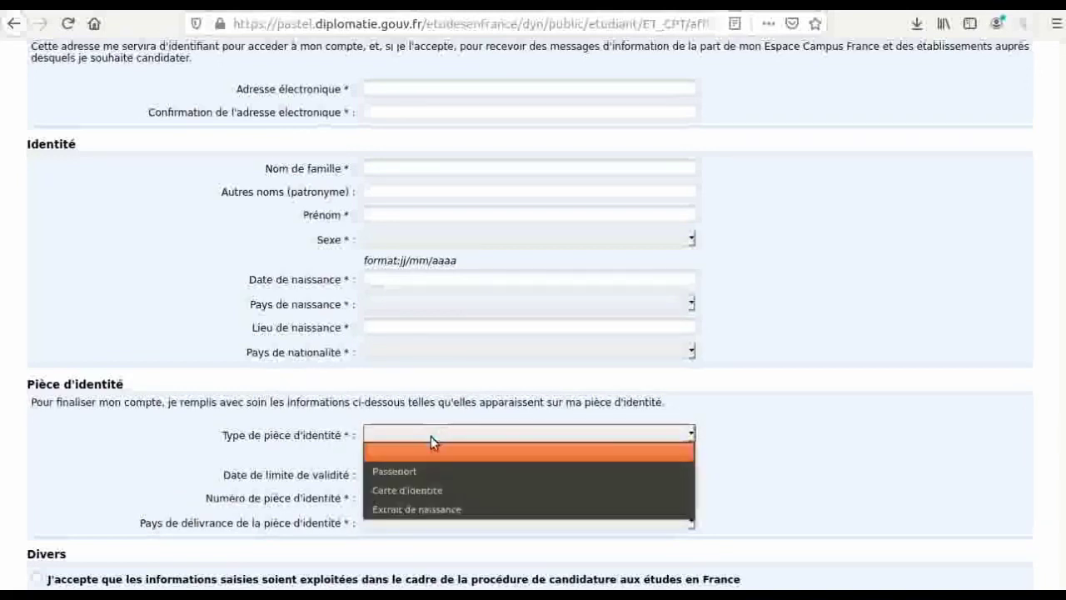
click(406, 471)
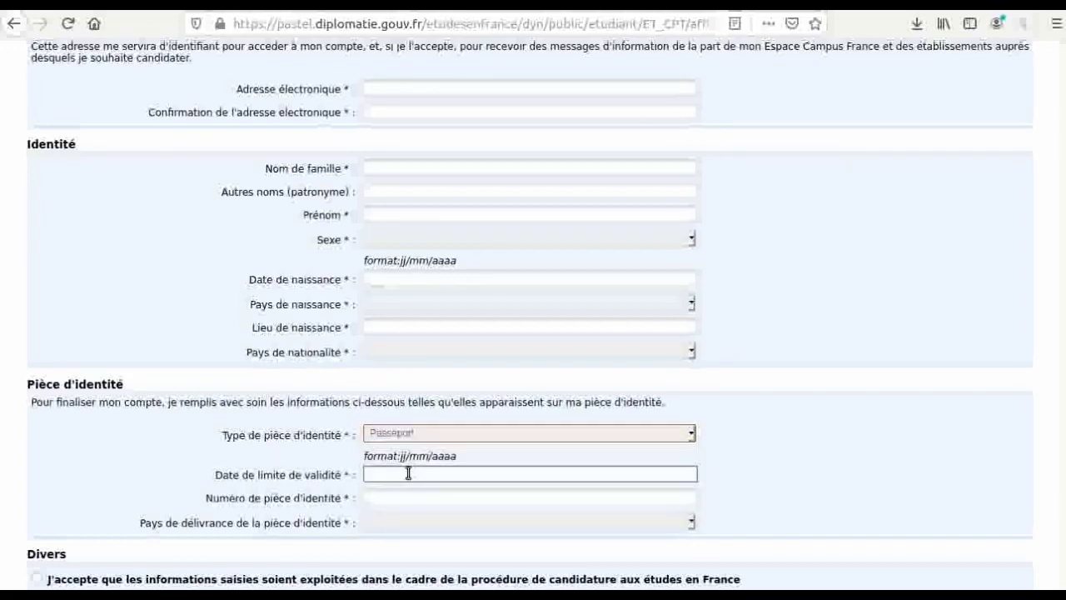
click(405, 497)
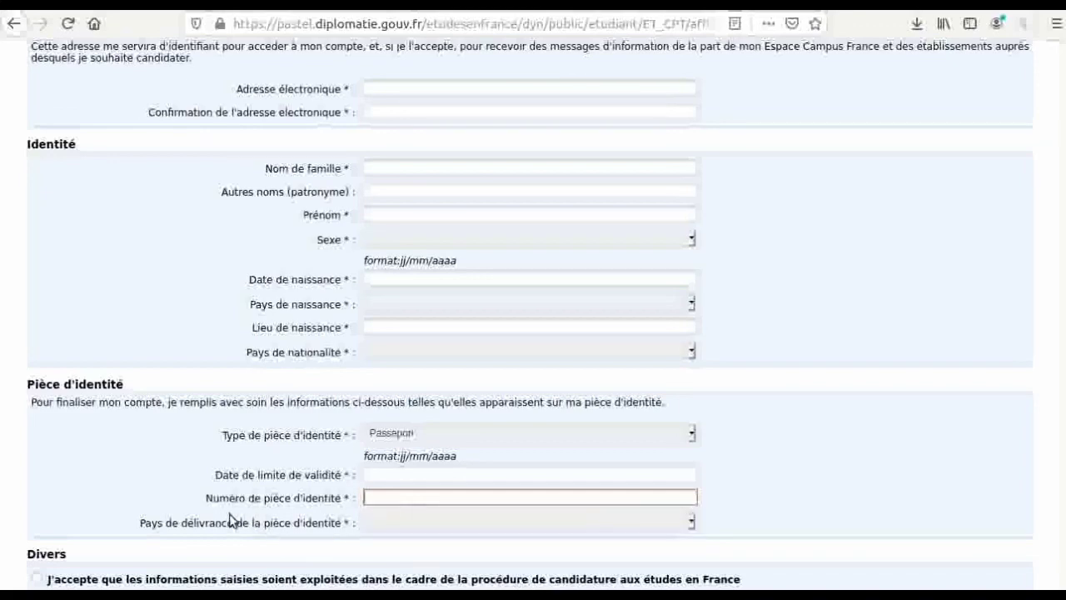
scroll(230, 520, down, 1)
scroll(231, 519, down, 1)
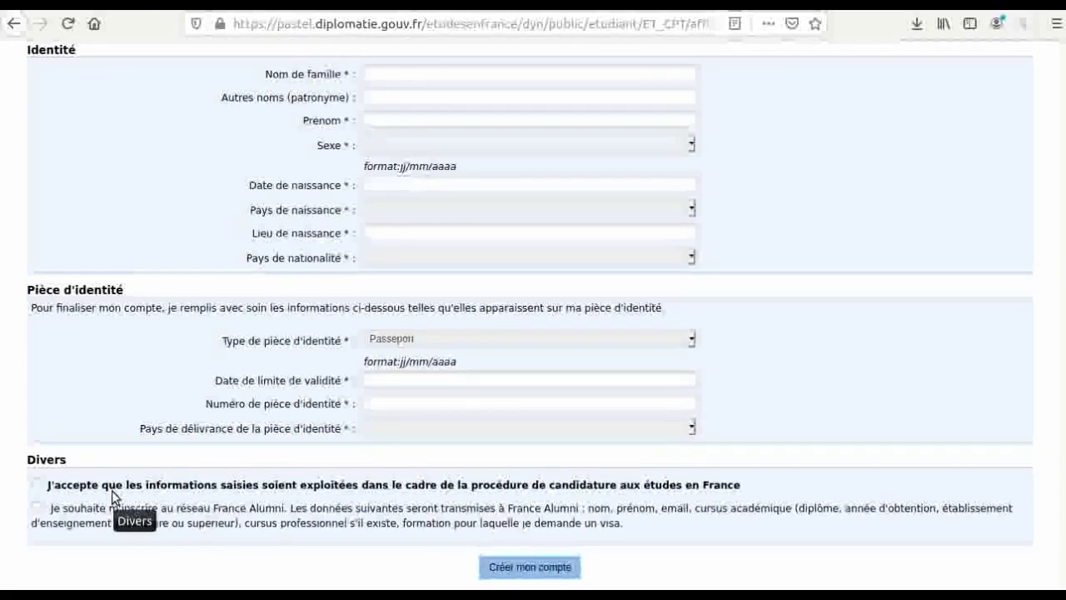
- Accept the 'J'accepte…' data-use consent, then switch to the Gmail confirmation message
click(38, 484)
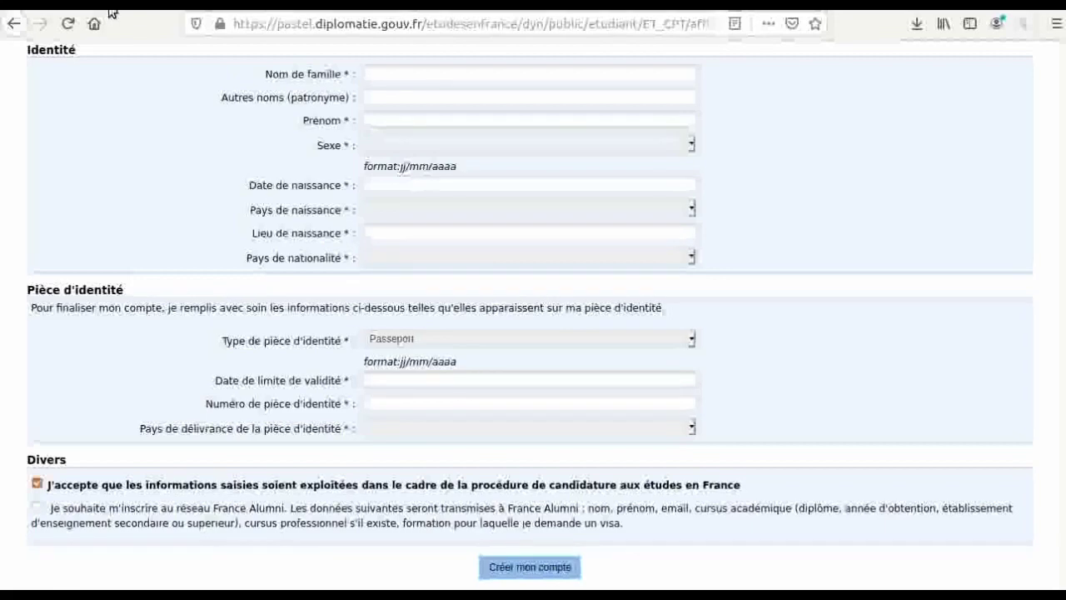
click(167, 3)
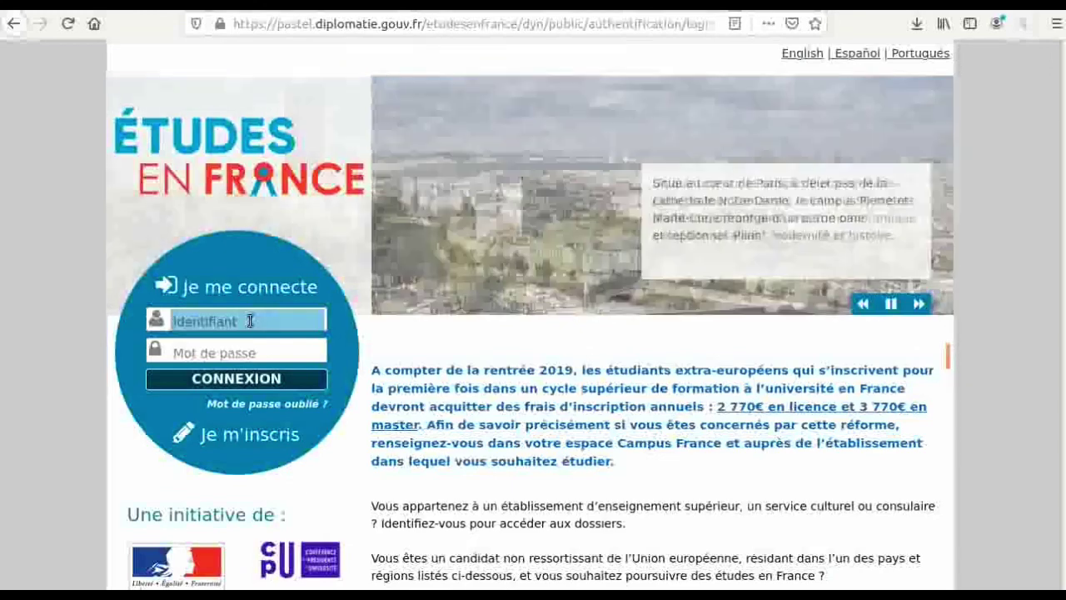
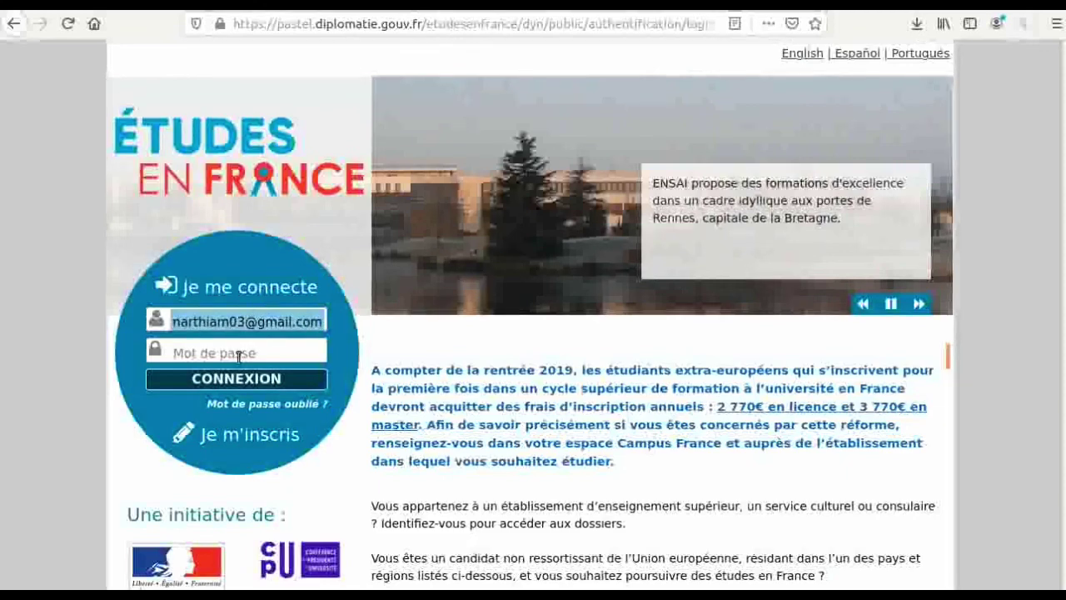
- Enter the account e-mail and password and submit the sign-in
click(237, 355)
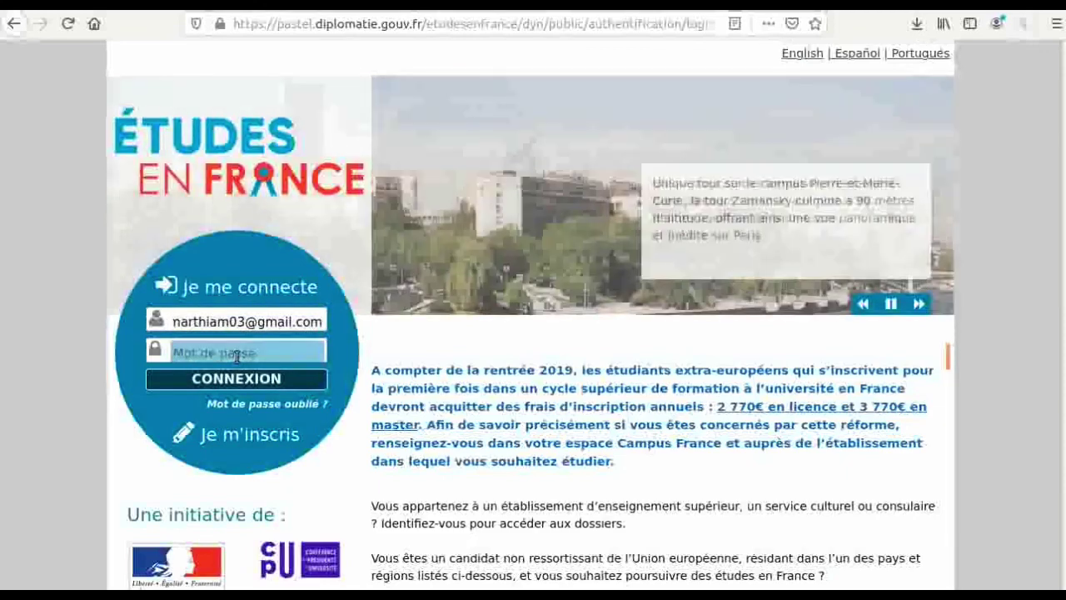
text(••••)
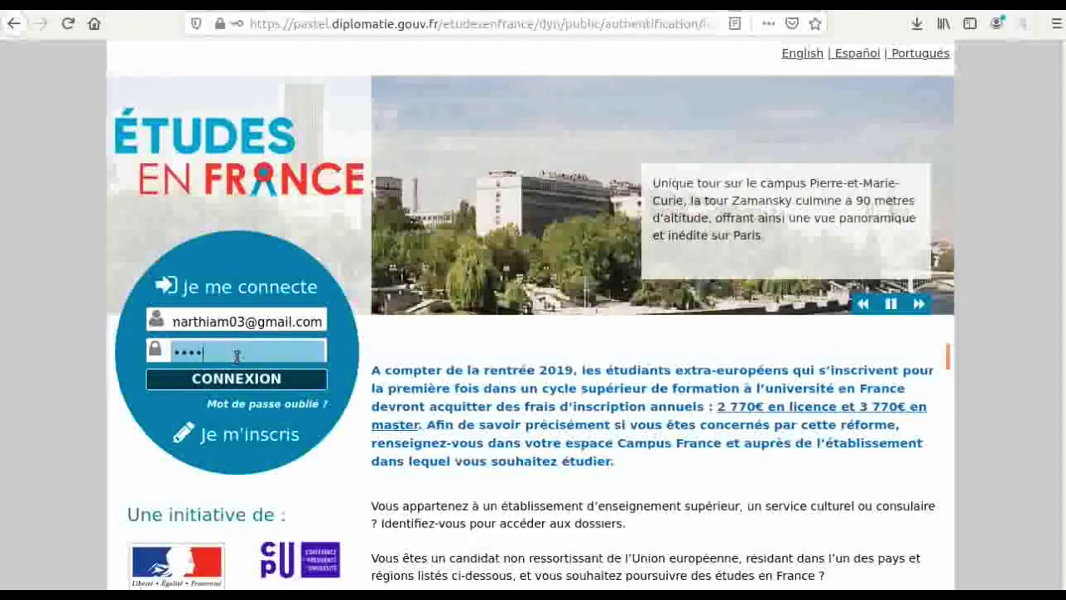
text(••••)
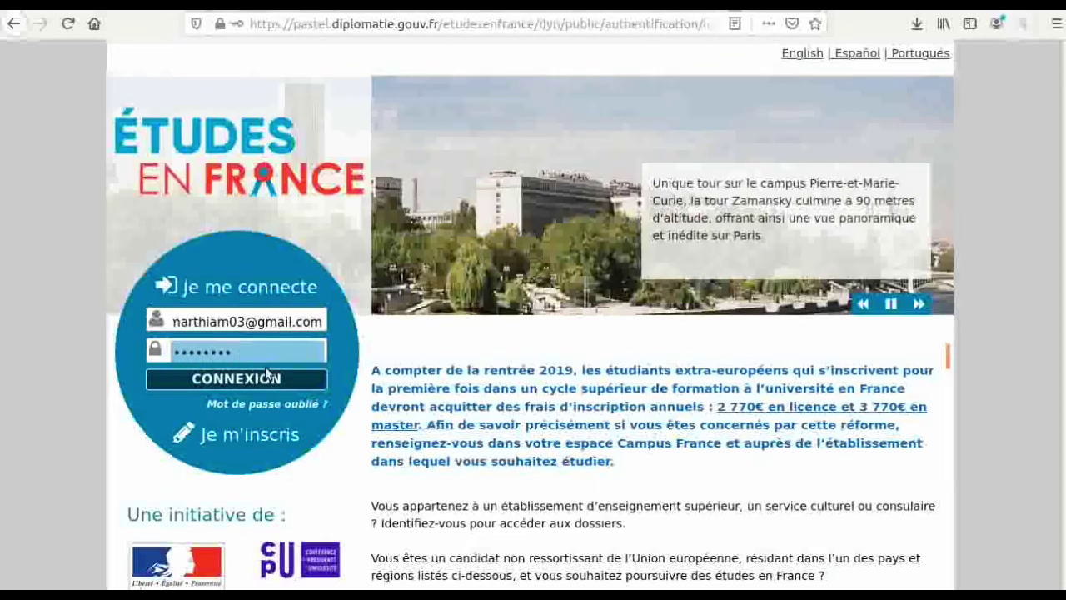
click(267, 373)
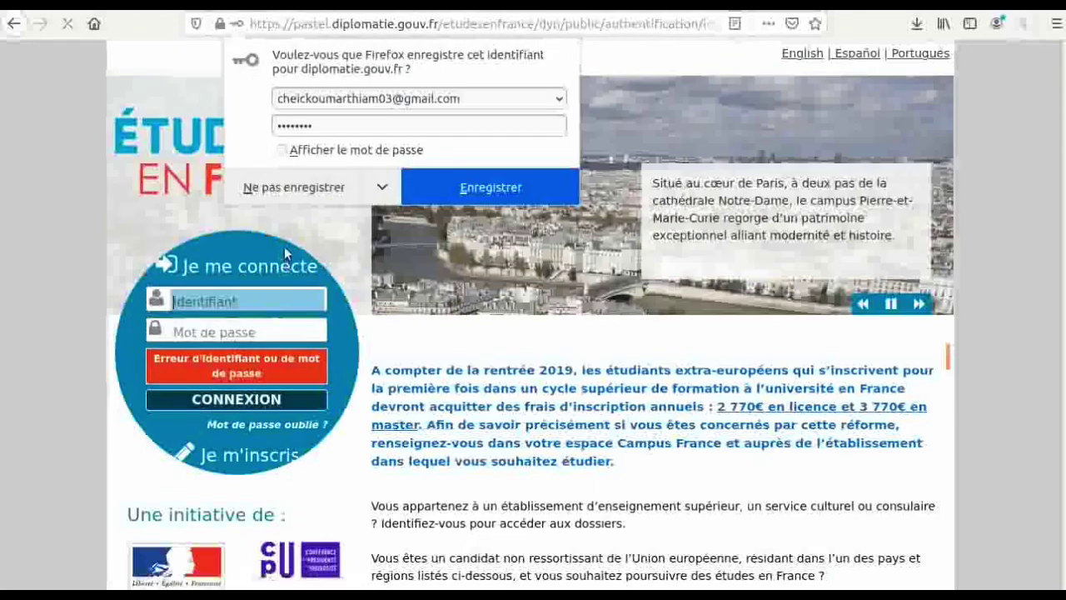
- Re-enter the corrected account e-mail and the password, then log in with CONNEXION
click(249, 298)
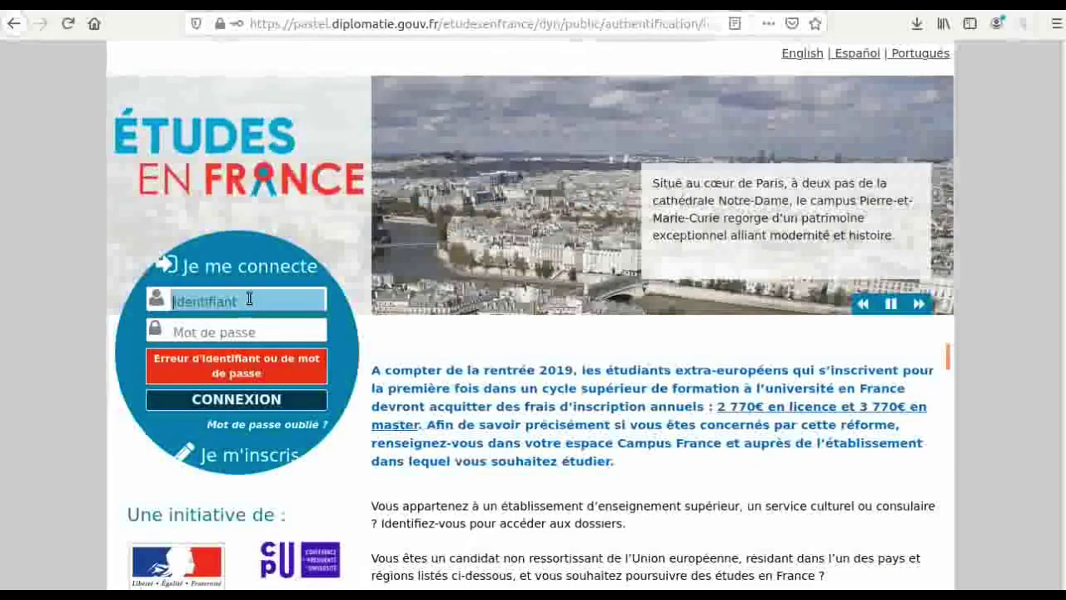
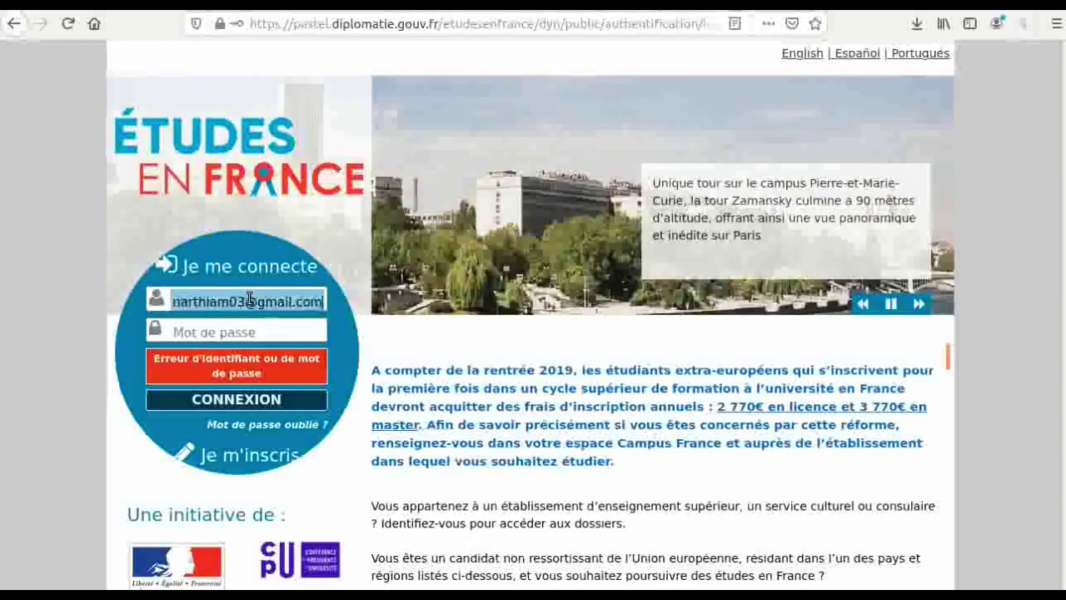
click(261, 322)
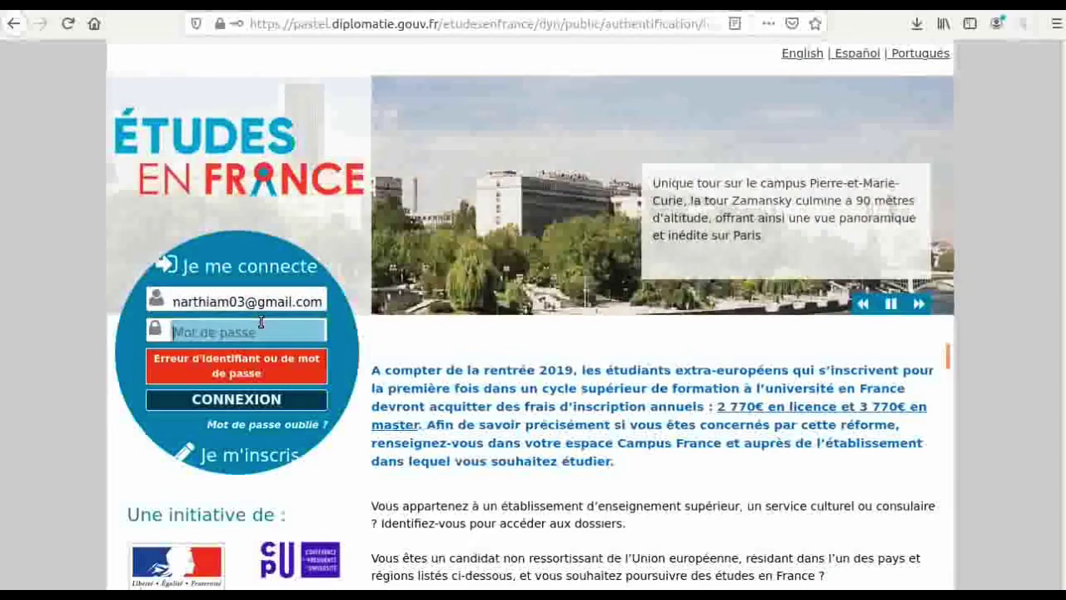
text(••••)
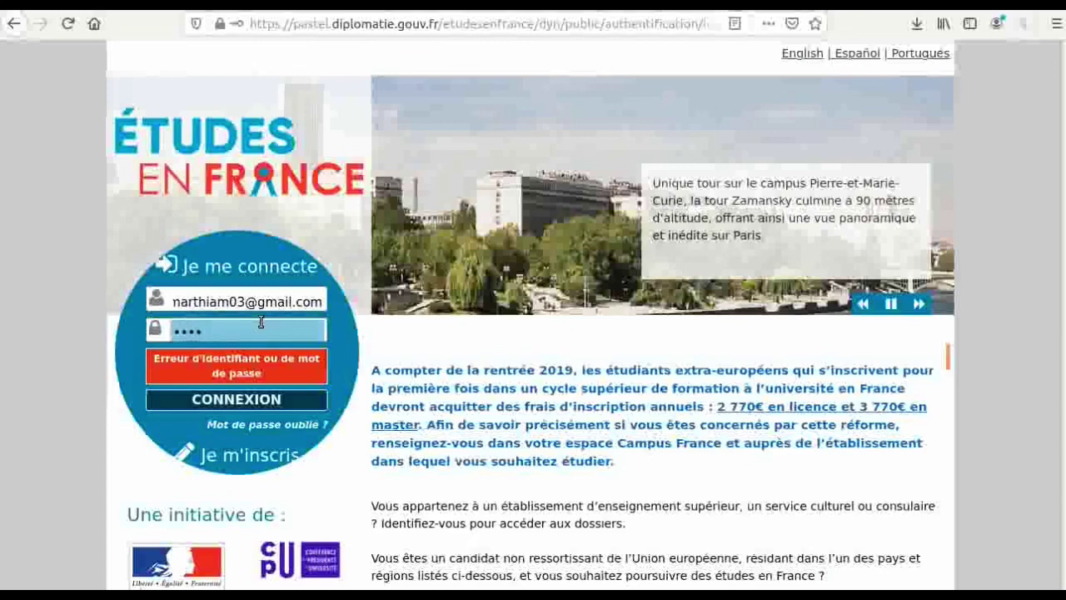
text(••••)
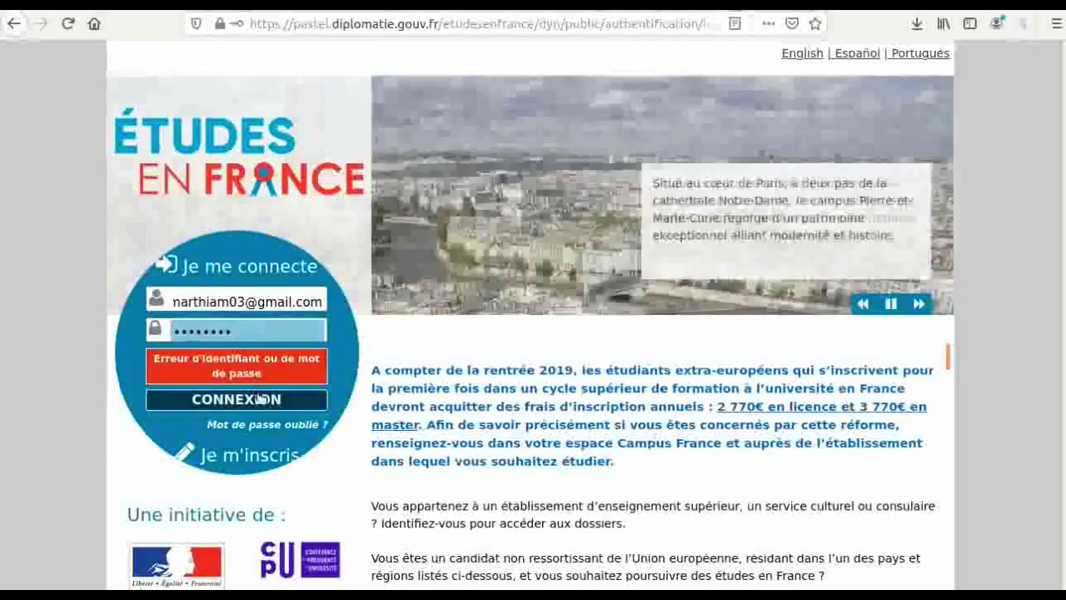
click(261, 399)
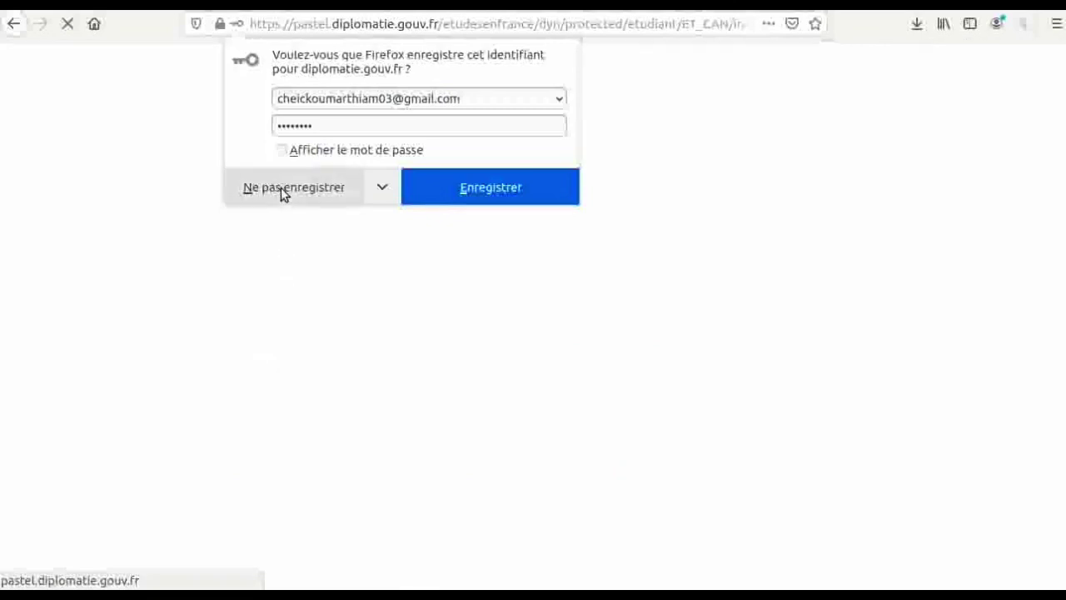
- Decline saving the login, then go via Accueil and Je suis candidat to step 1.1 personal information
click(282, 190)
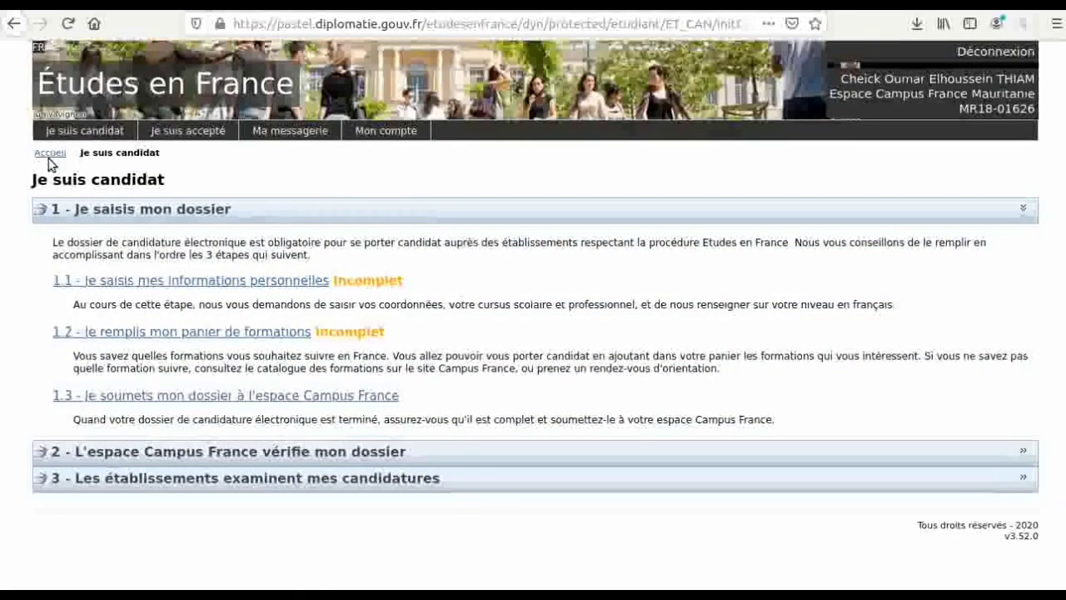
click(51, 153)
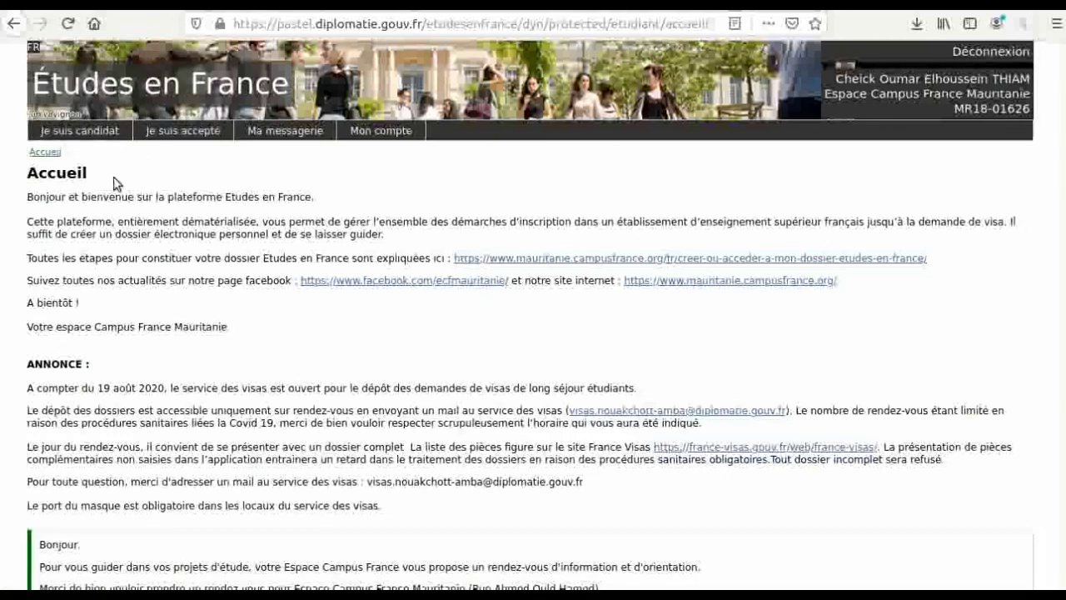
click(83, 138)
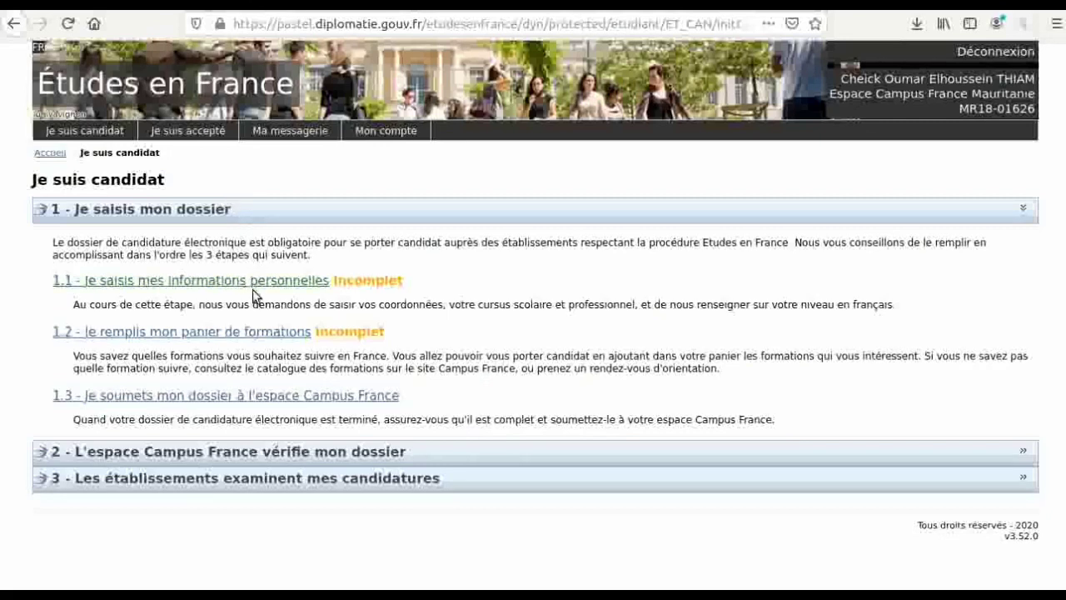
click(223, 281)
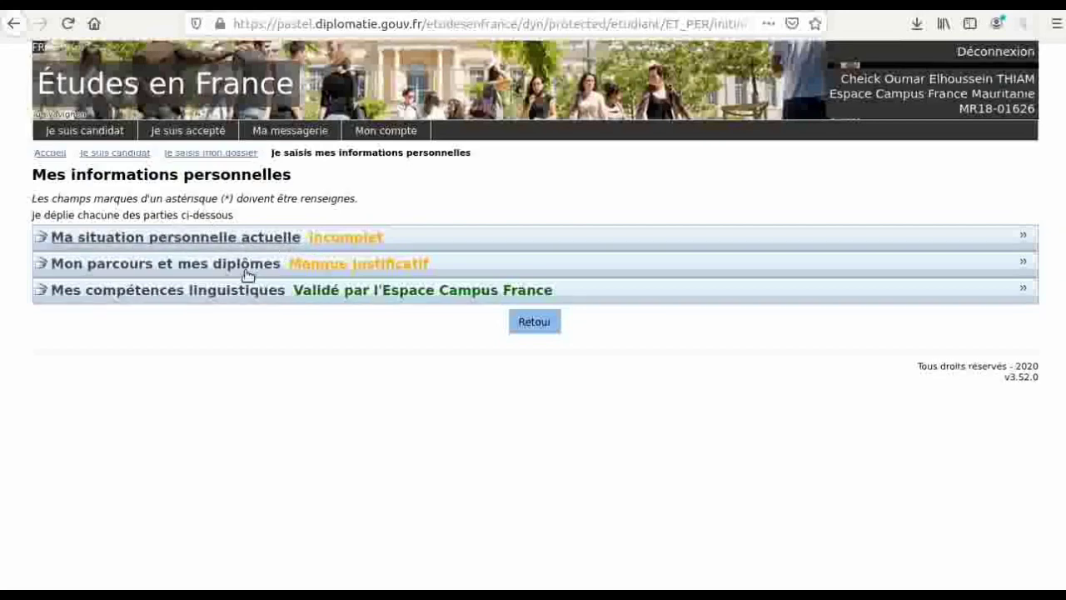
- Expand Ma situation personnelle actuelle and review its identity, Coordonnées and Statut particulier details
click(275, 237)
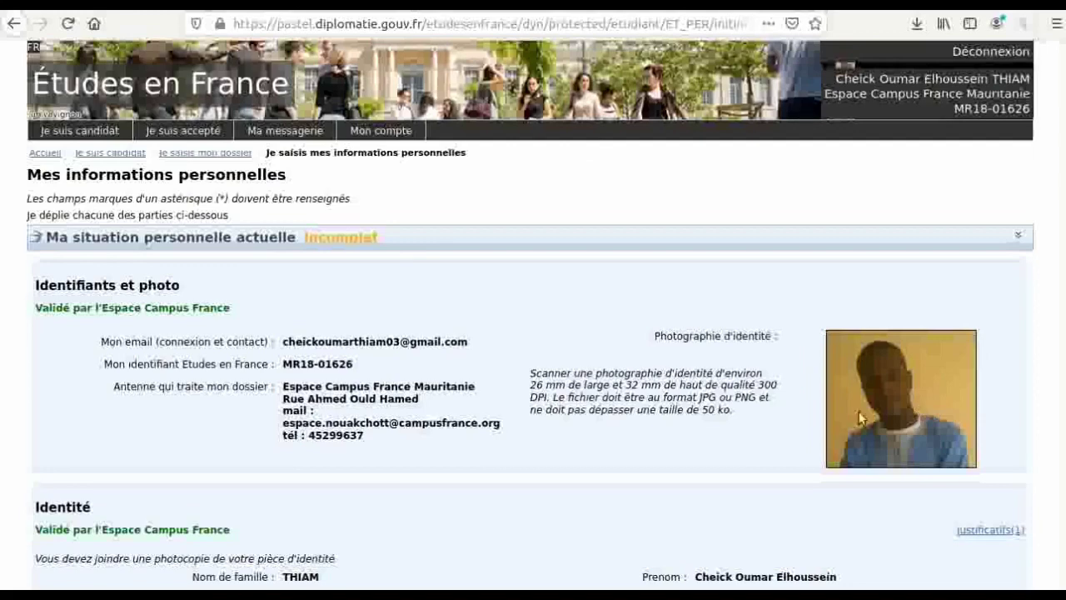
scroll(697, 439, down, 7)
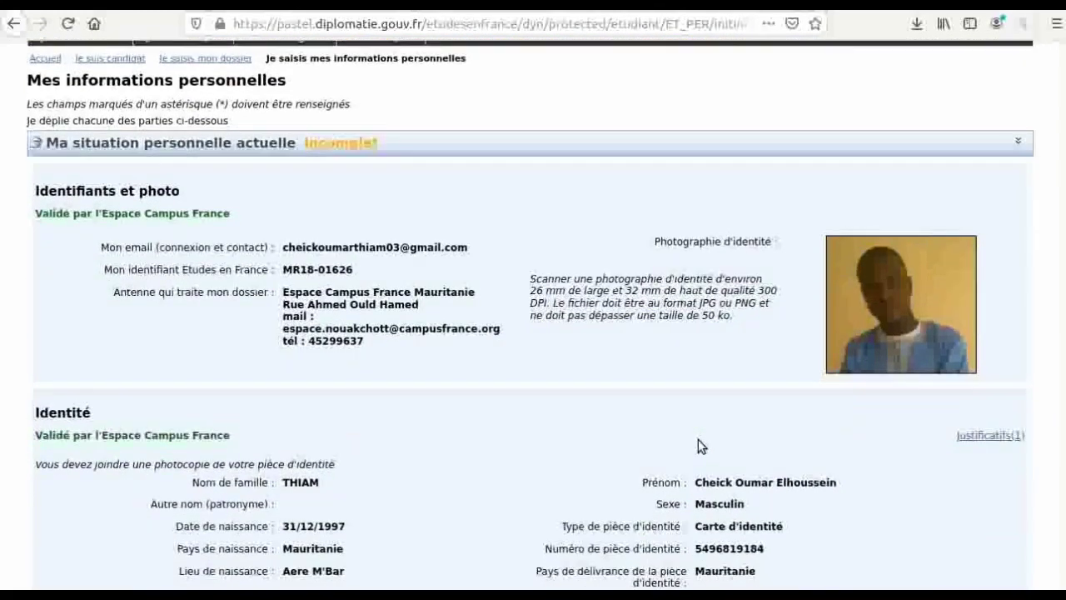
scroll(698, 439, down, 6)
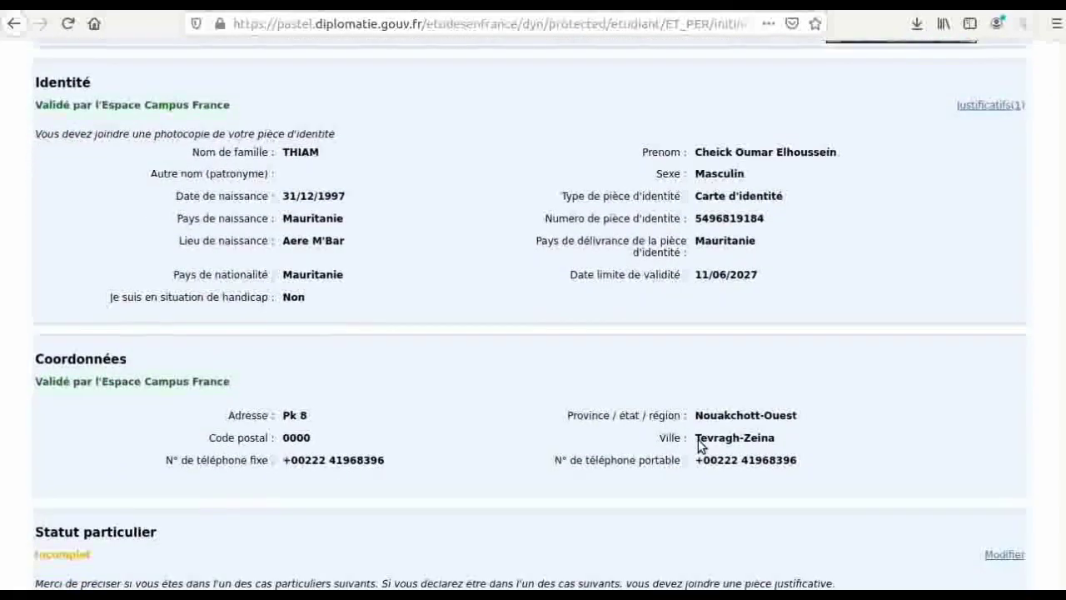
scroll(698, 441, up, 3)
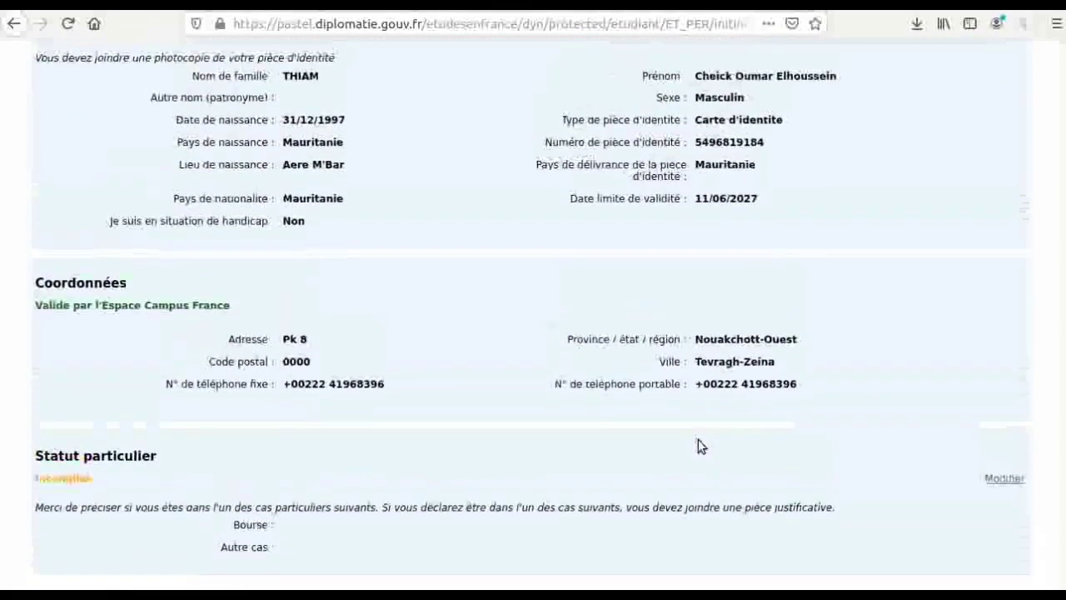
scroll(698, 446, down, 3)
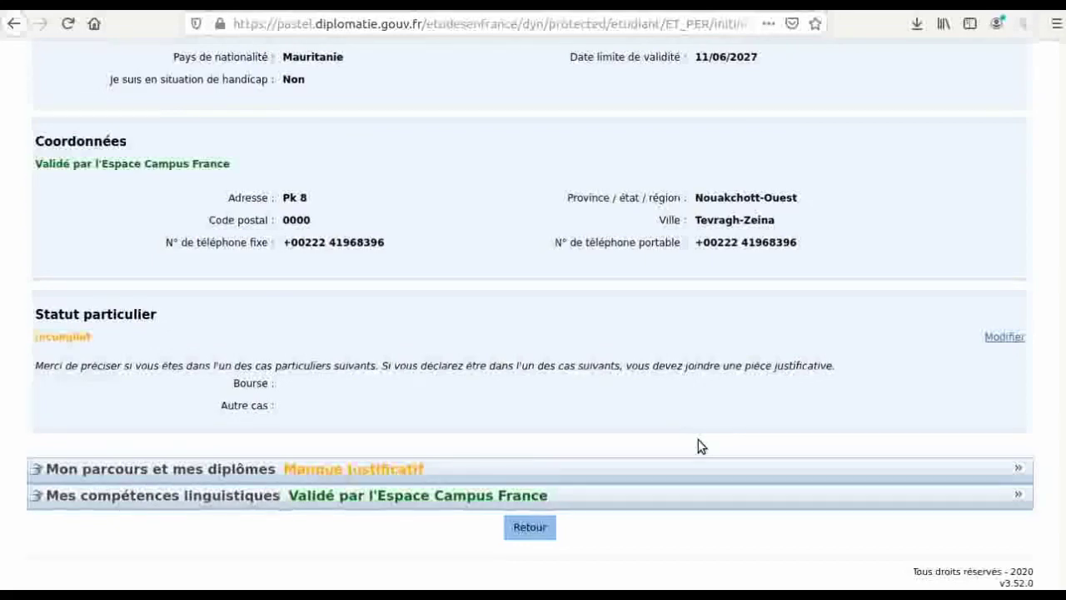
scroll(698, 446, up, 1)
scroll(698, 445, down, 1)
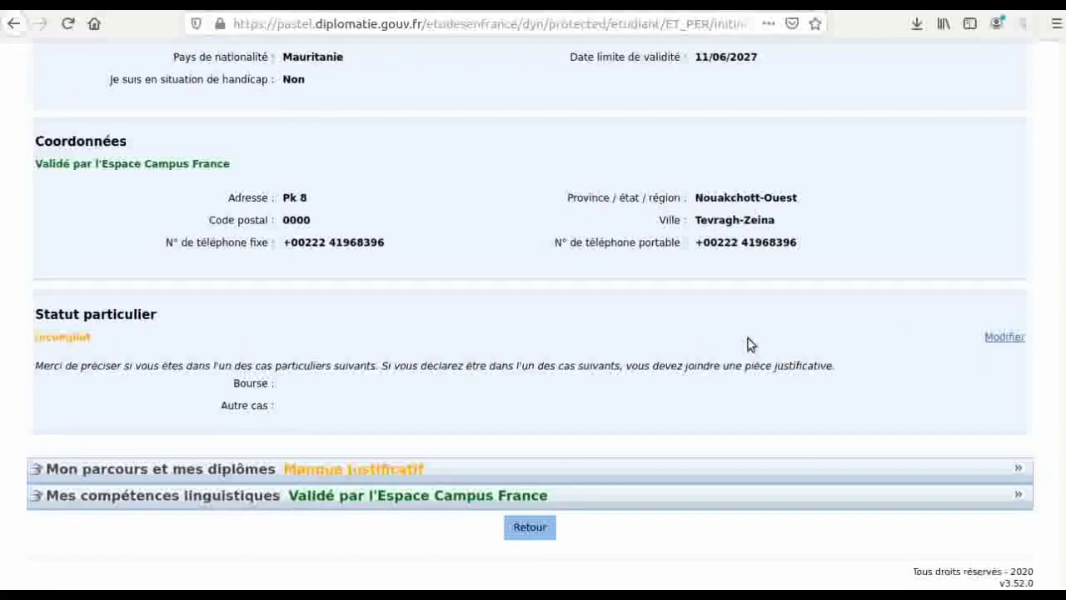
click(998, 341)
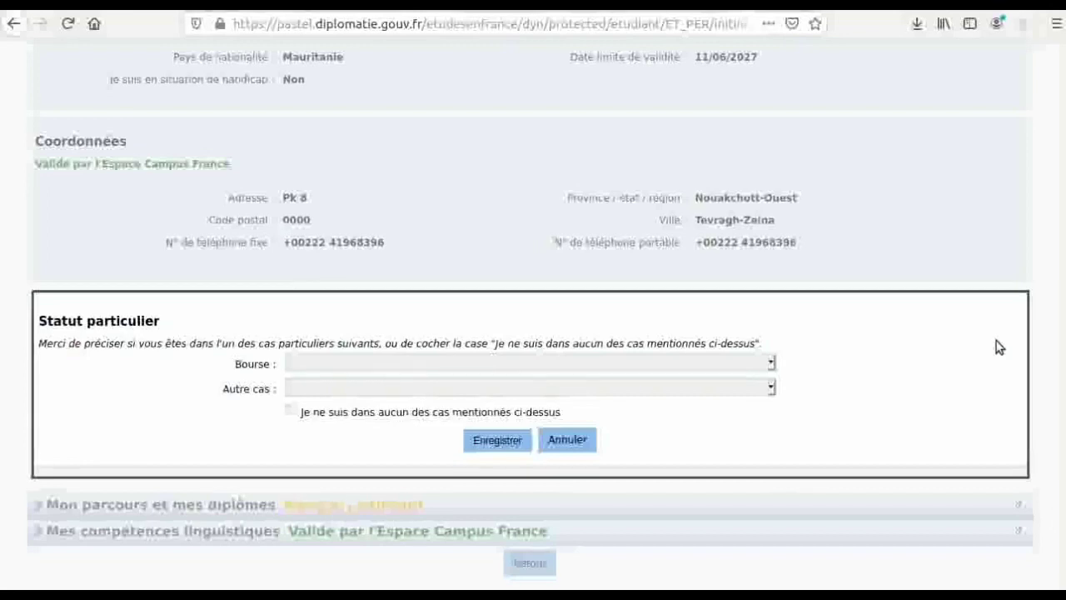
click(578, 446)
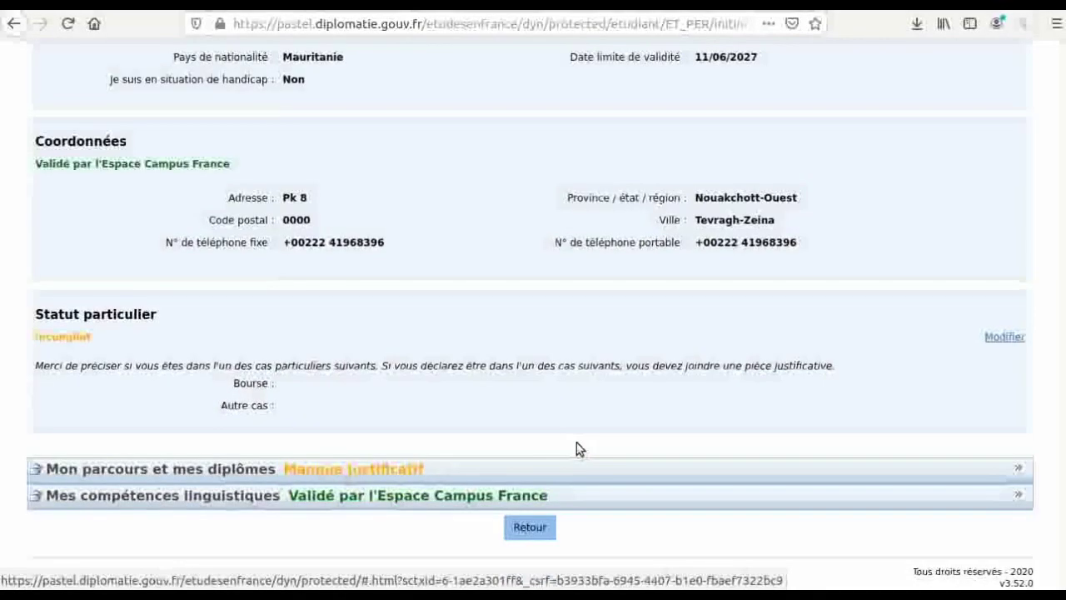
- Expand Mon parcours et mes diplômes and scroll to the CV upload and Mon cursus areas
click(290, 477)
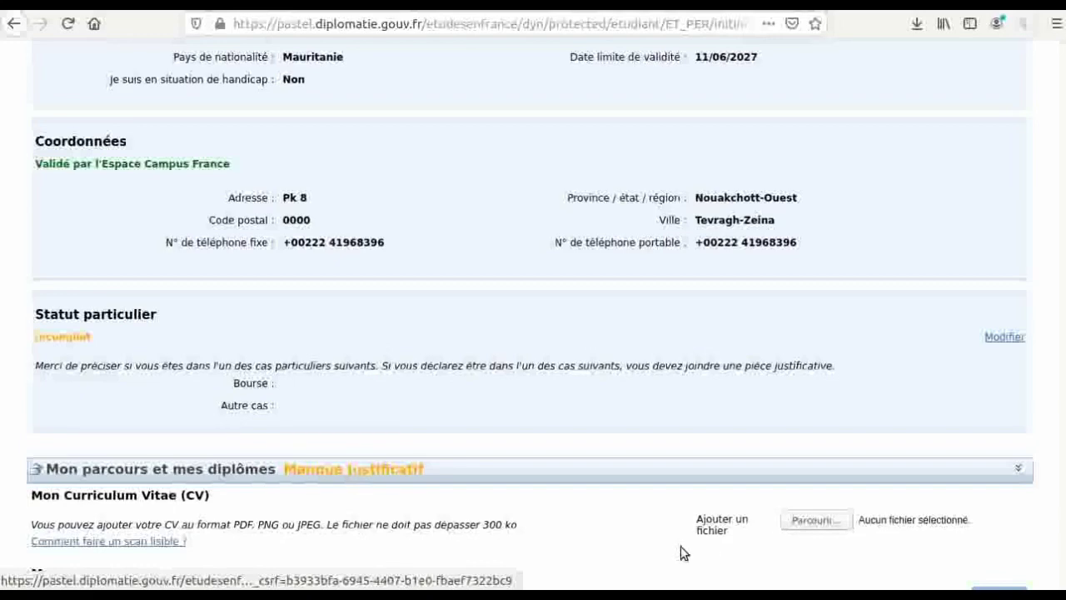
scroll(683, 552, down, 1)
scroll(681, 550, down, 1)
scroll(680, 548, up, 1)
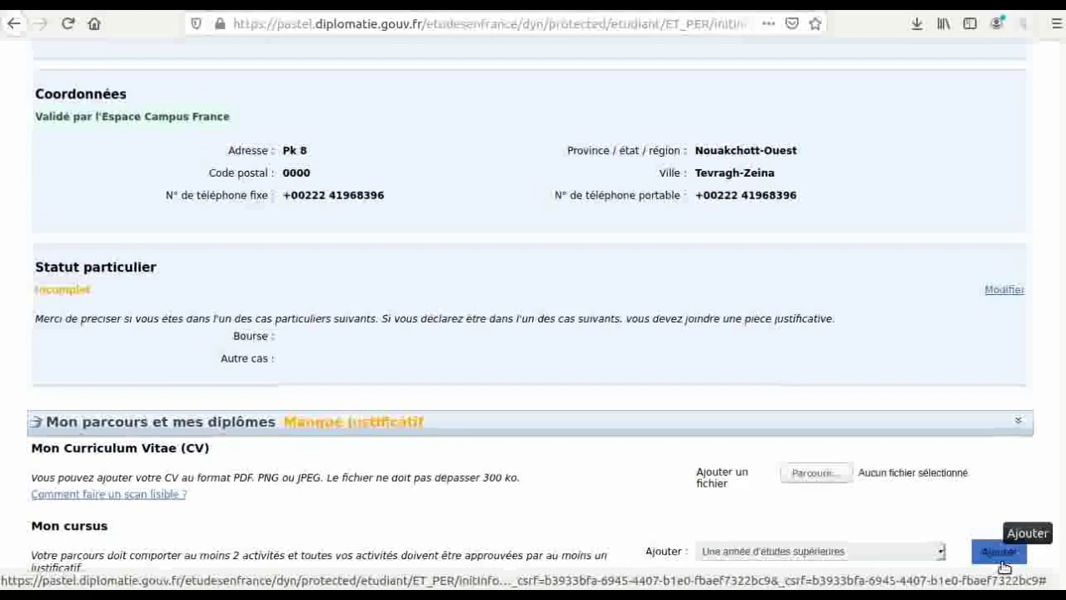
- Choose 'Une année d'études supérieures' in the Mon cursus list and add it
click(920, 553)
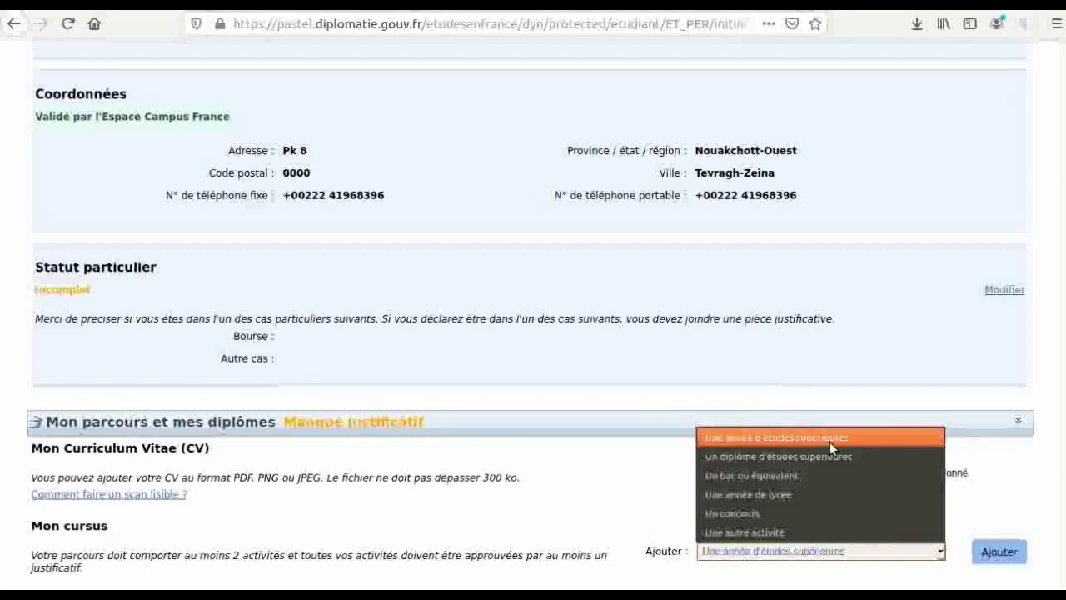
click(830, 439)
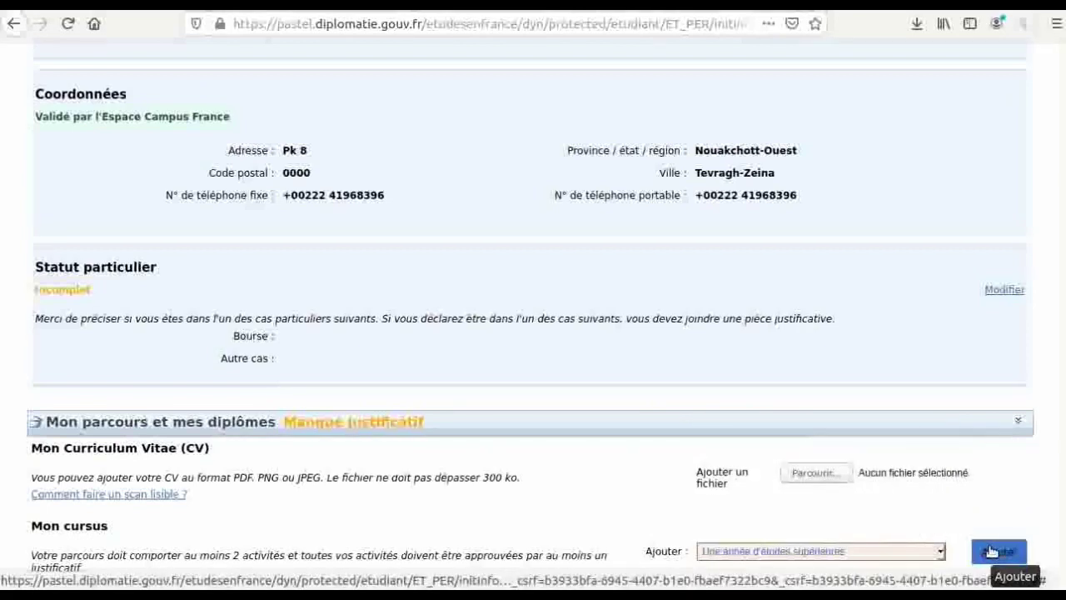
click(990, 550)
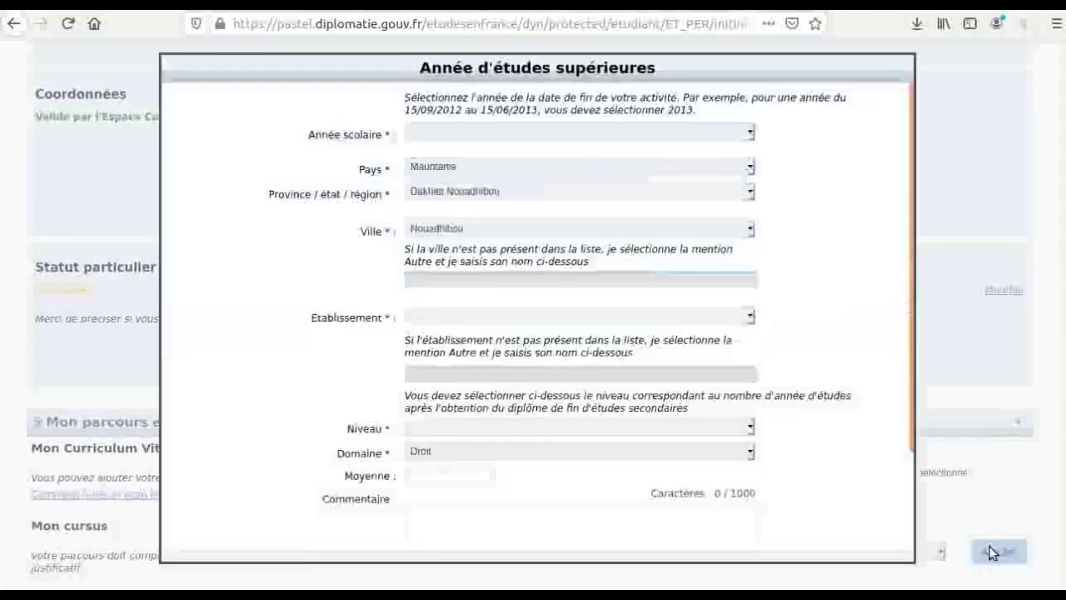
- Set the school year to 2019 and the institution to Autre, named 'université de n…'
click(464, 135)
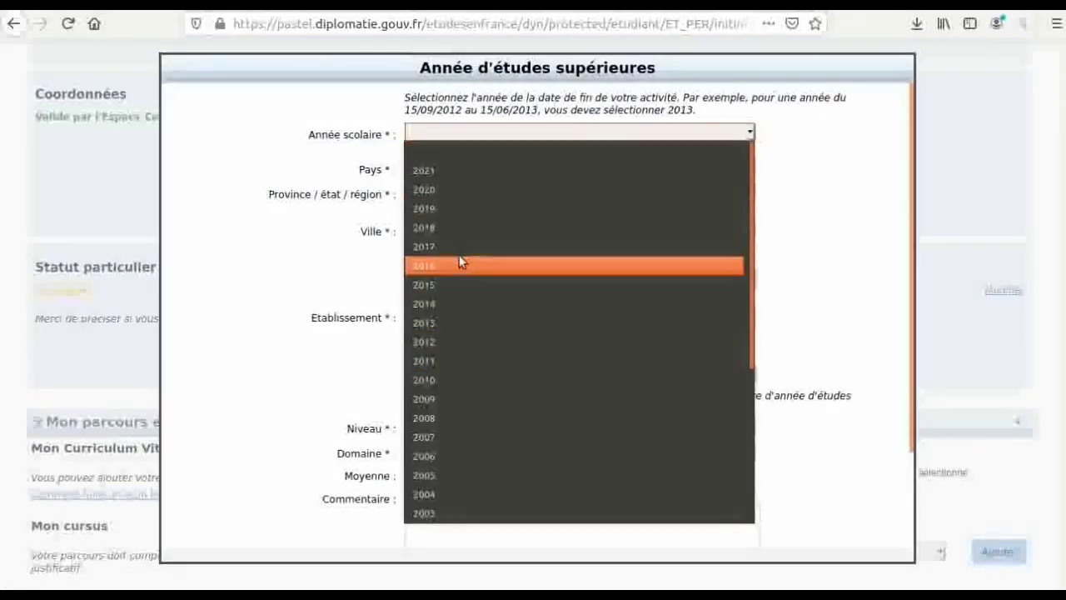
click(445, 210)
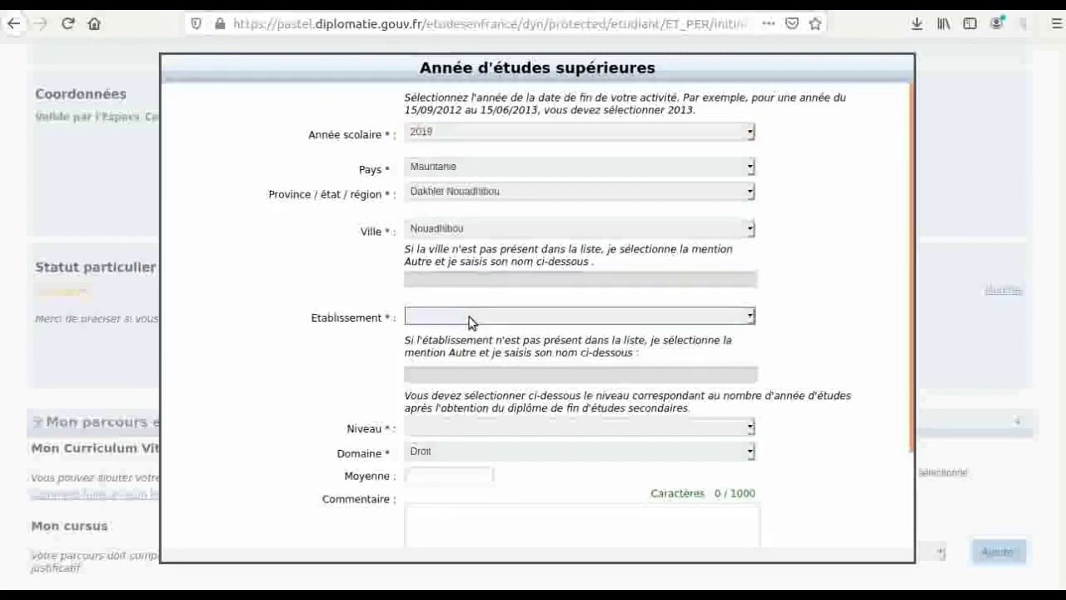
click(469, 321)
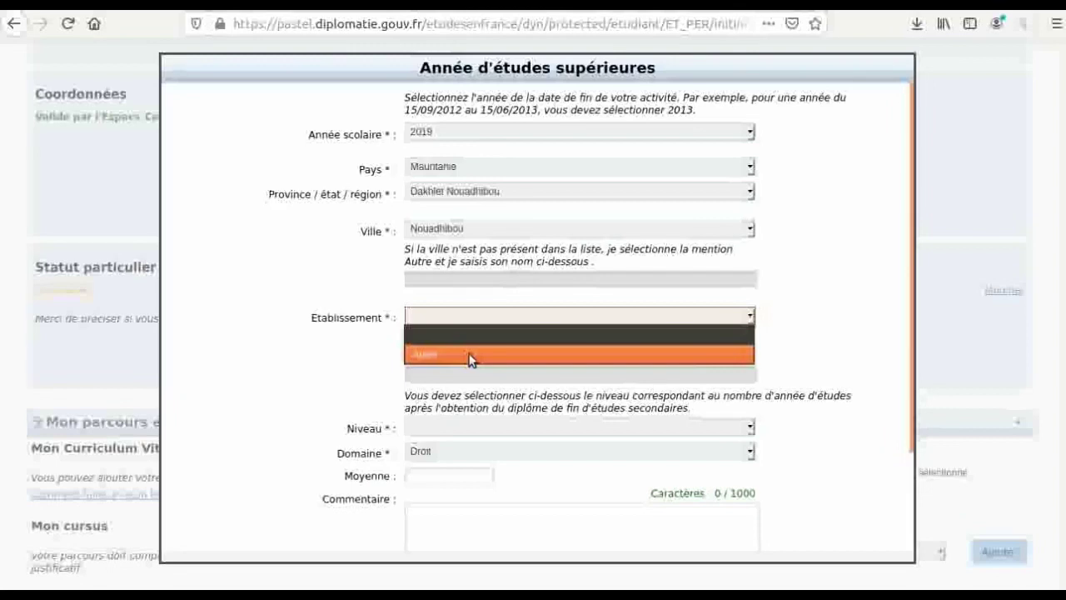
click(469, 355)
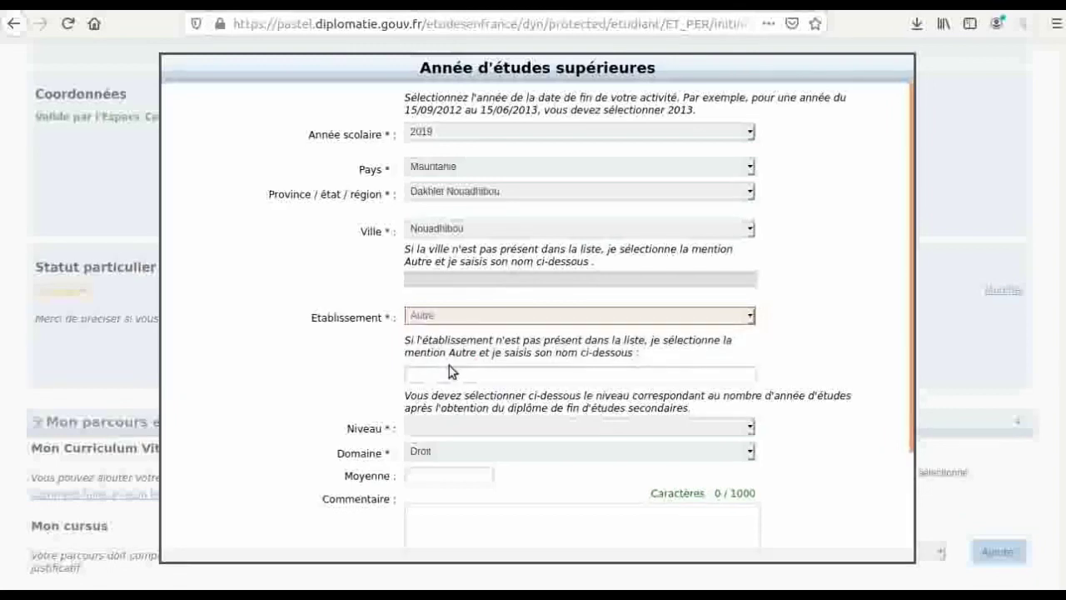
click(449, 373)
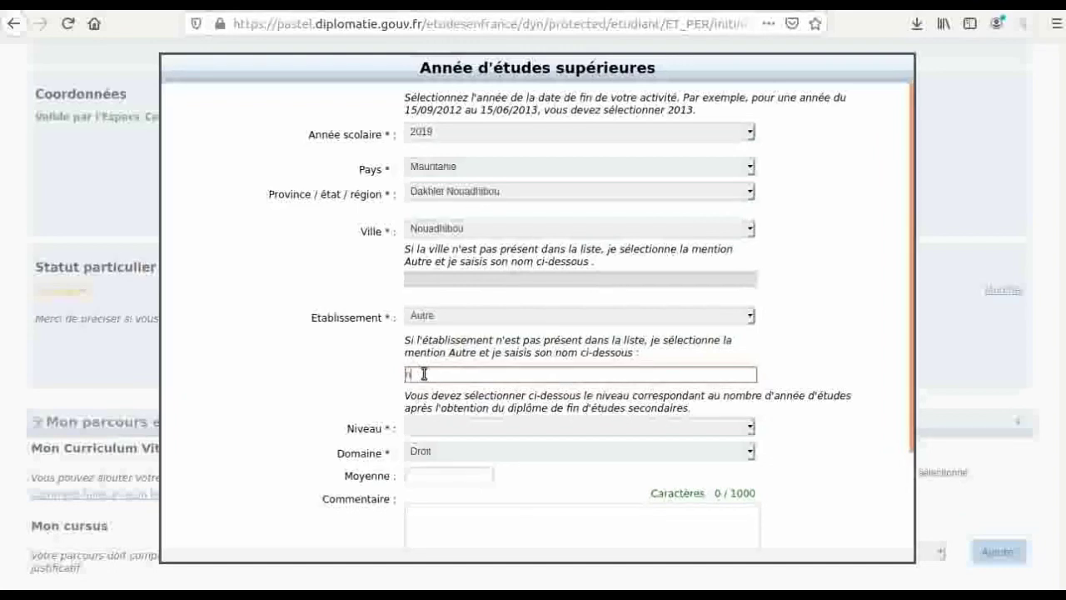
text(uni)
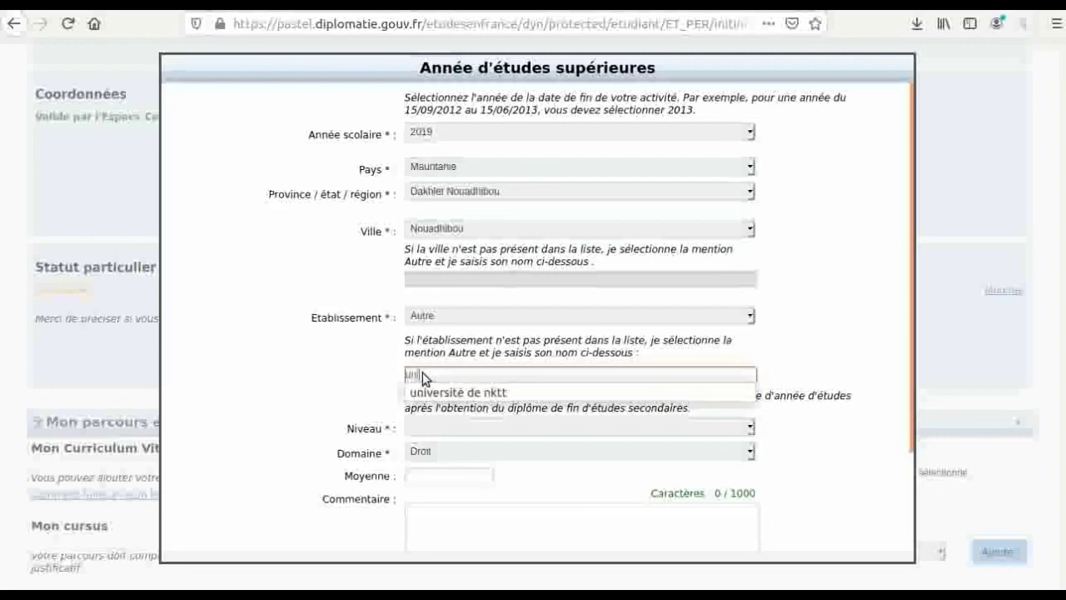
text(vers)
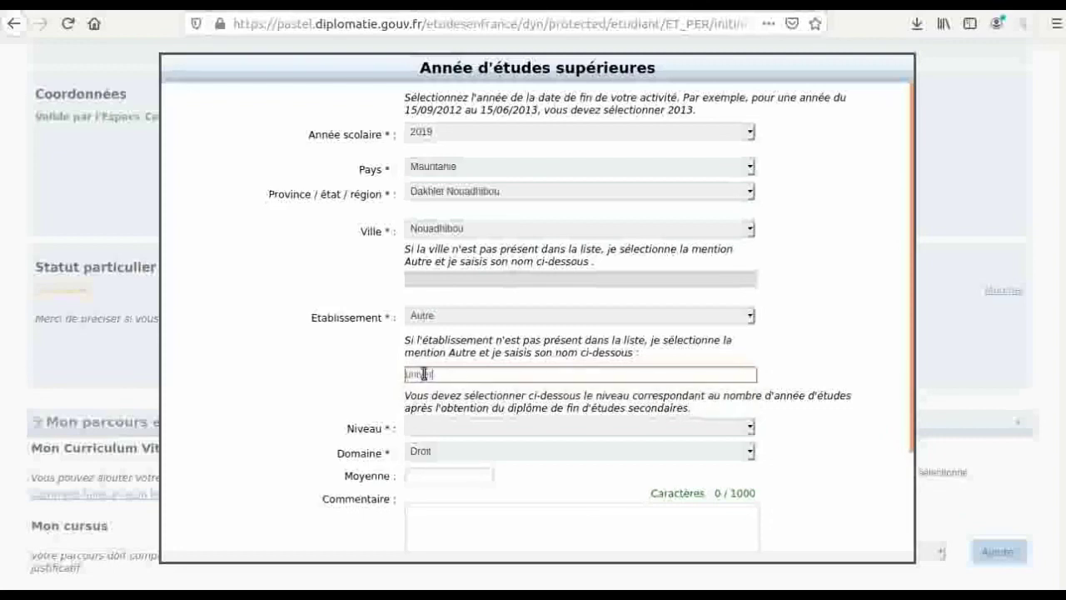
text(ité de nkhl)
- Set level Bac +1, domain Informatique, average 10, and save the study year
click(429, 428)
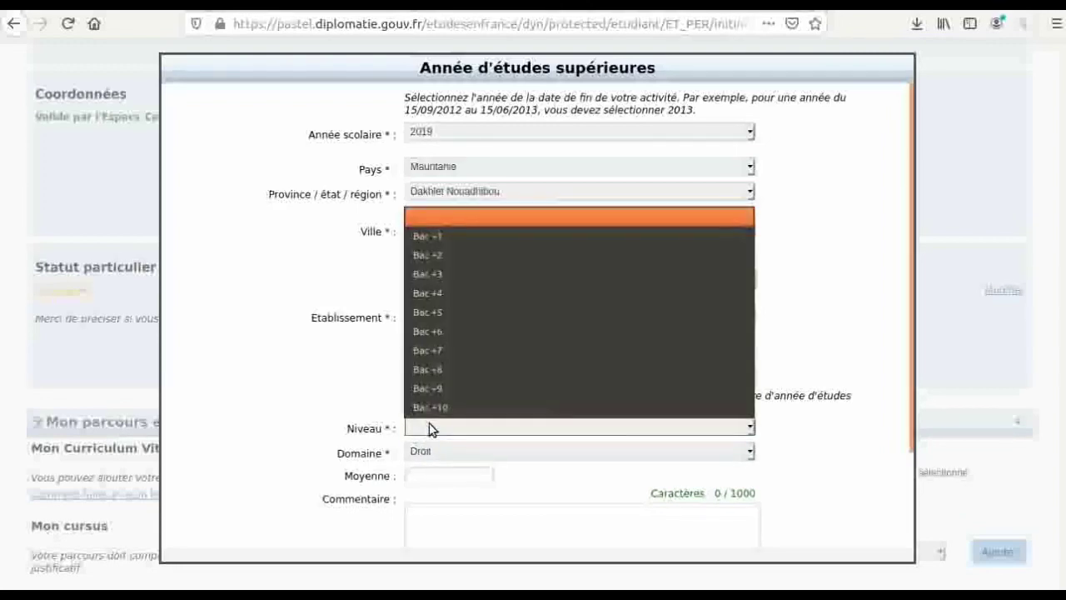
click(431, 230)
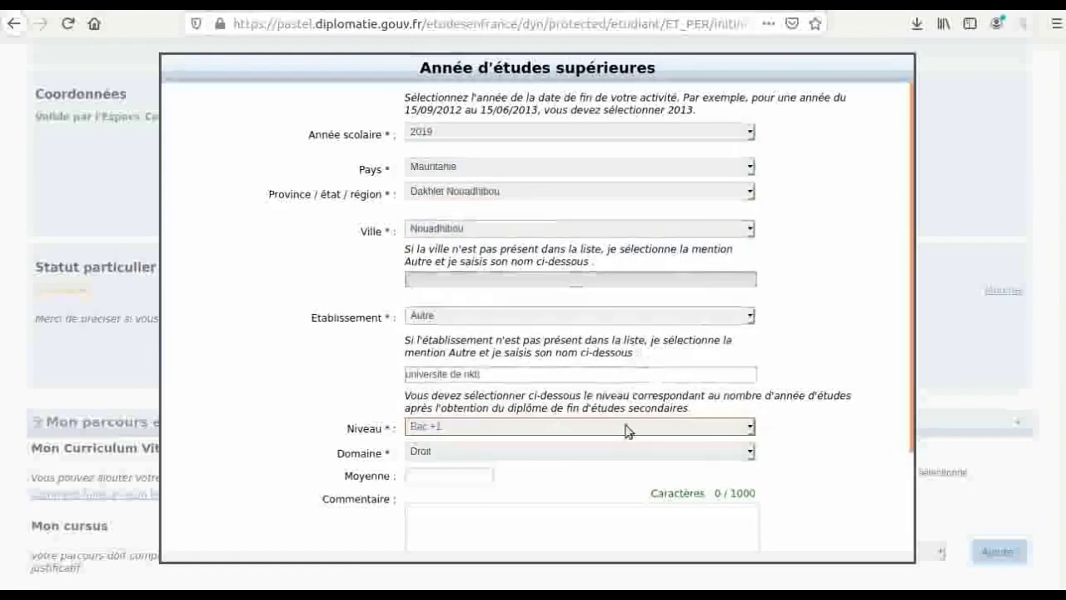
click(460, 452)
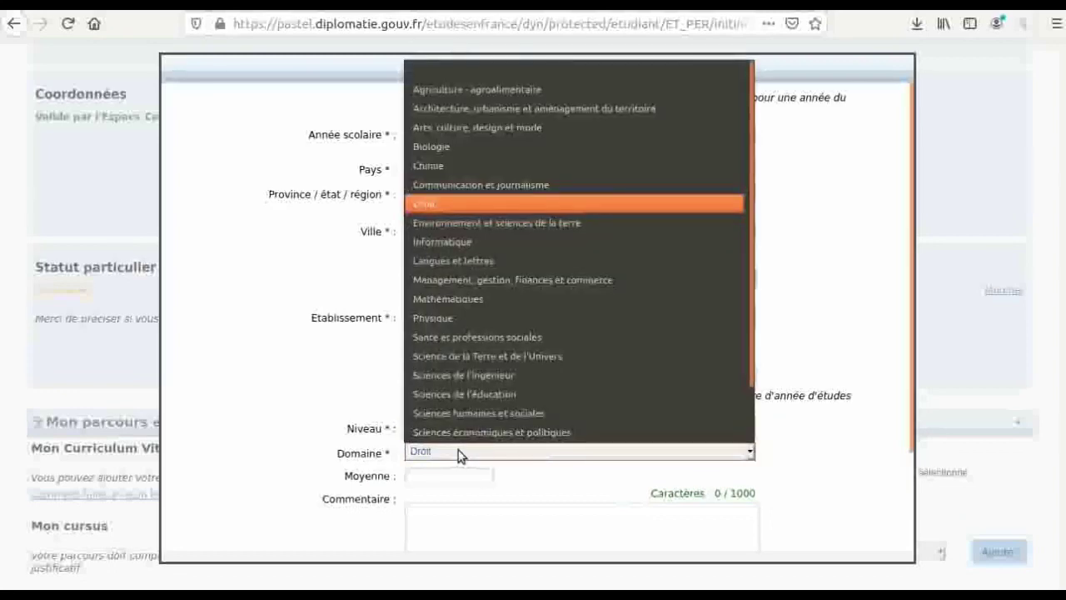
click(472, 241)
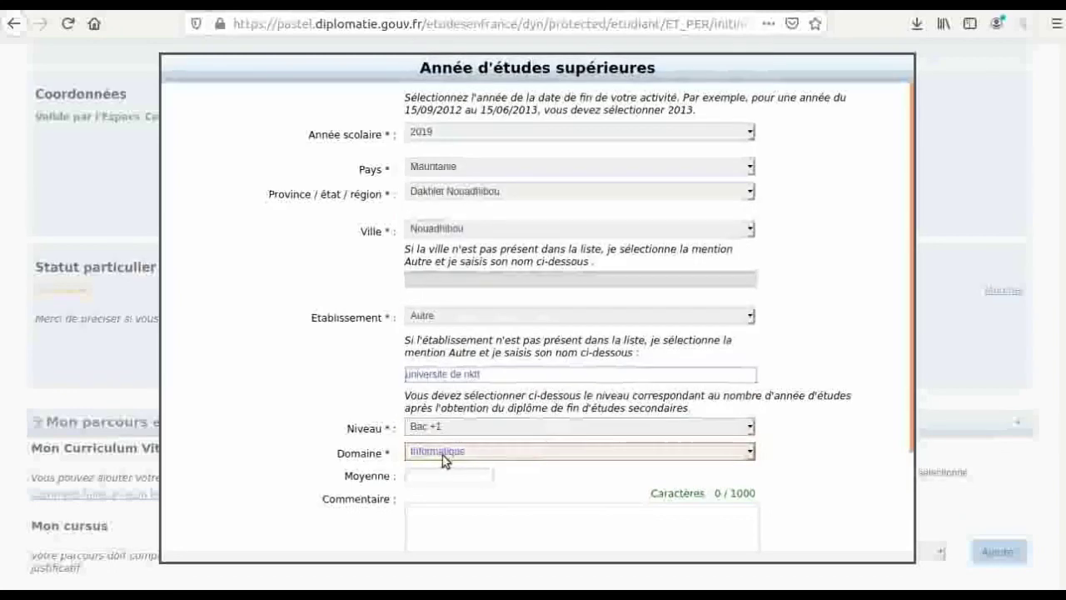
click(433, 483)
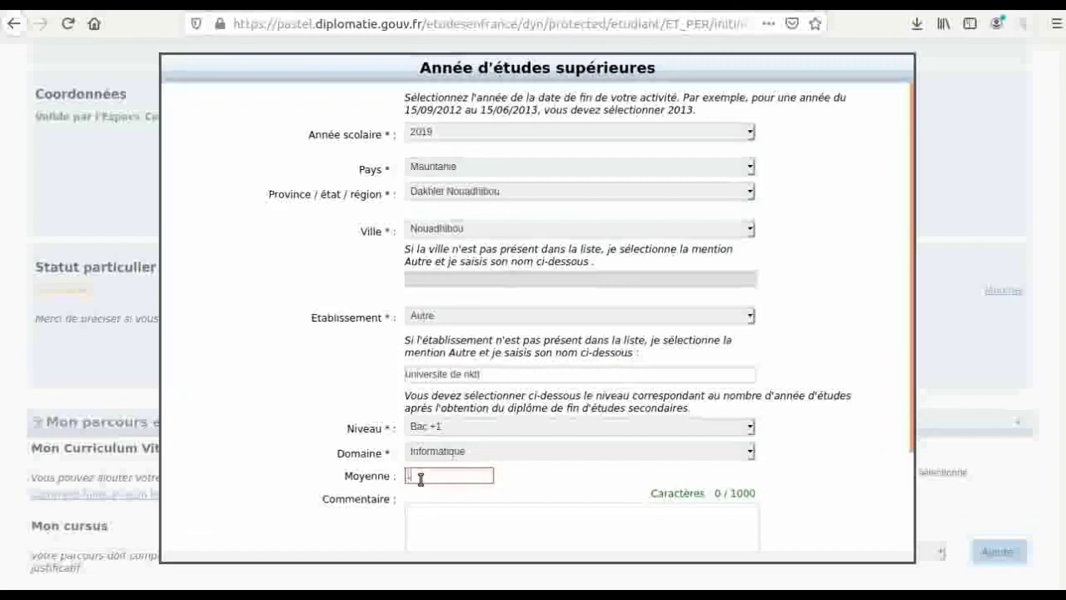
text(10)
click(460, 529)
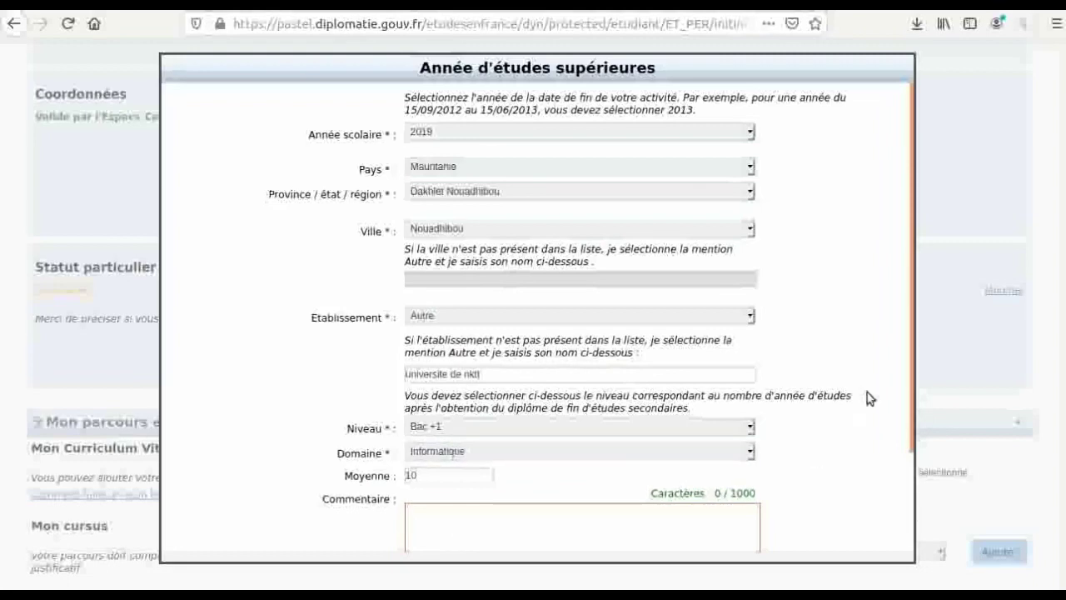
drag(908, 283, 916, 435)
click(500, 526)
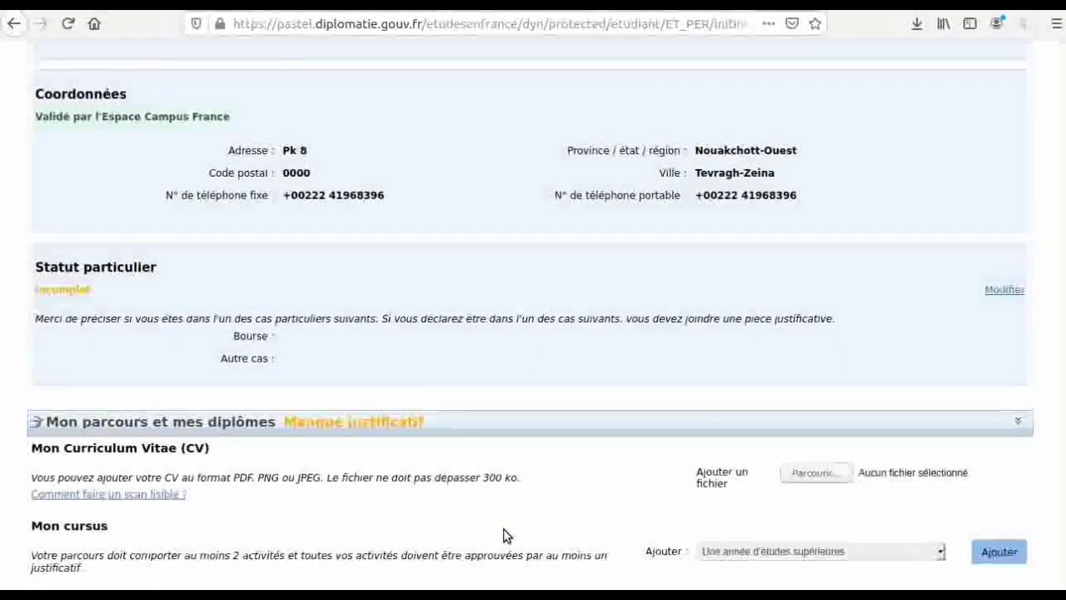
scroll(503, 528, down, 3)
scroll(503, 528, up, 1)
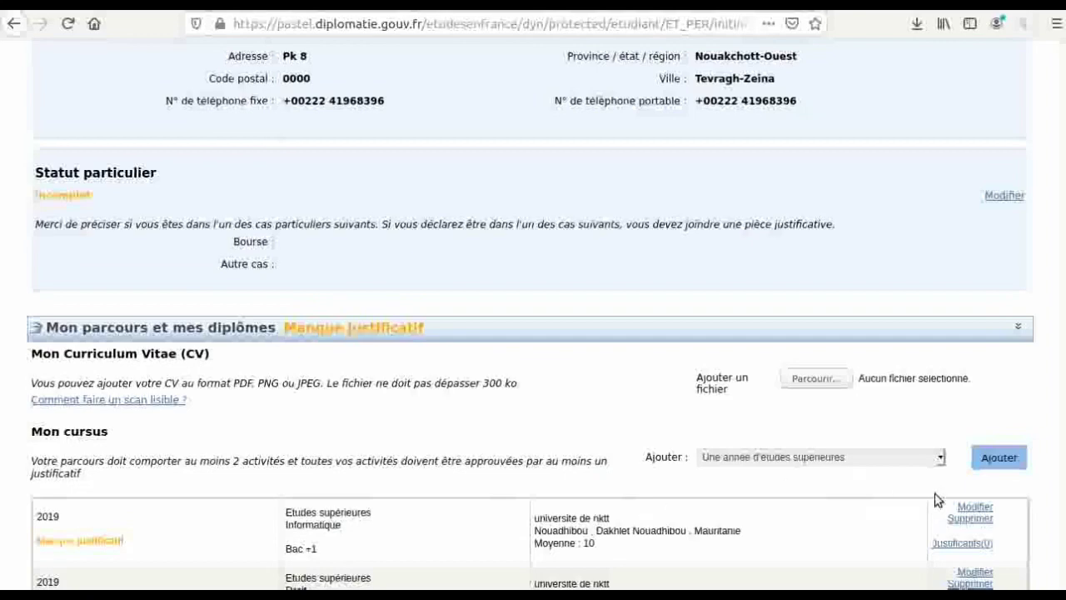
click(993, 461)
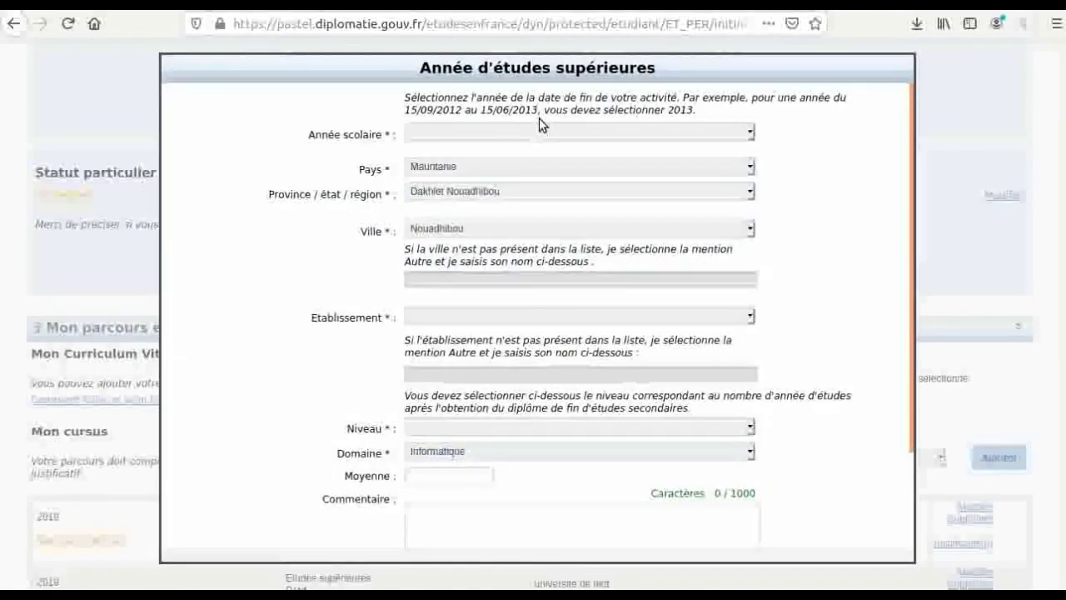
click(539, 125)
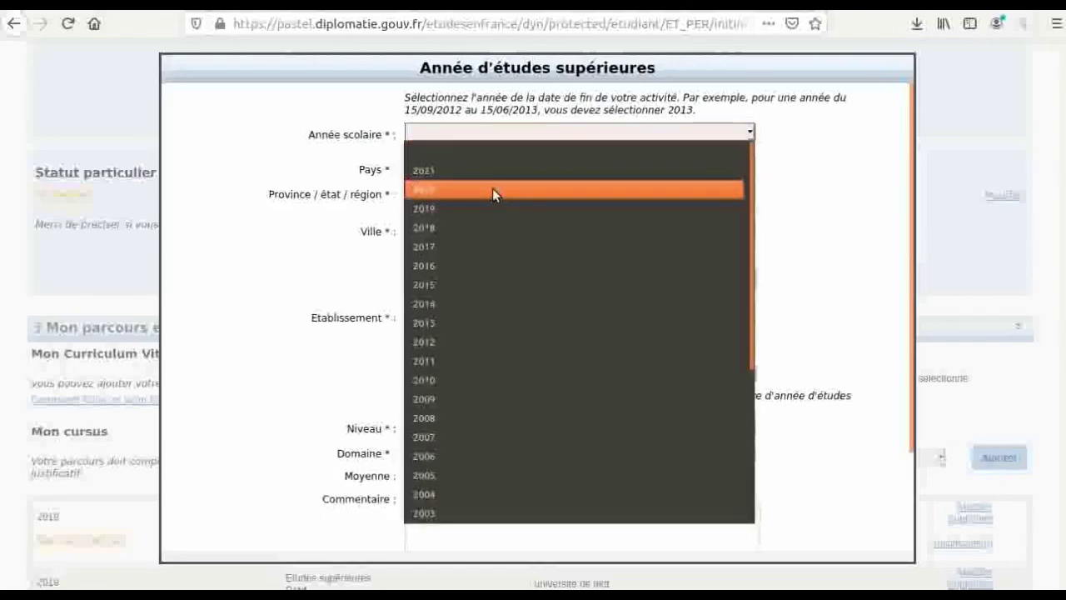
click(492, 191)
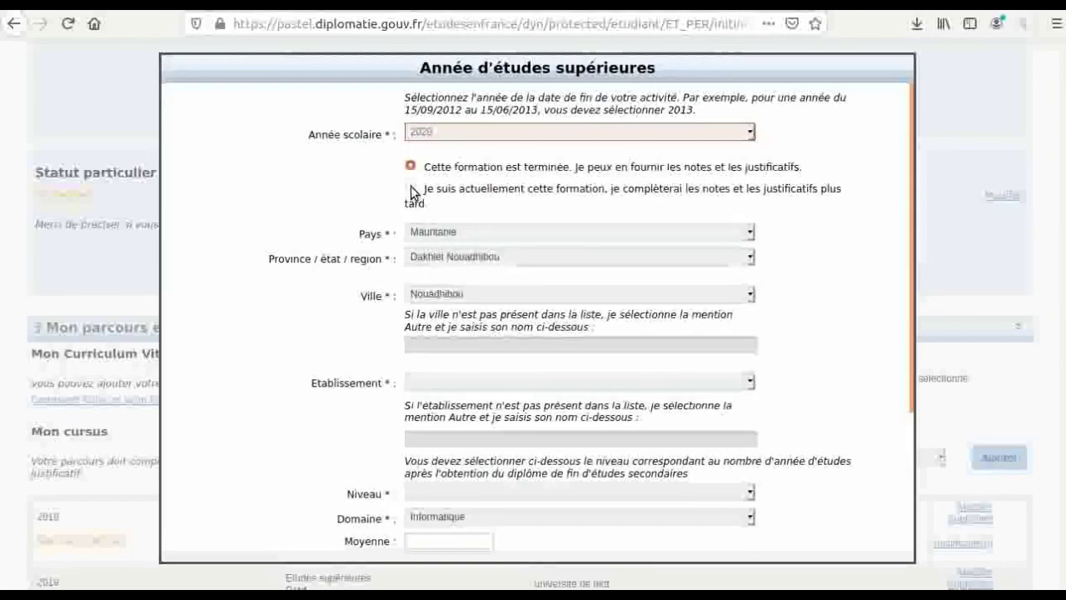
click(449, 134)
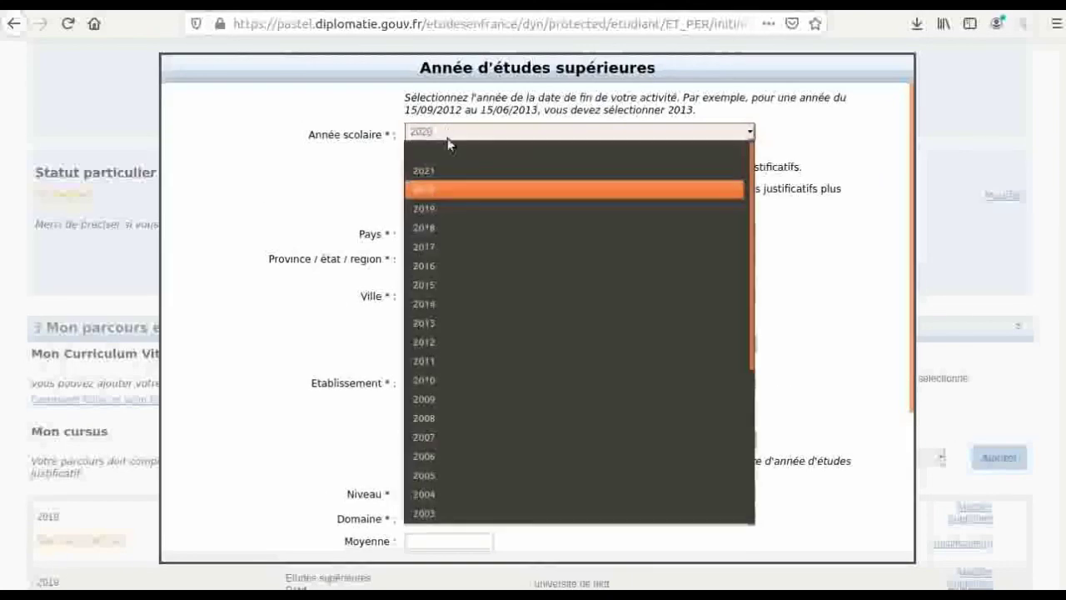
click(436, 224)
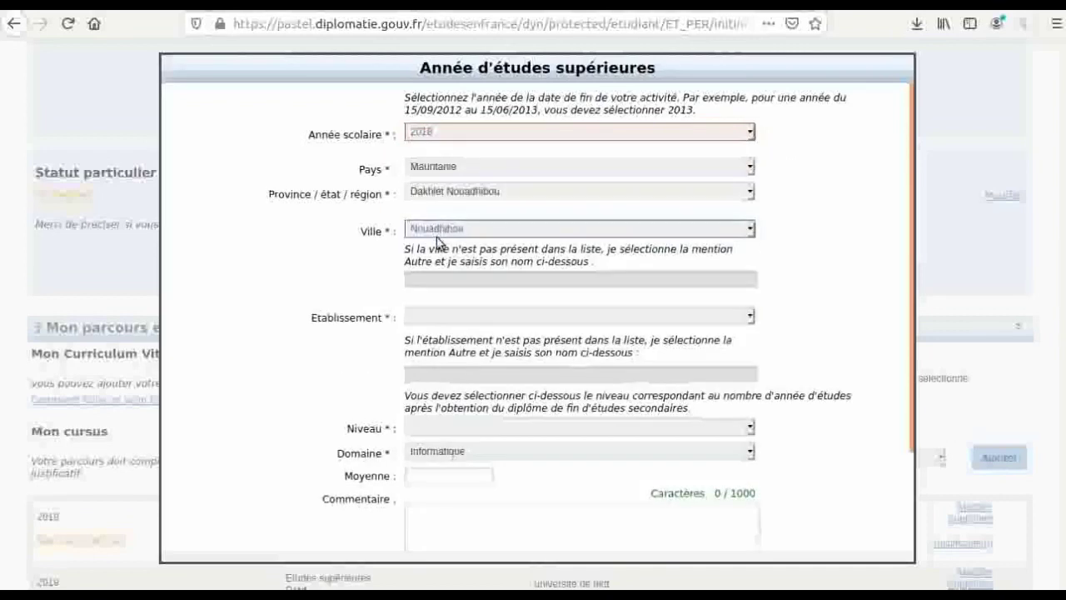
click(433, 475)
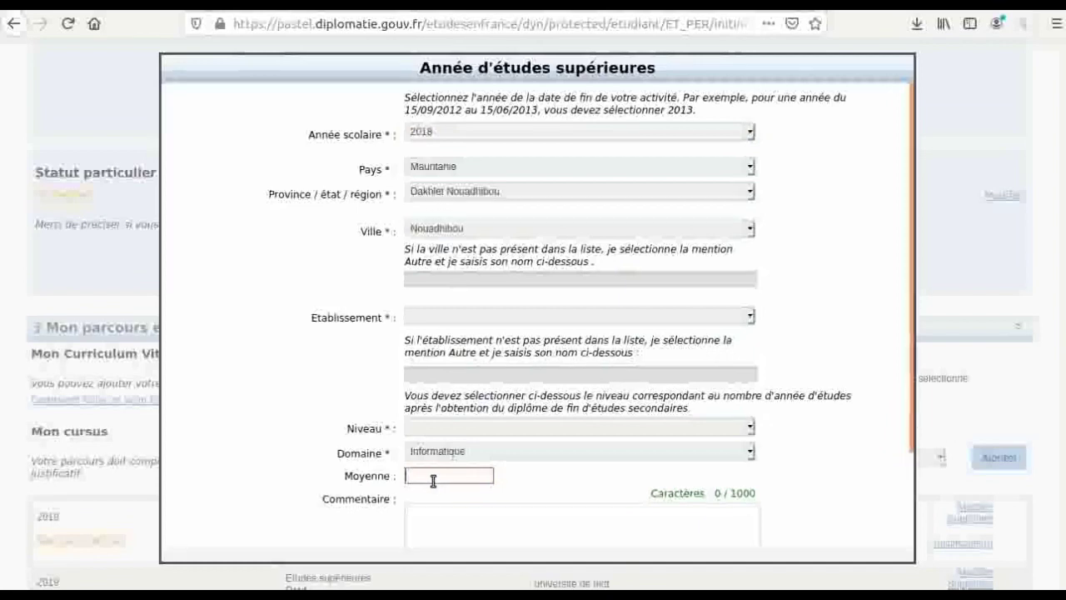
text(12)
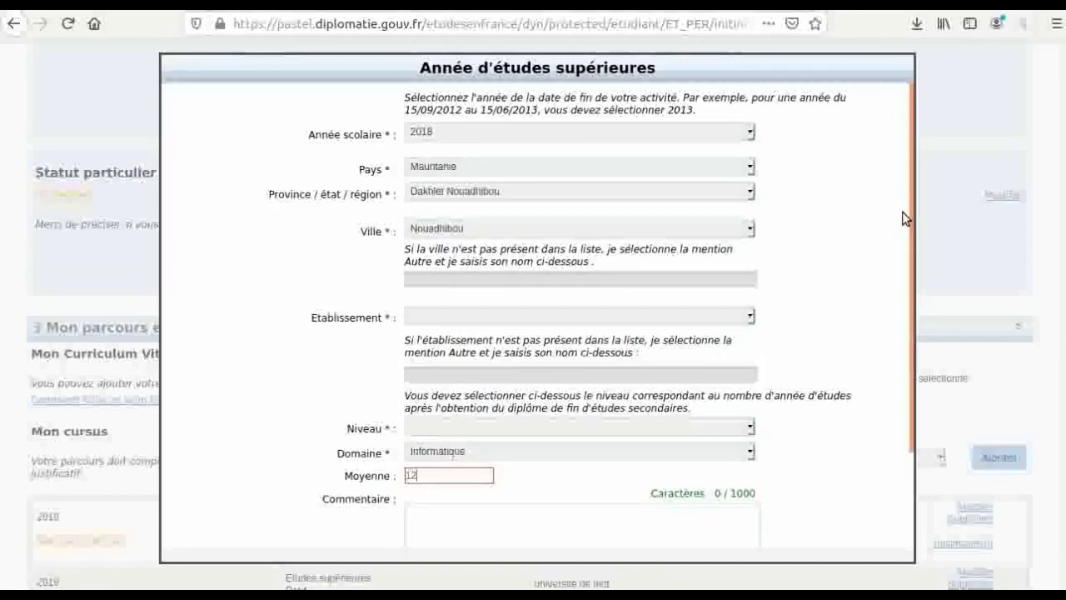
drag(908, 222, 875, 409)
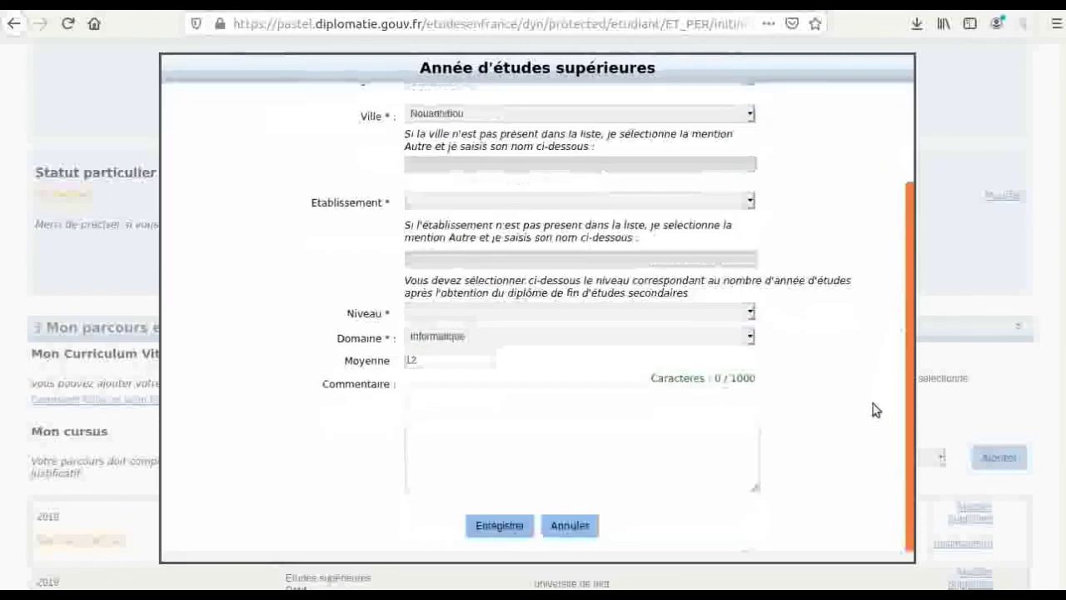
click(499, 525)
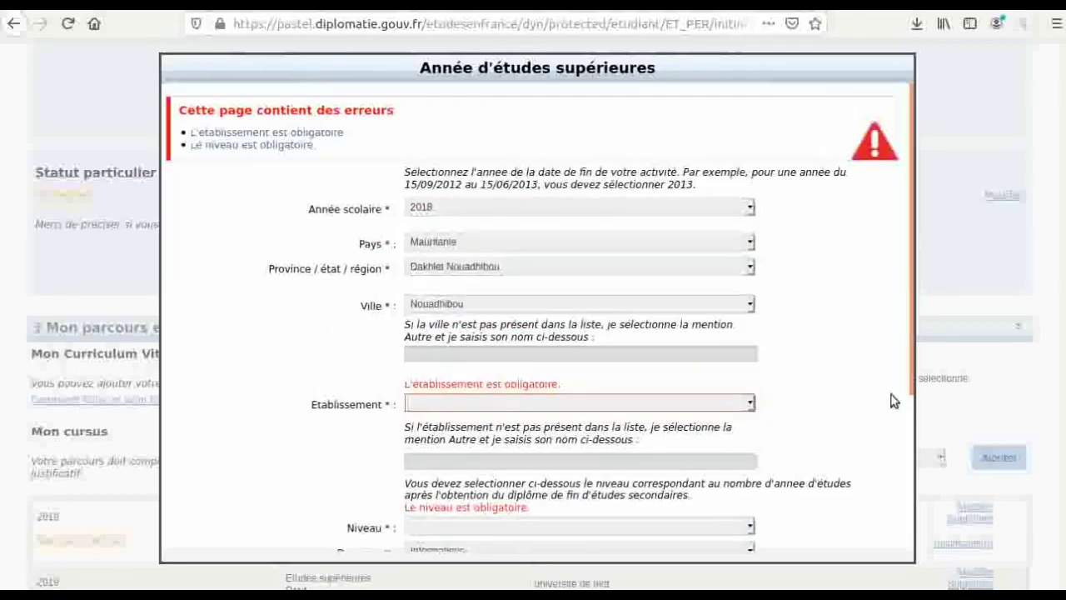
drag(906, 300, 895, 464)
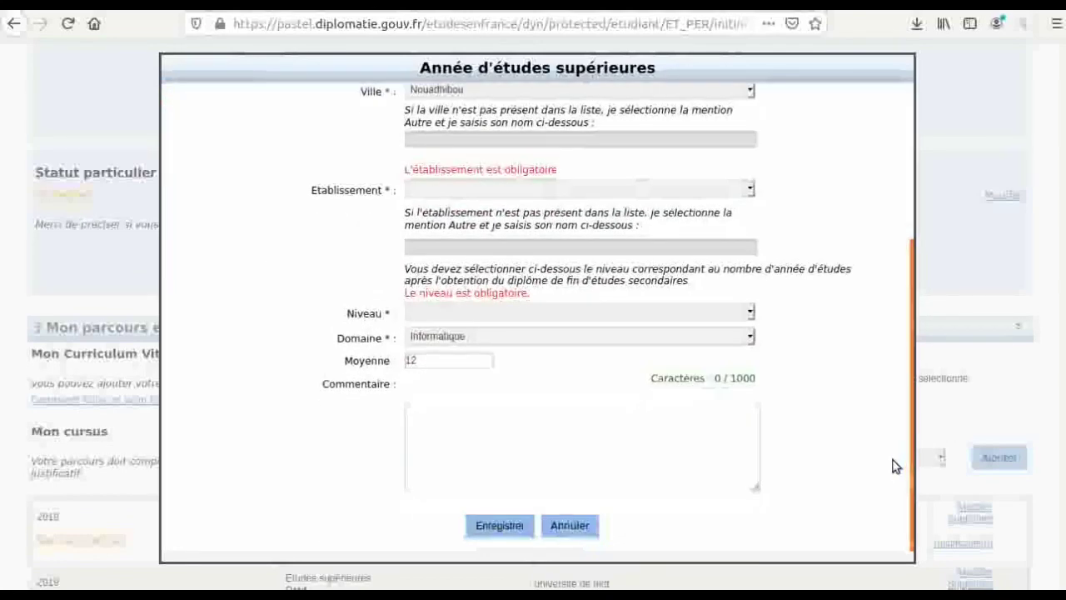
click(569, 526)
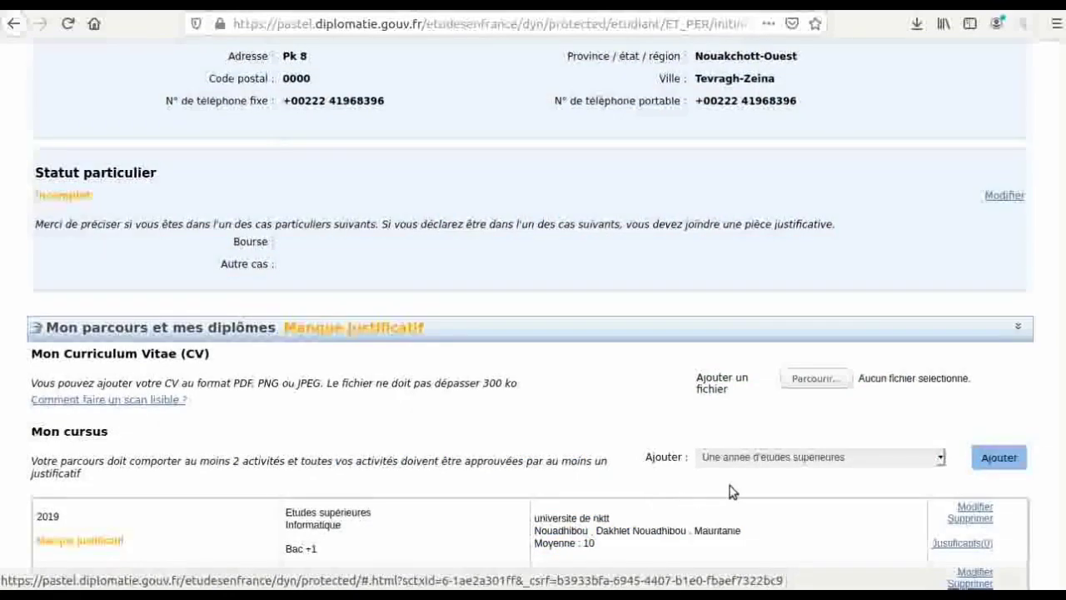
- Collapse Mon parcours et mes diplômes, expand Mes compétences linguistiques, and add a TCF SO French test
click(570, 335)
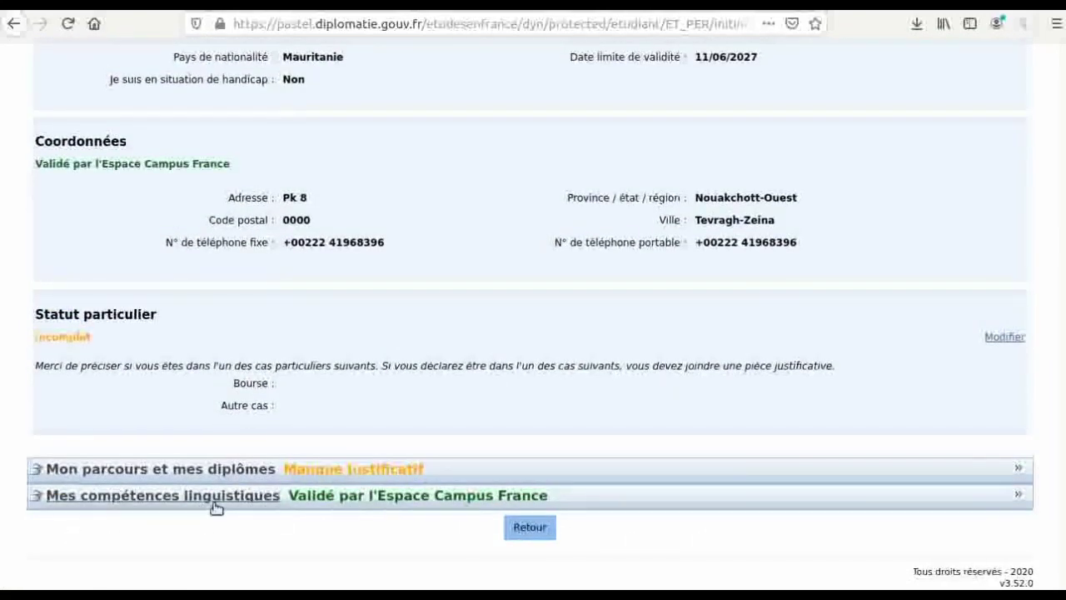
scroll(278, 508, up, 1)
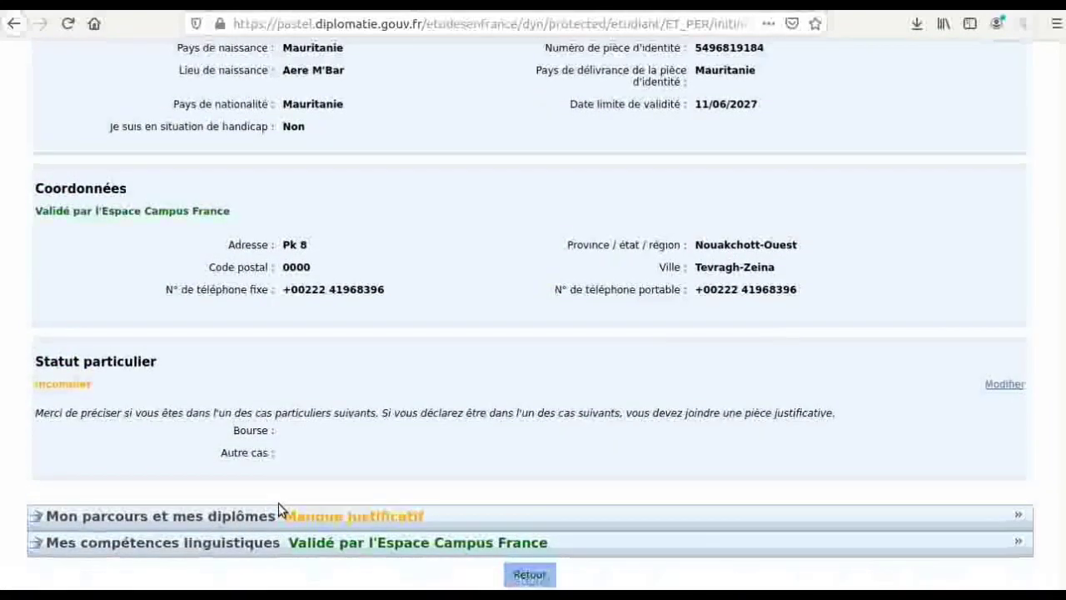
click(256, 543)
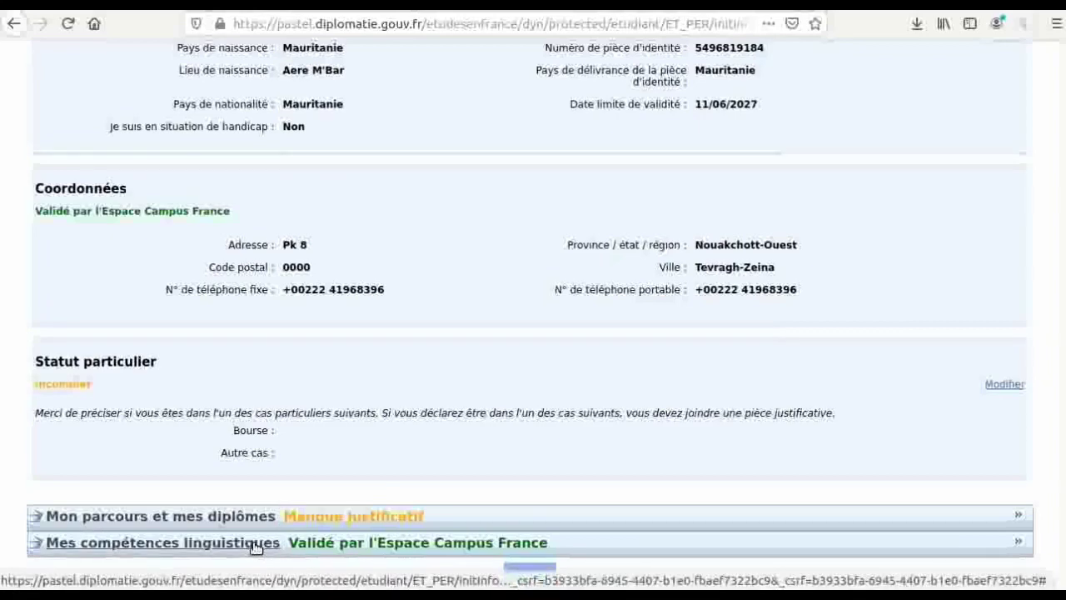
scroll(255, 547, down, 1)
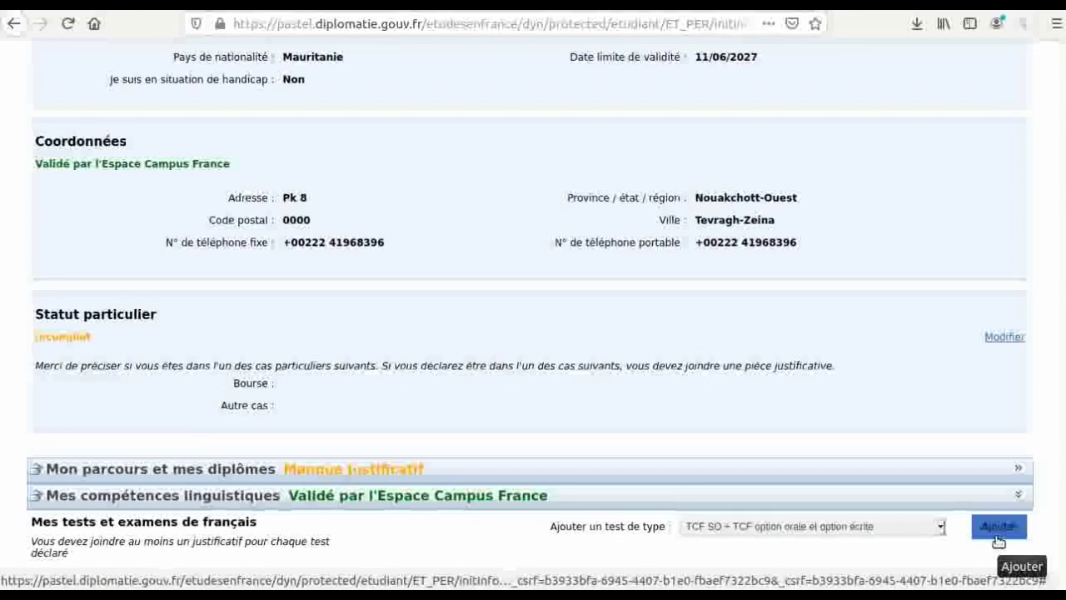
click(998, 533)
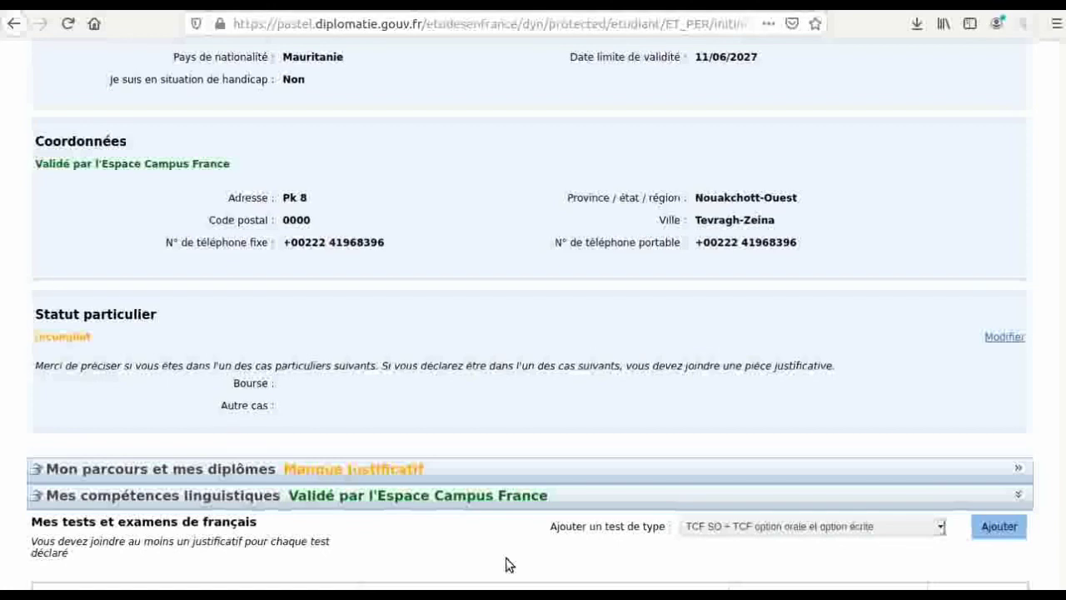
- Collapse the language skills and personal situation sections, then go back to the Je suis candidat page
click(490, 498)
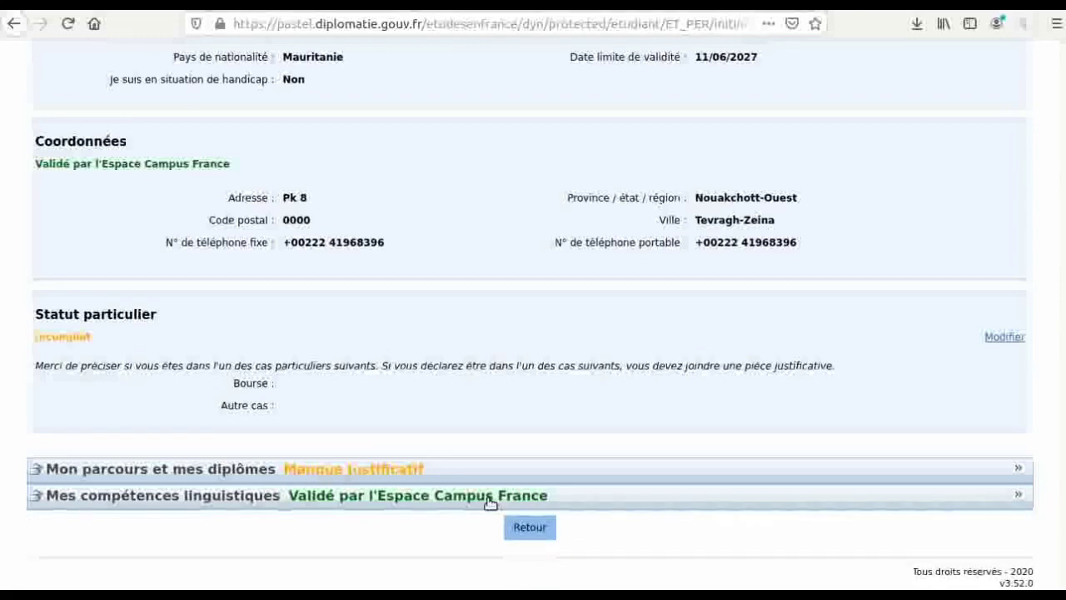
scroll(490, 502, up, 4)
scroll(490, 505, up, 4)
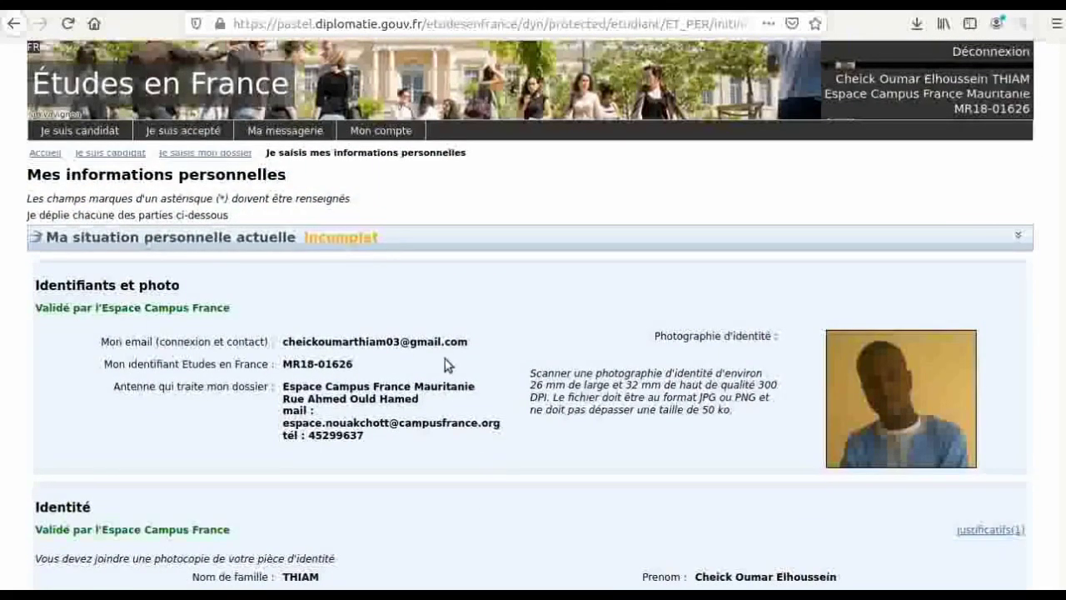
click(394, 235)
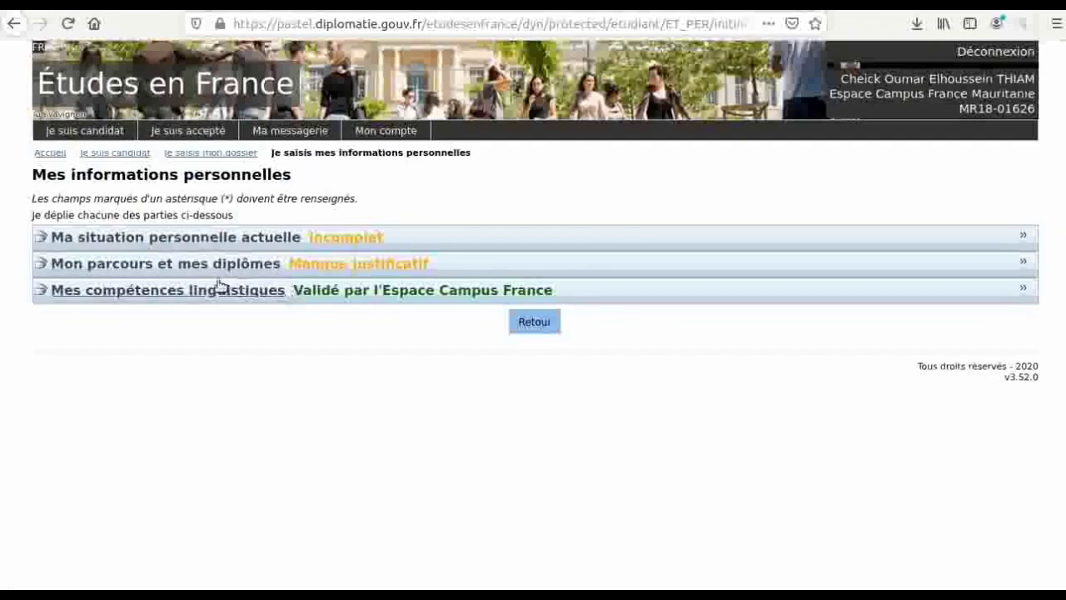
click(13, 25)
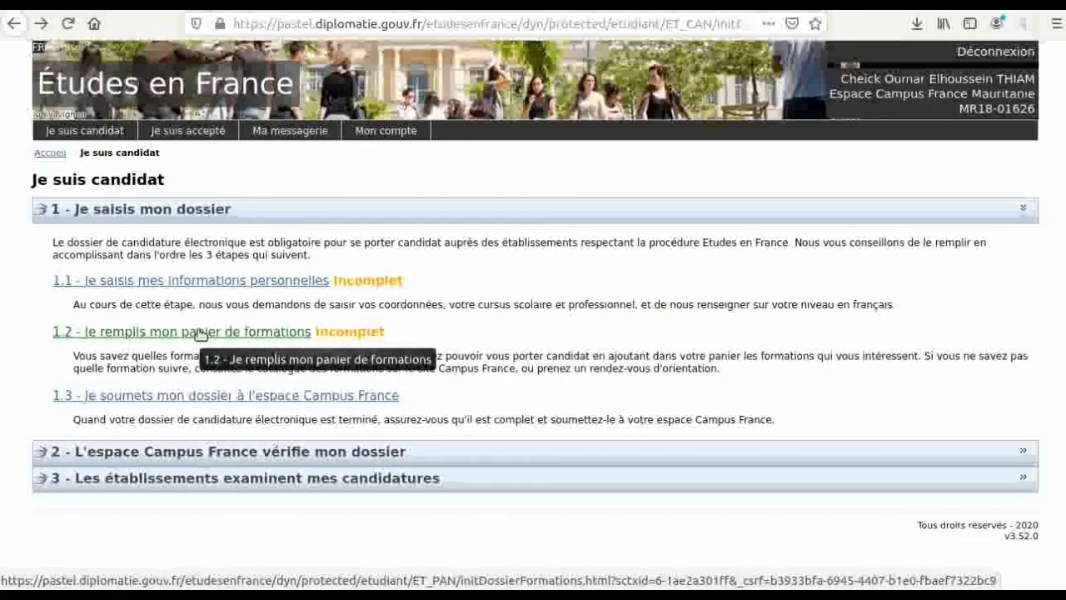
- Remove the Paris, Caen and Toulouse formations from the basket, confirming each removal with Oui
click(200, 331)
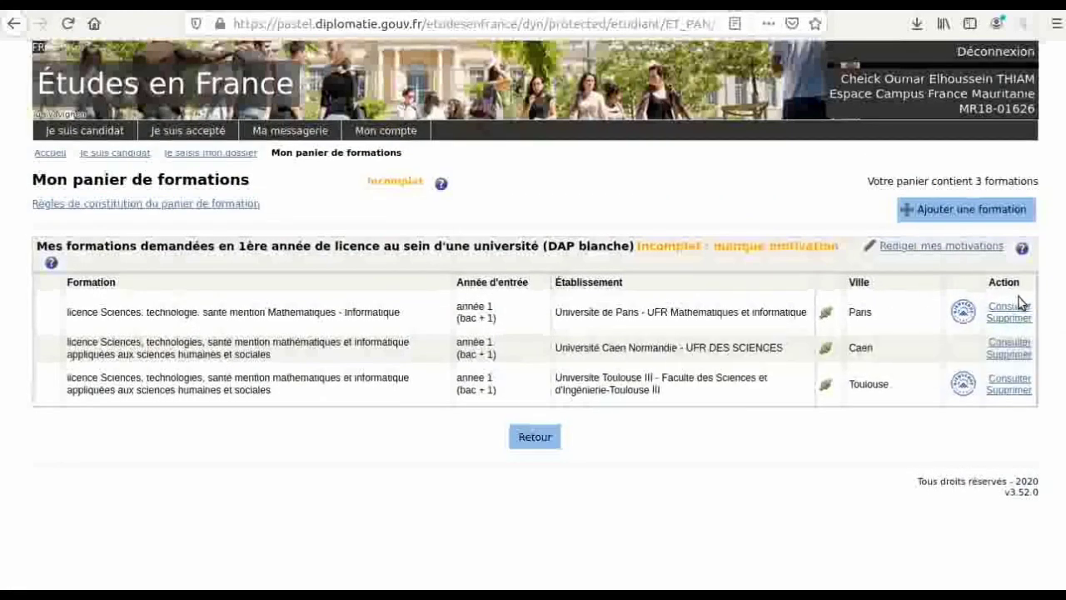
click(1009, 319)
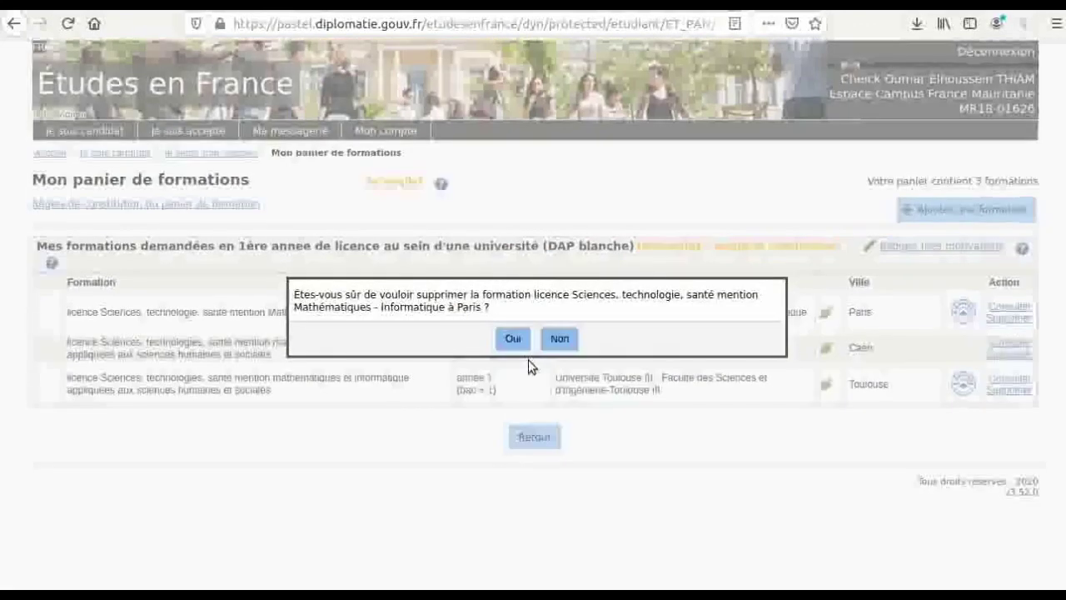
click(512, 338)
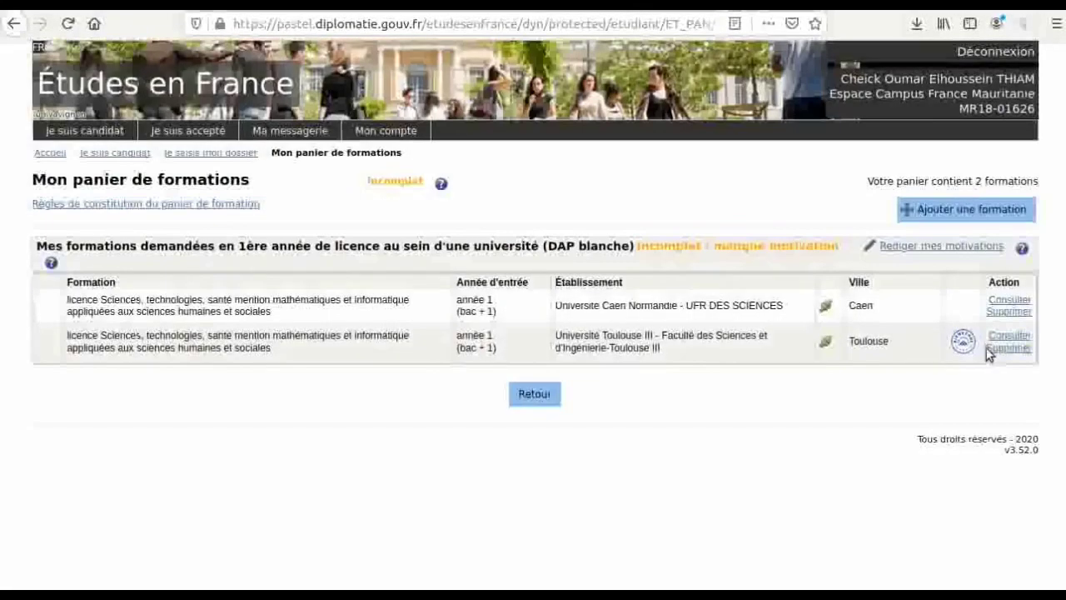
click(1000, 311)
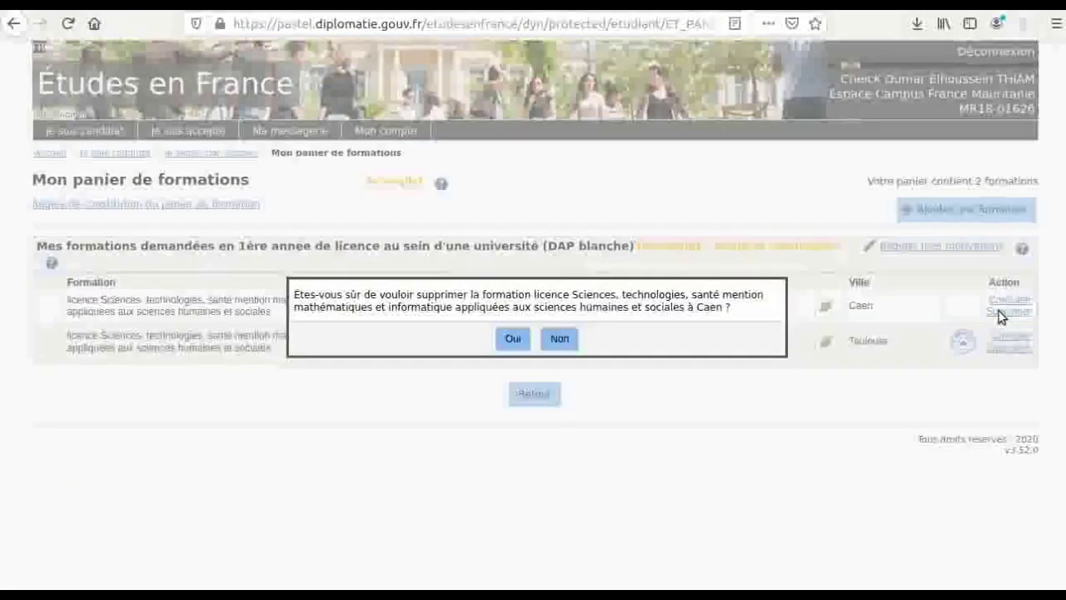
click(506, 338)
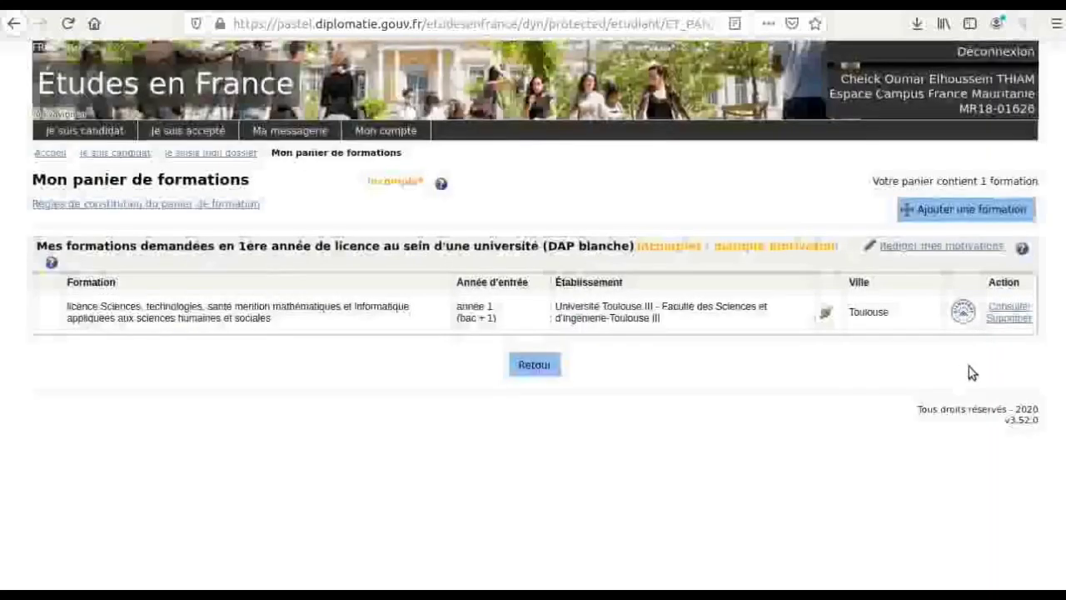
click(1007, 318)
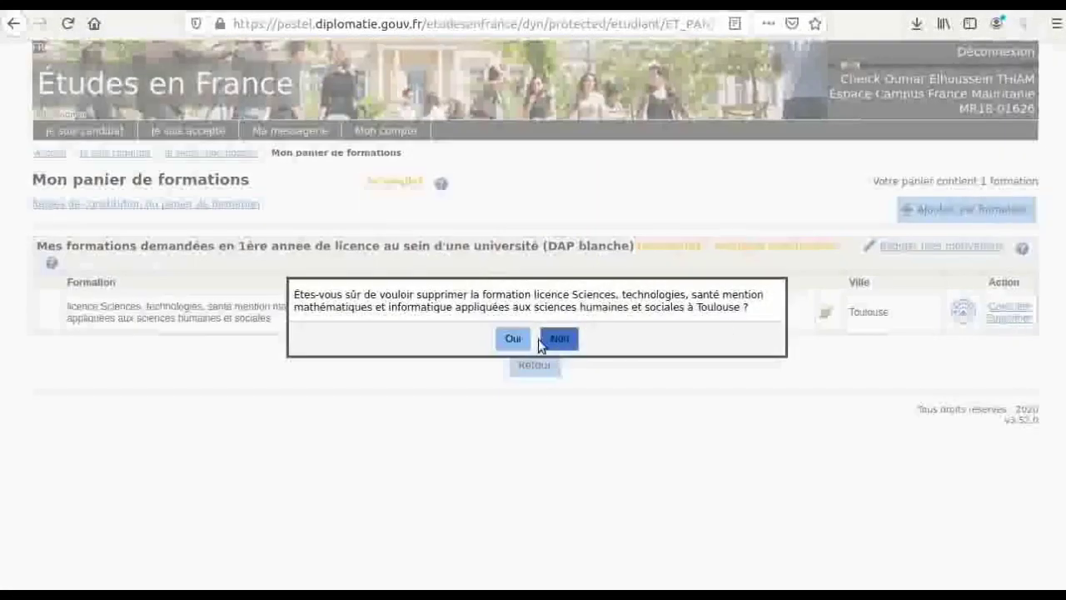
click(510, 338)
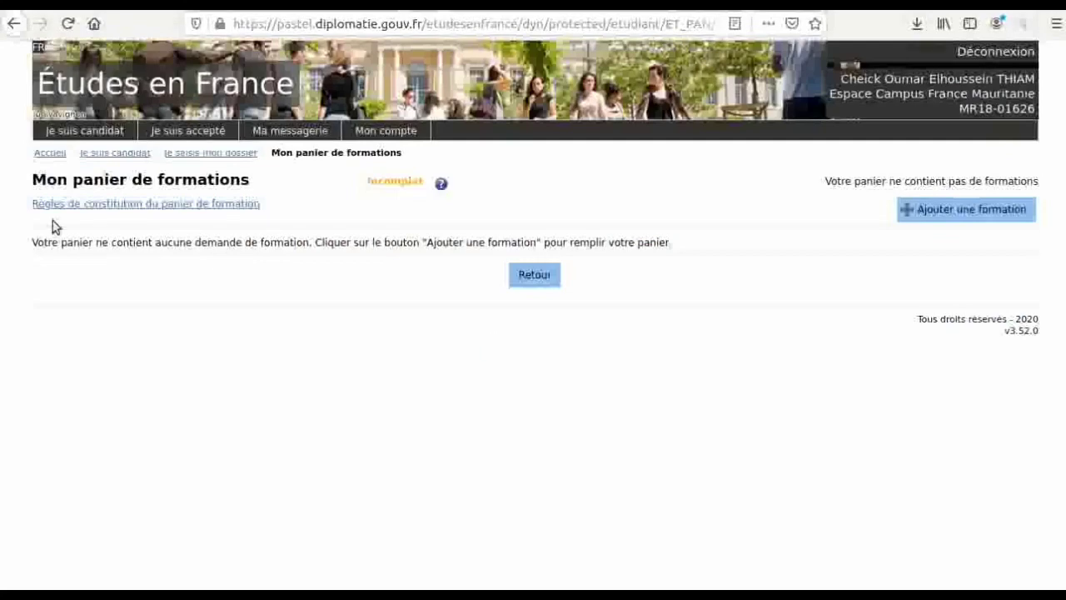
- Return to the candidate steps page and reopen step 1.2 'Je remplis mon panier de formations'
click(14, 22)
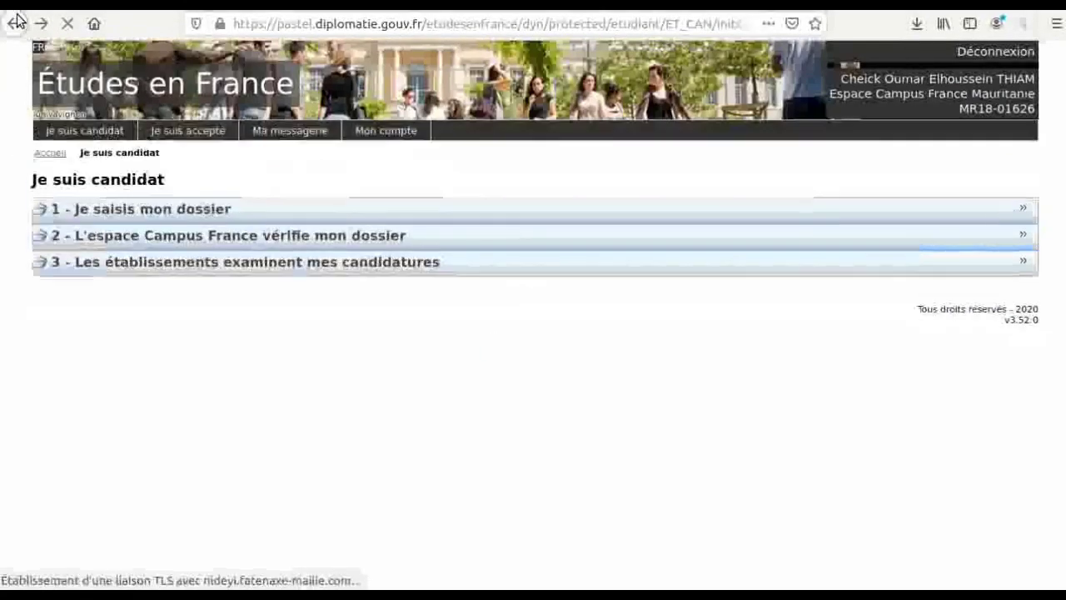
click(152, 208)
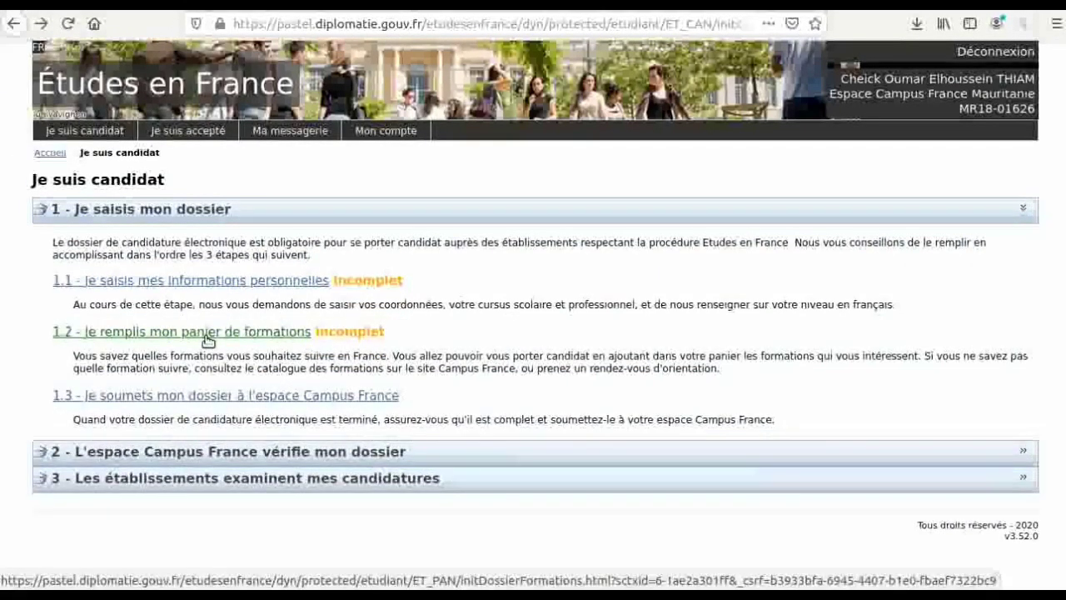
click(206, 333)
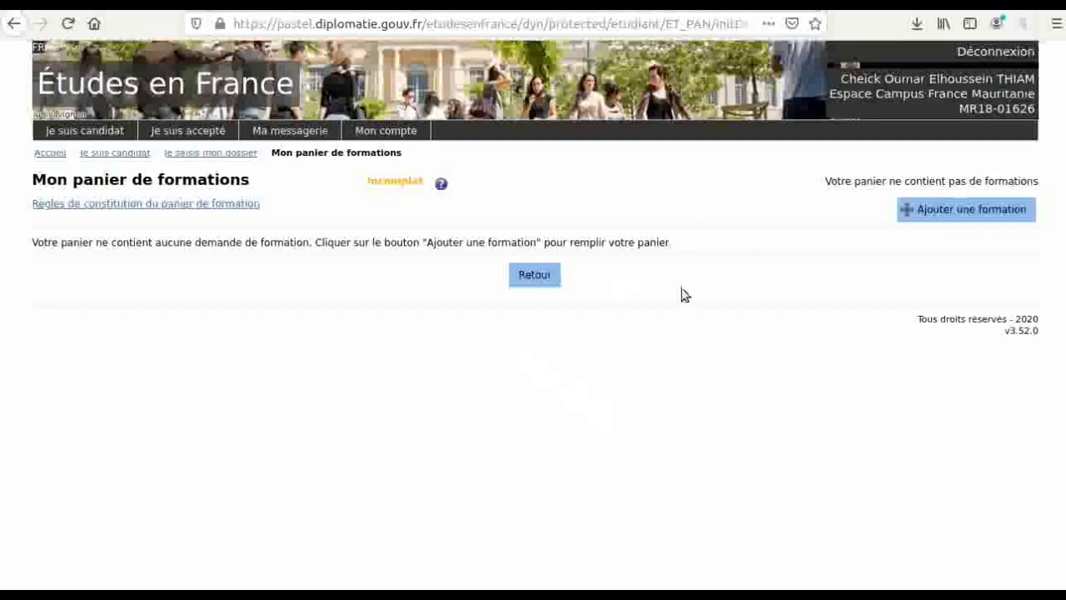
- Start a new formation search limited to '1ère année de licence' and enter 'licence informatique'
click(993, 214)
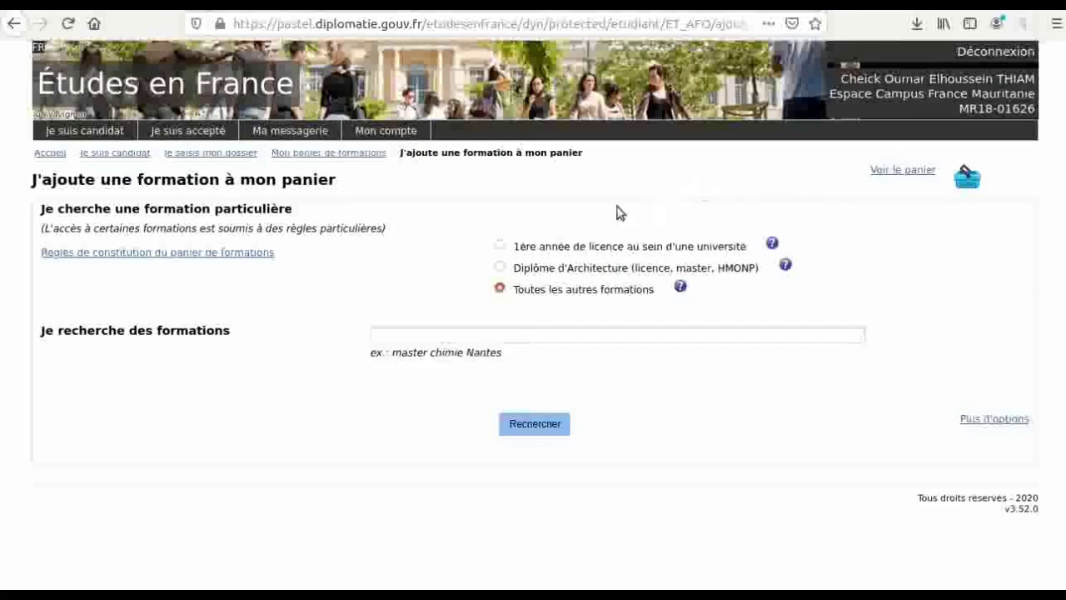
click(514, 247)
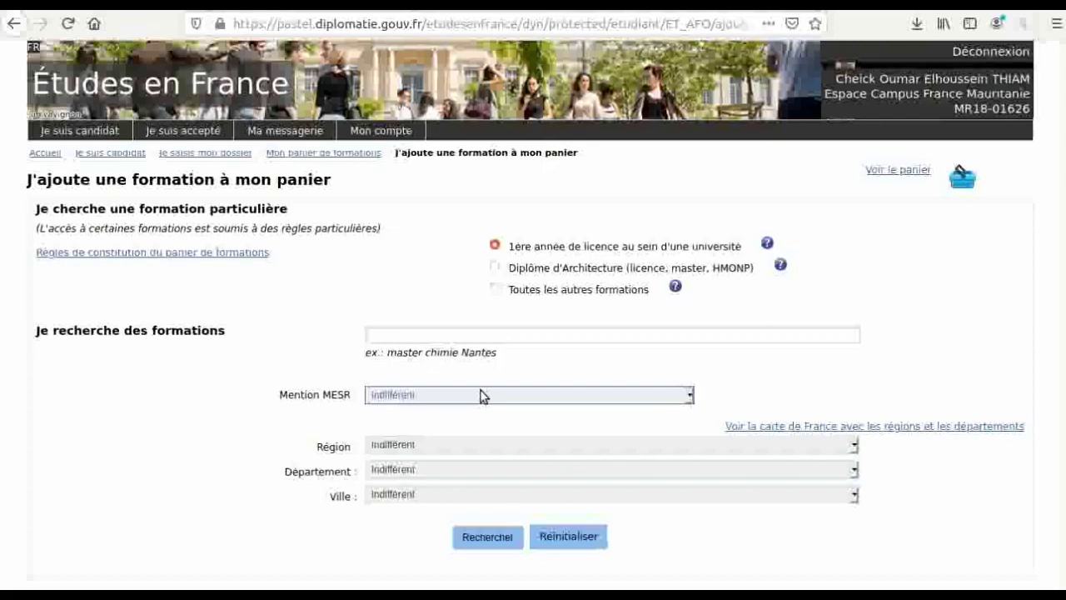
click(408, 333)
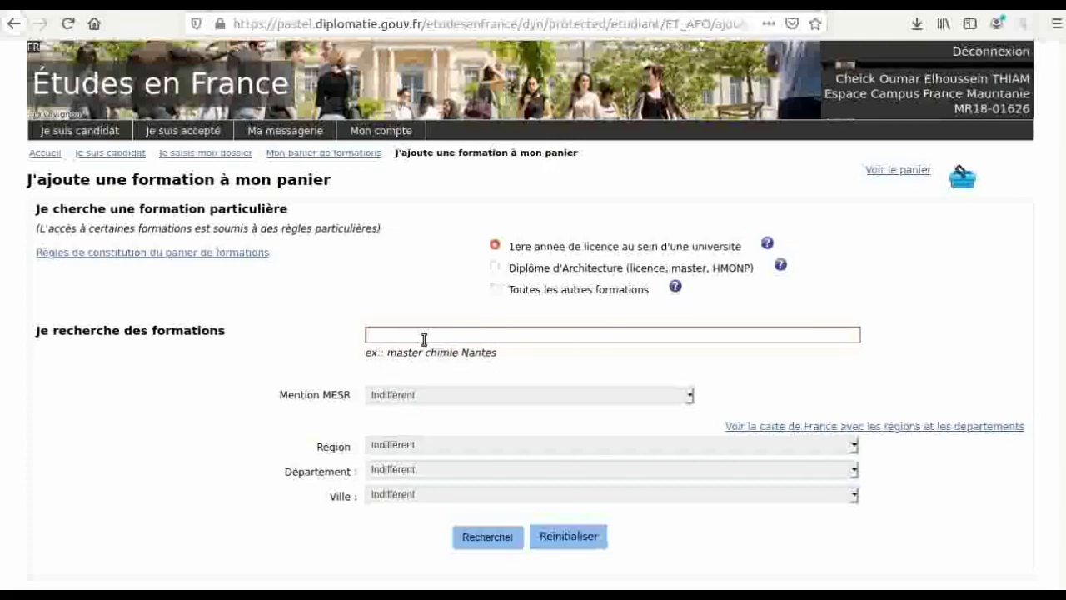
text(licen)
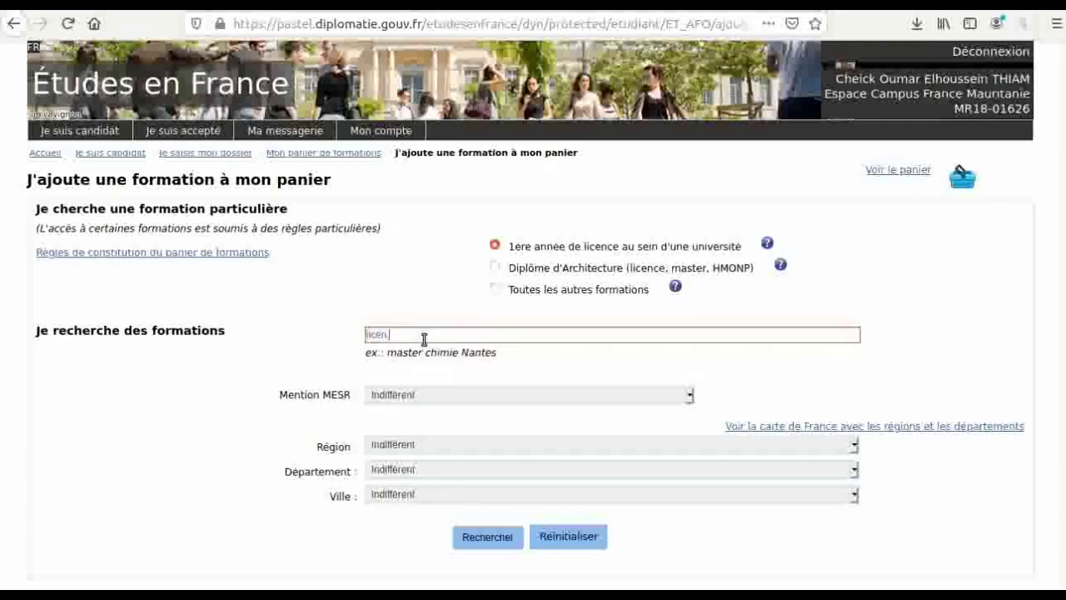
text(ce)
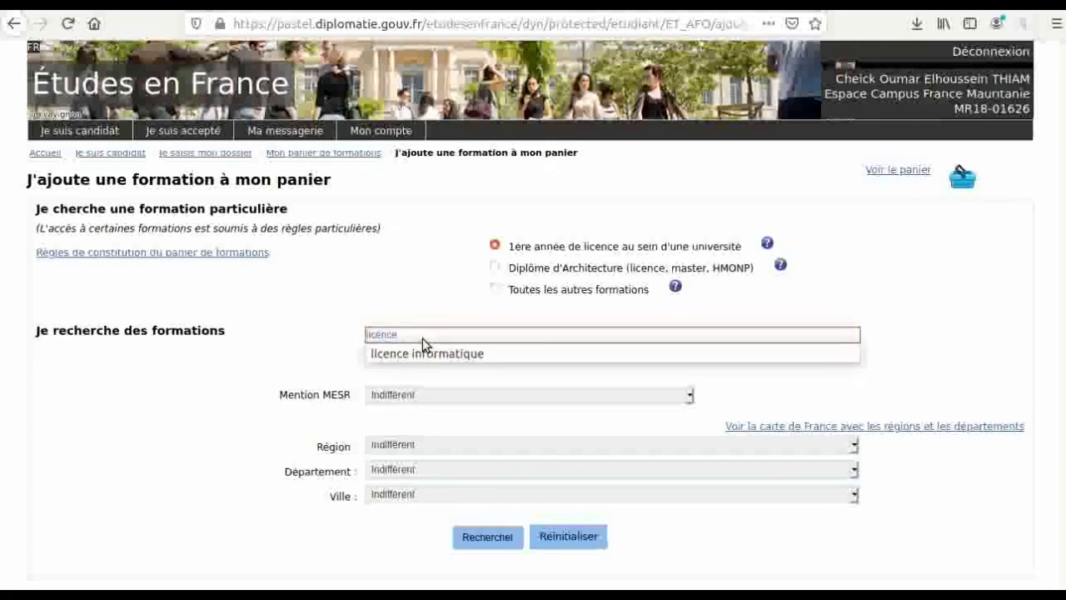
click(449, 356)
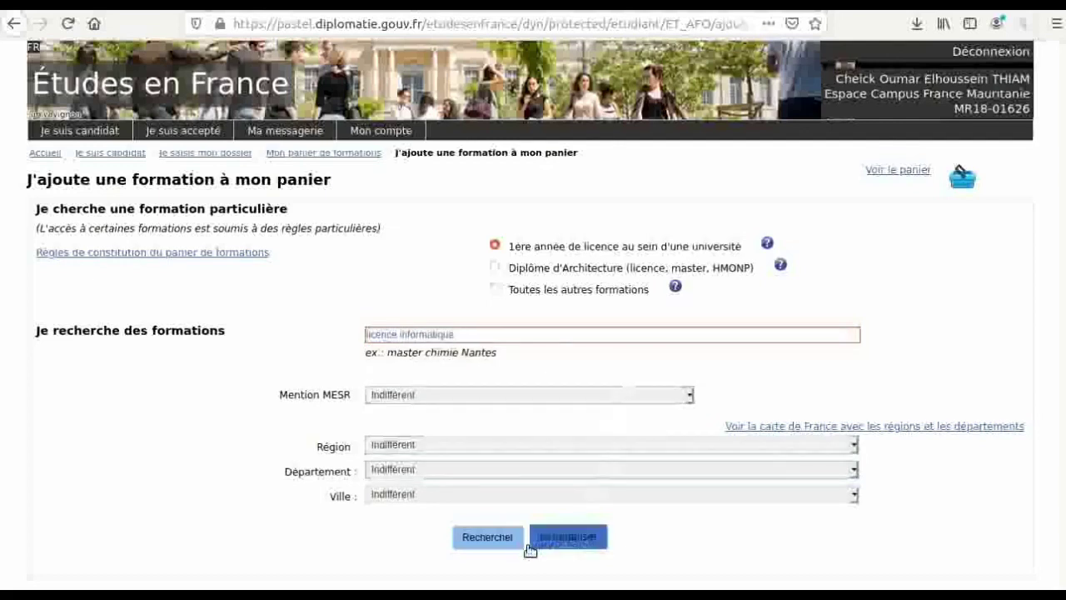
- Run the search and expand the results under Licence > Sciences, technologie, santé
click(477, 537)
scroll(479, 537, down, 2)
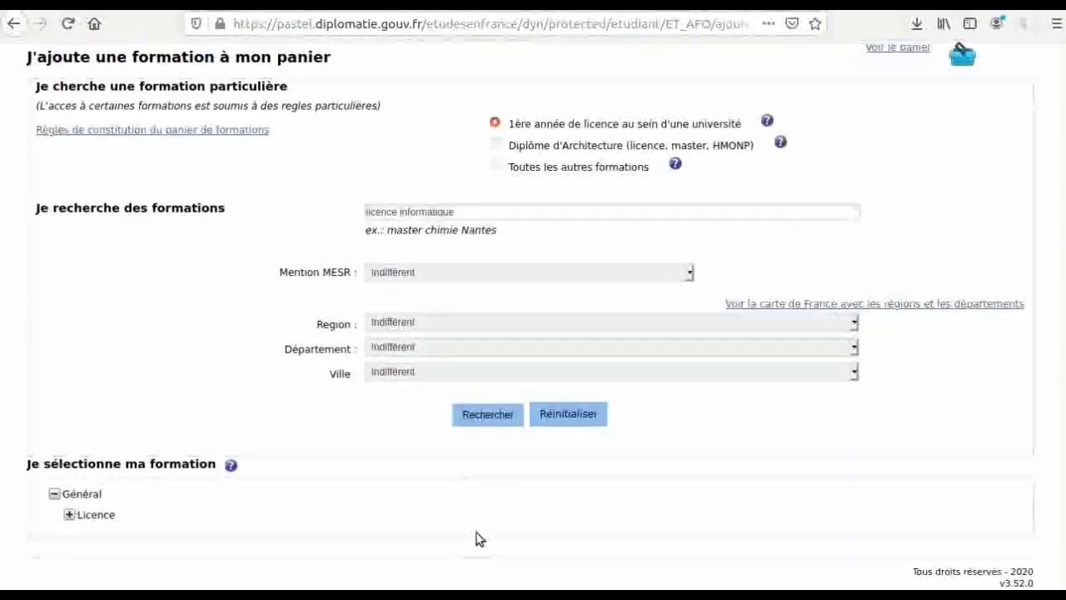
click(71, 515)
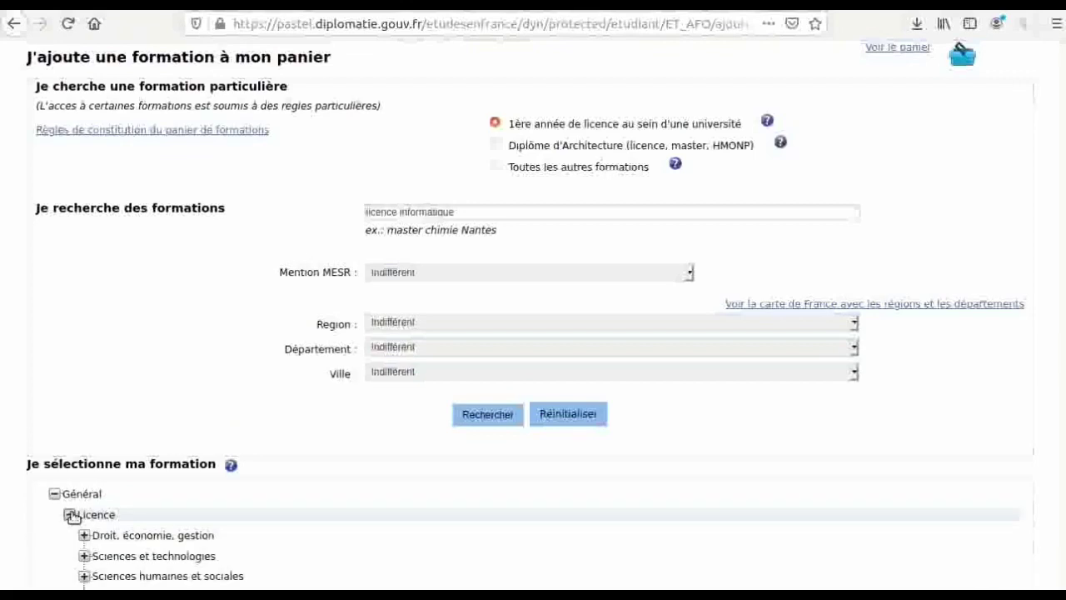
scroll(283, 516, down, 2)
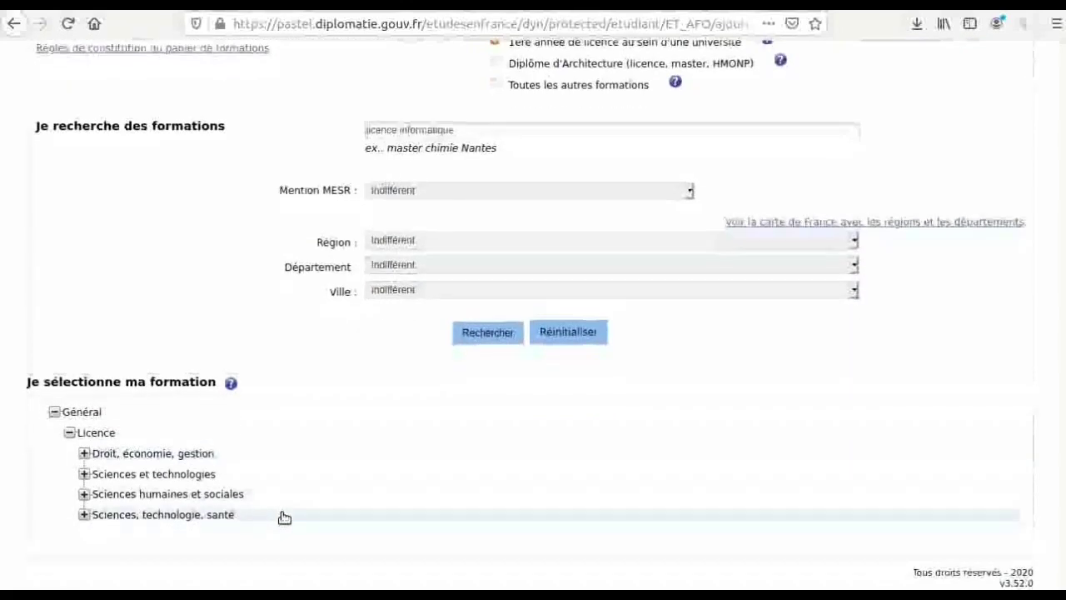
click(84, 515)
scroll(345, 545, down, 3)
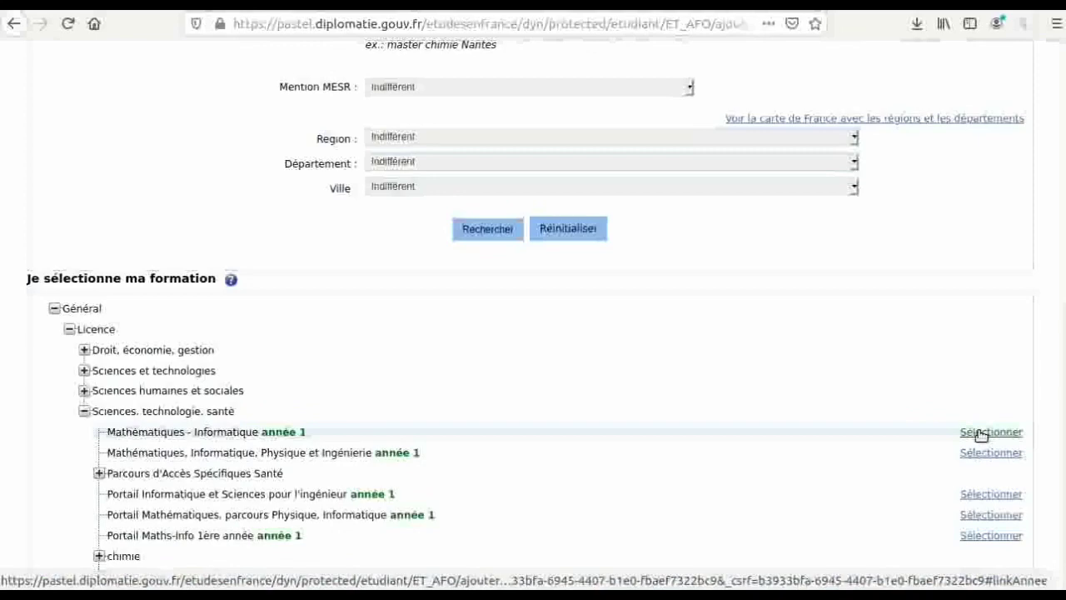
- Select Mathématiques - Informatique année 1 at Université de Paris and add it to the basket
click(981, 433)
scroll(979, 436, up, 1)
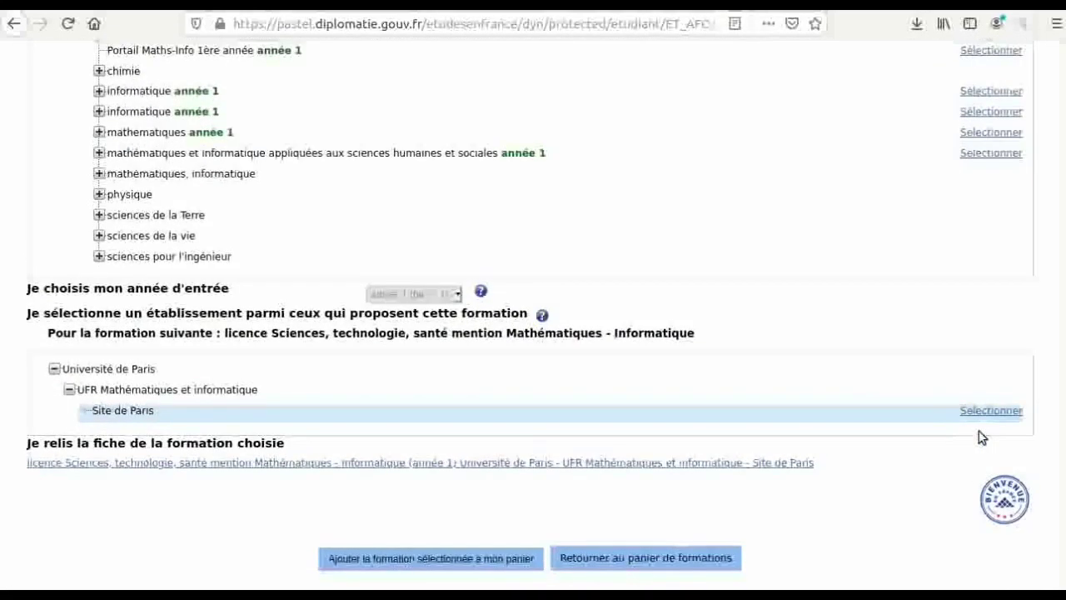
scroll(981, 438, down, 1)
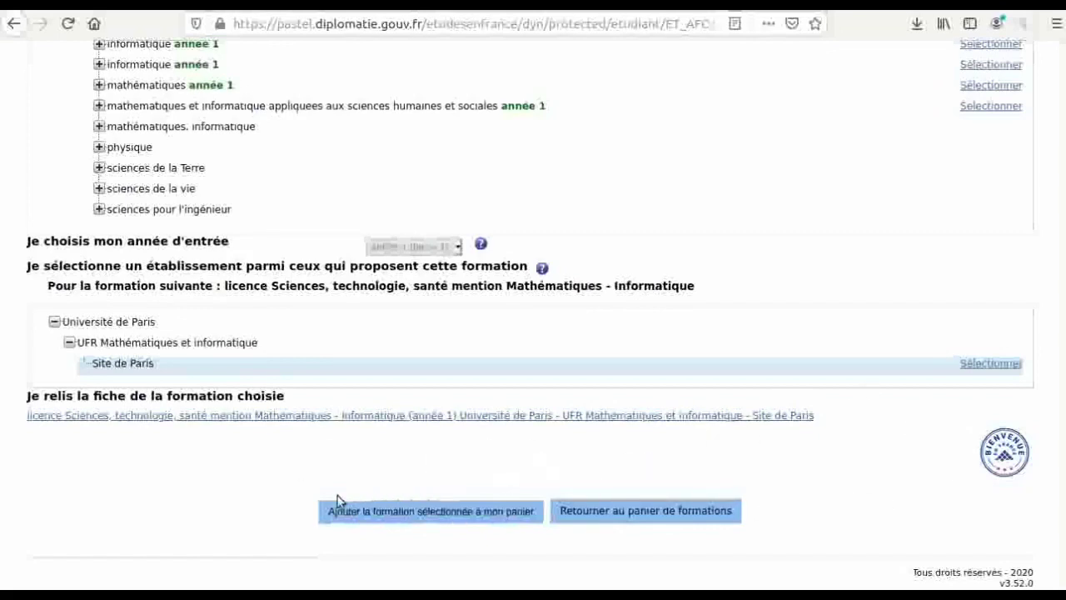
click(443, 511)
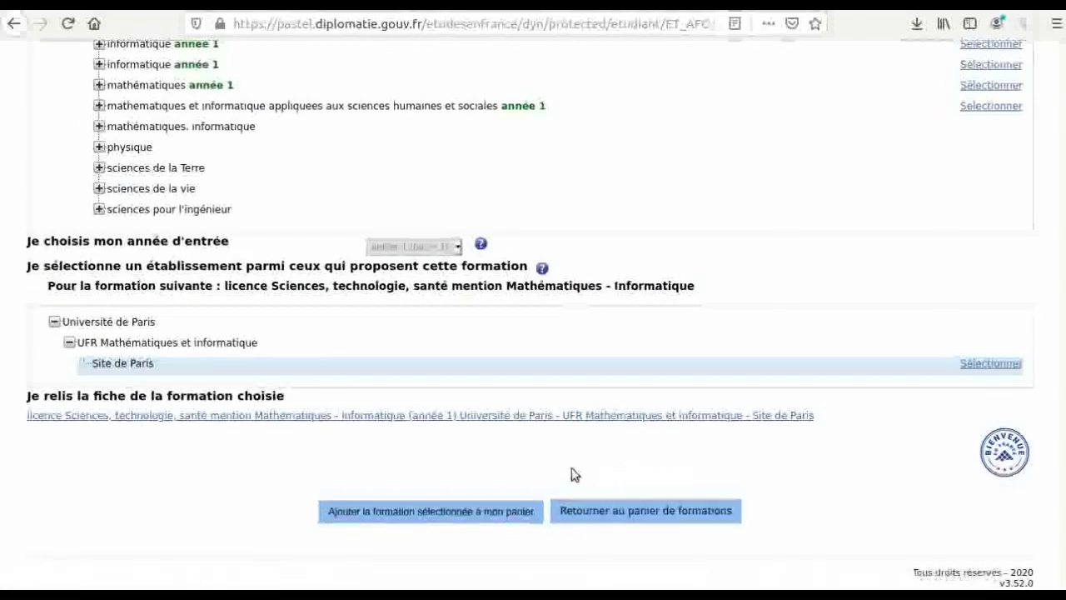
click(459, 512)
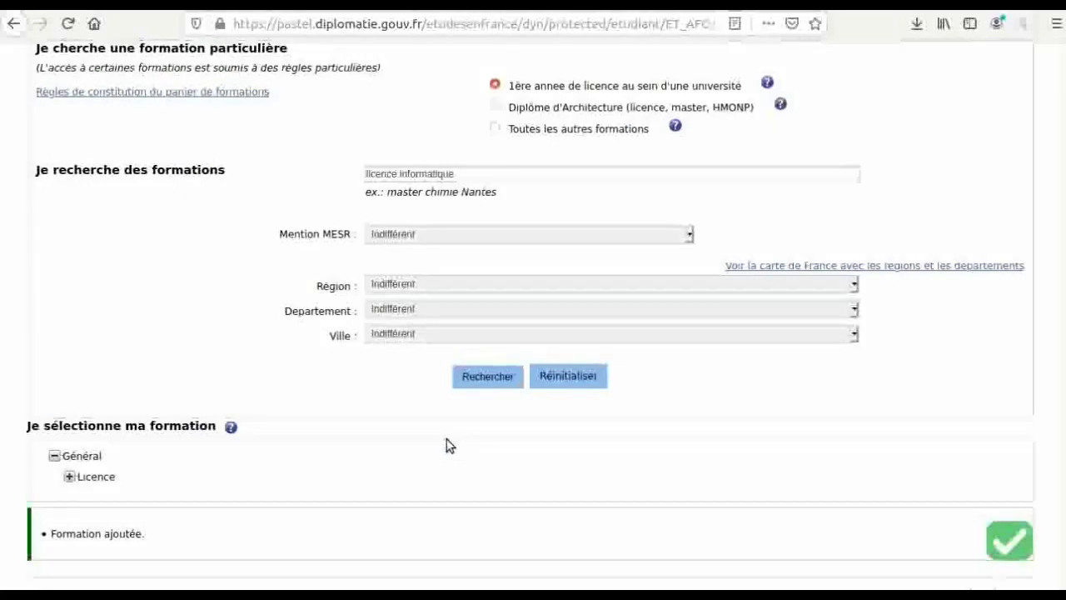
scroll(450, 445, up, 4)
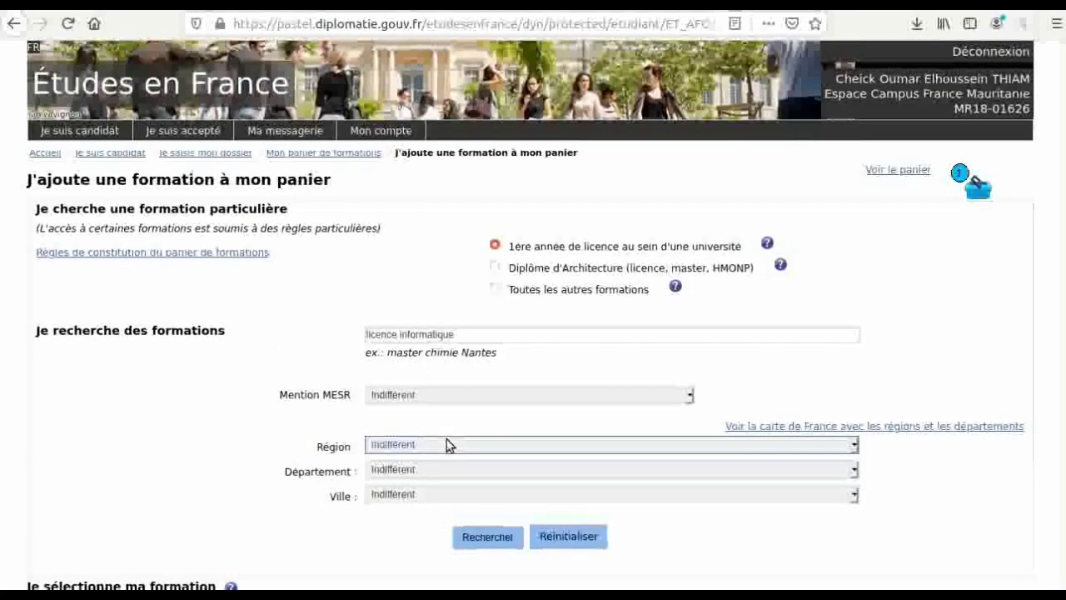
- Check the basket, then start a new formation search restricted to first-year university licences
click(912, 171)
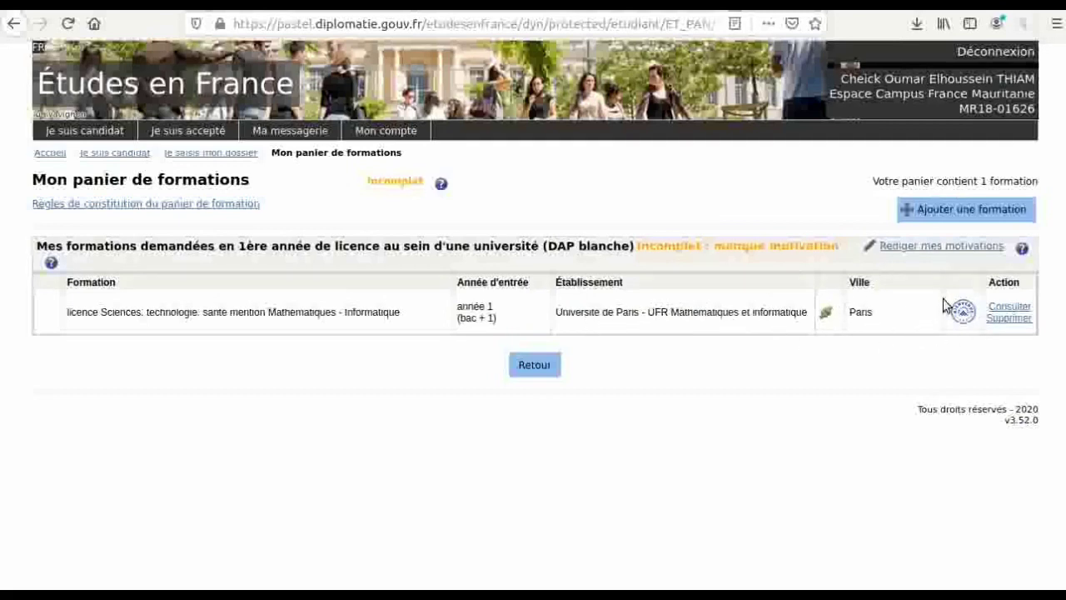
click(941, 211)
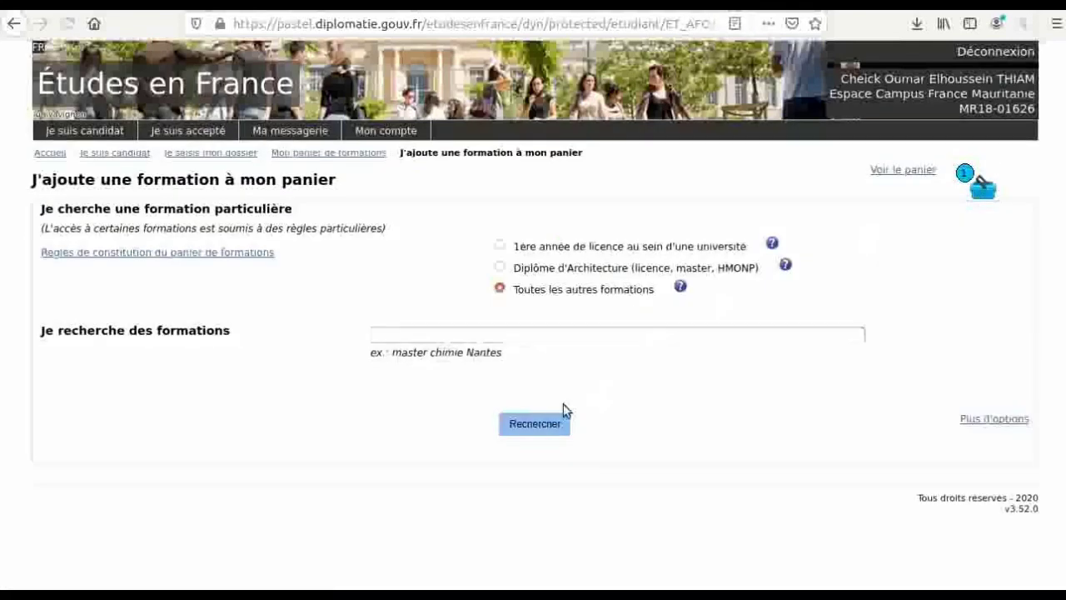
click(499, 247)
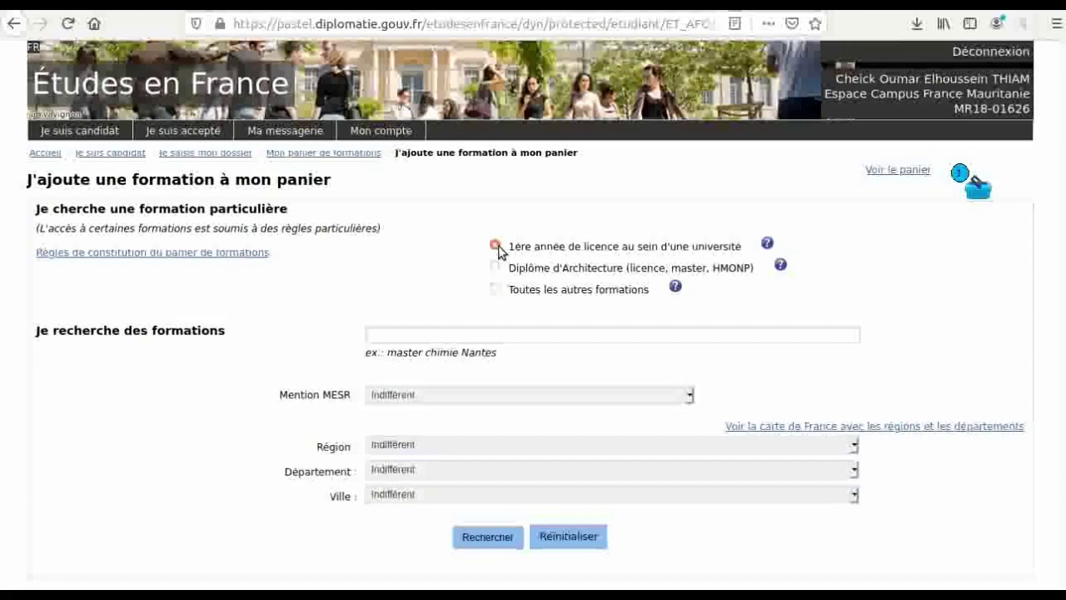
- Set the Ville filter to Paris and run the search
click(418, 495)
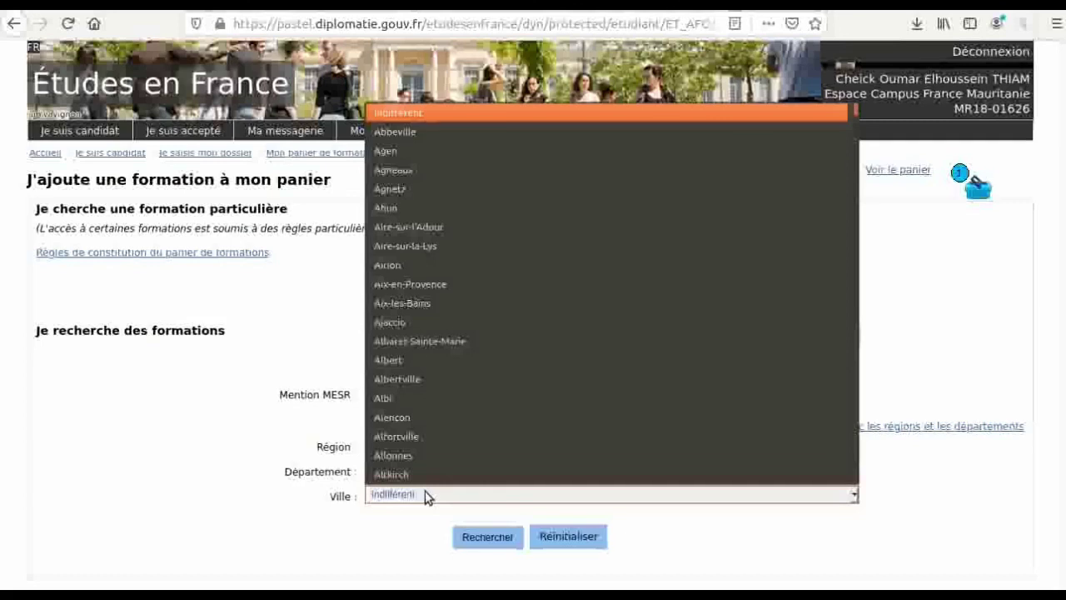
text(par)
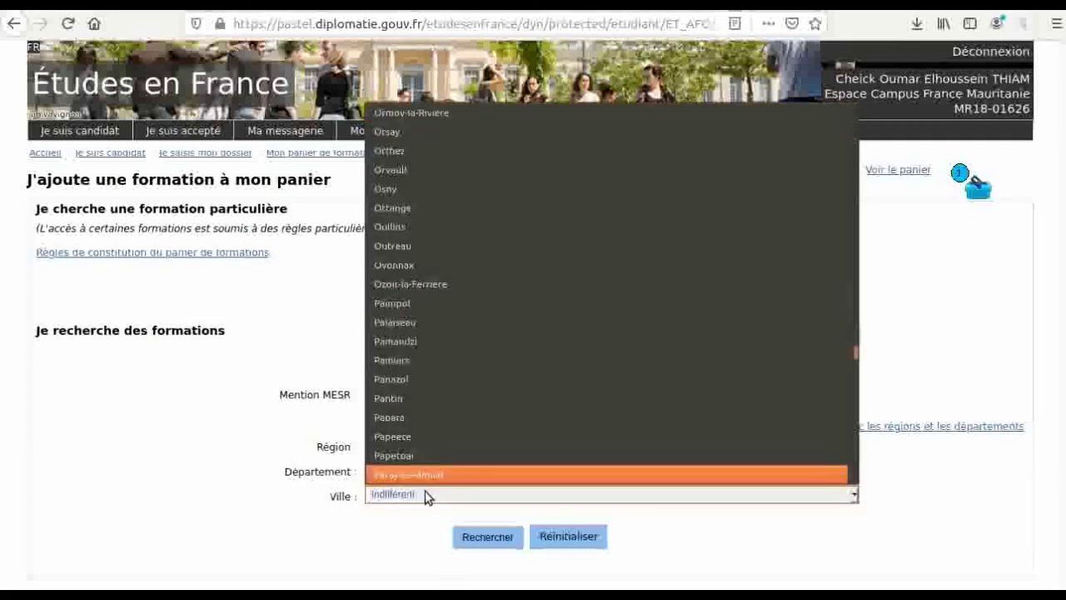
key(Up)
key(Up)
key(Up)
key(Up)
key(Up)
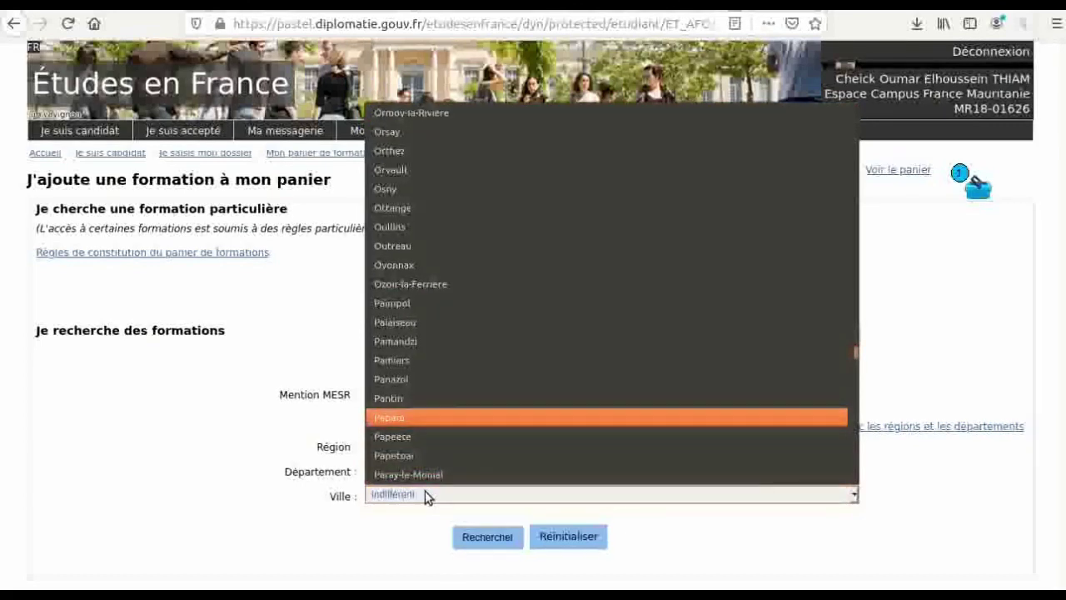
key(Down)
key(Down)
key(Down)
key(Down)
key(Down)
key(Down)
key(Down)
key(Down)
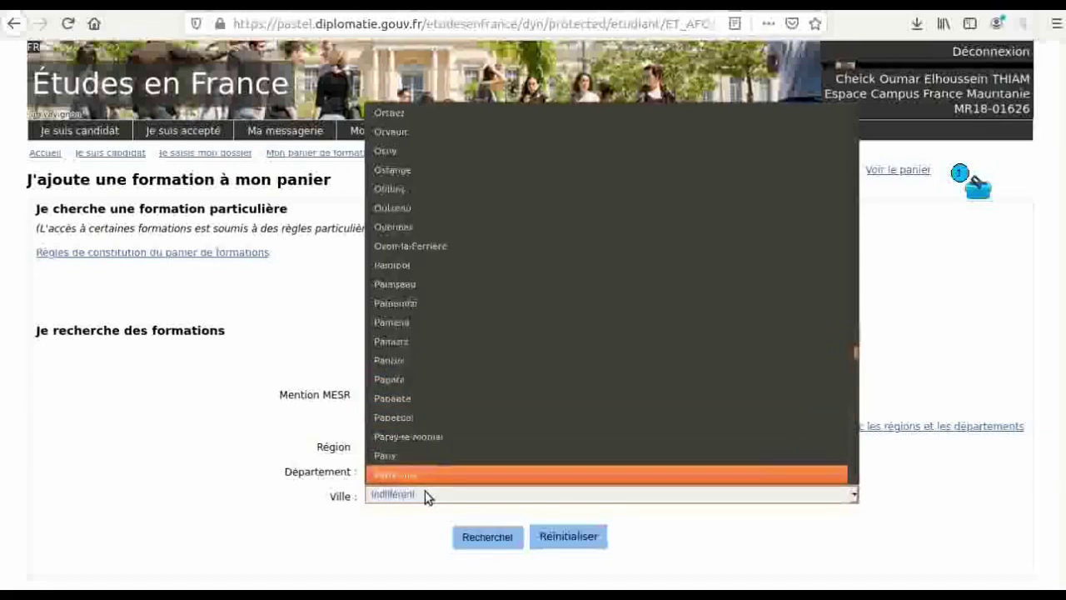
key(Up)
key(Up)
key(Up)
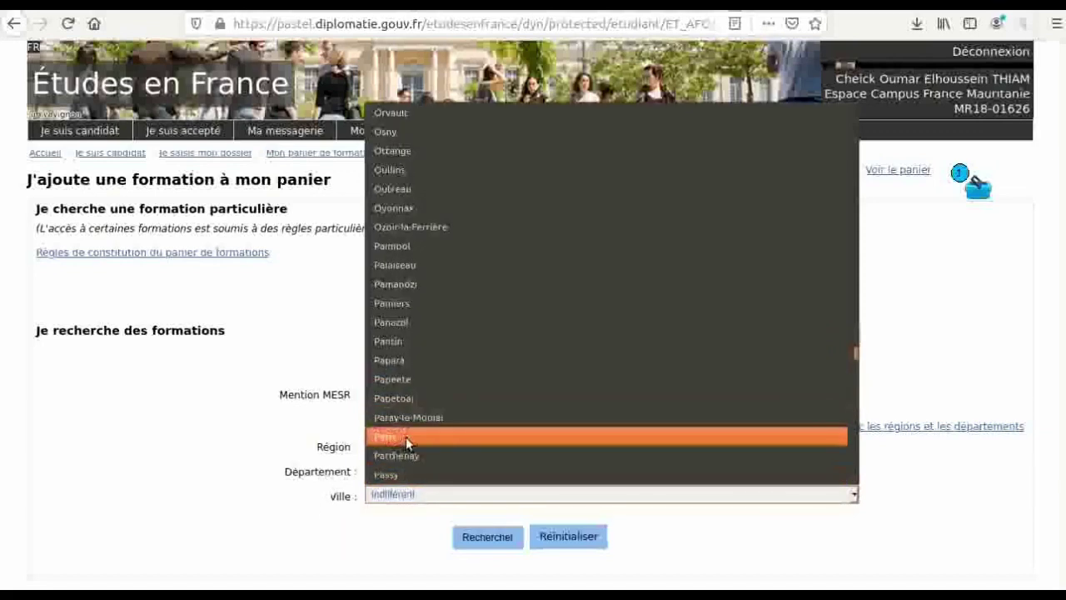
click(406, 436)
click(480, 534)
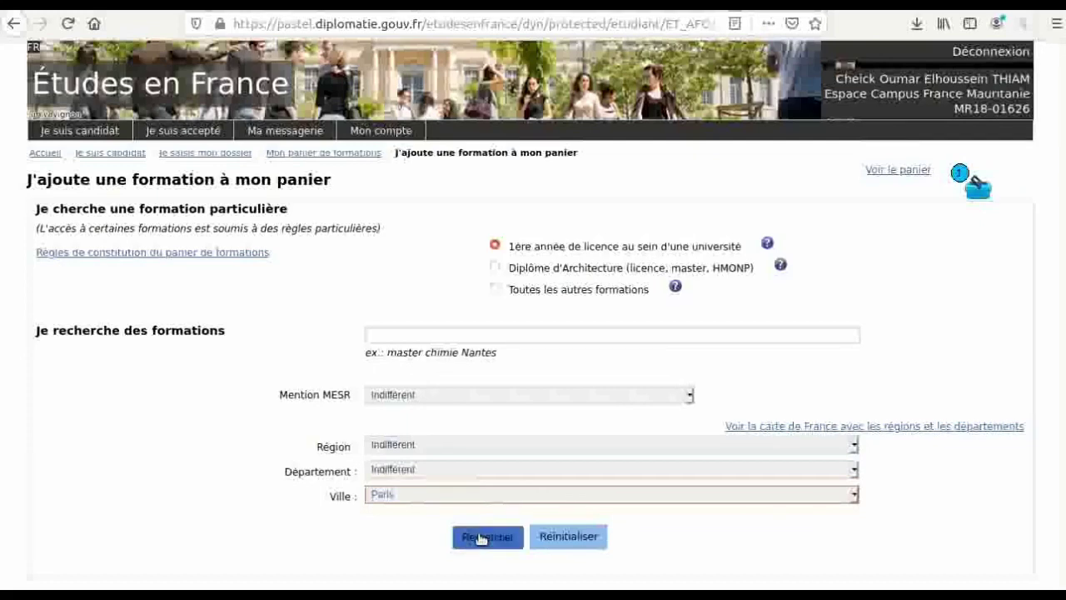
scroll(482, 539, down, 2)
scroll(481, 539, down, 2)
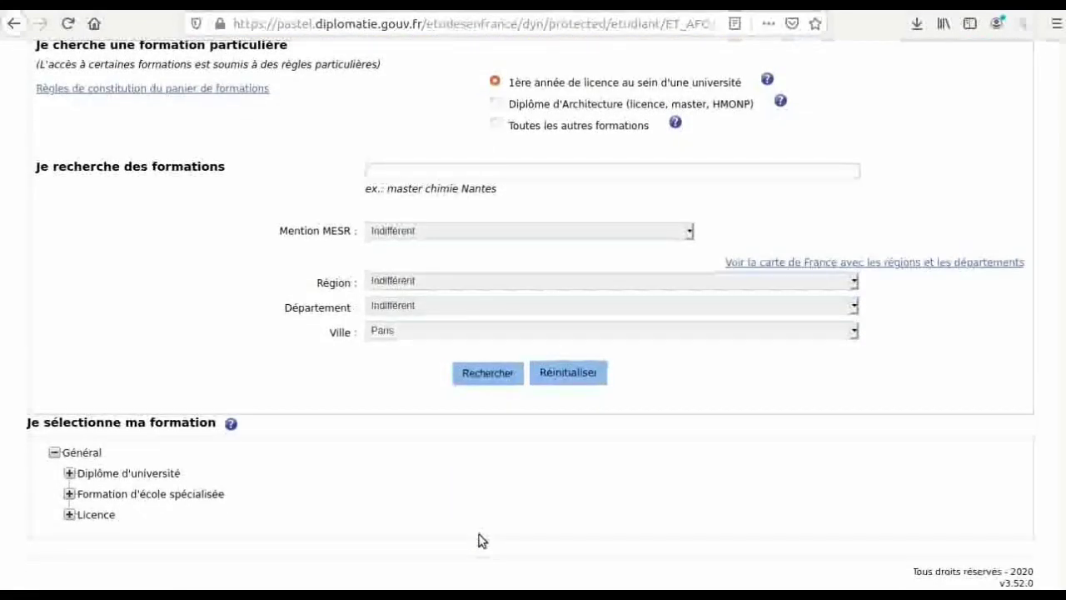
- Reselect the Paris Mathématiques - Informatique licence and try adding it, which is refused as a duplicate
click(70, 515)
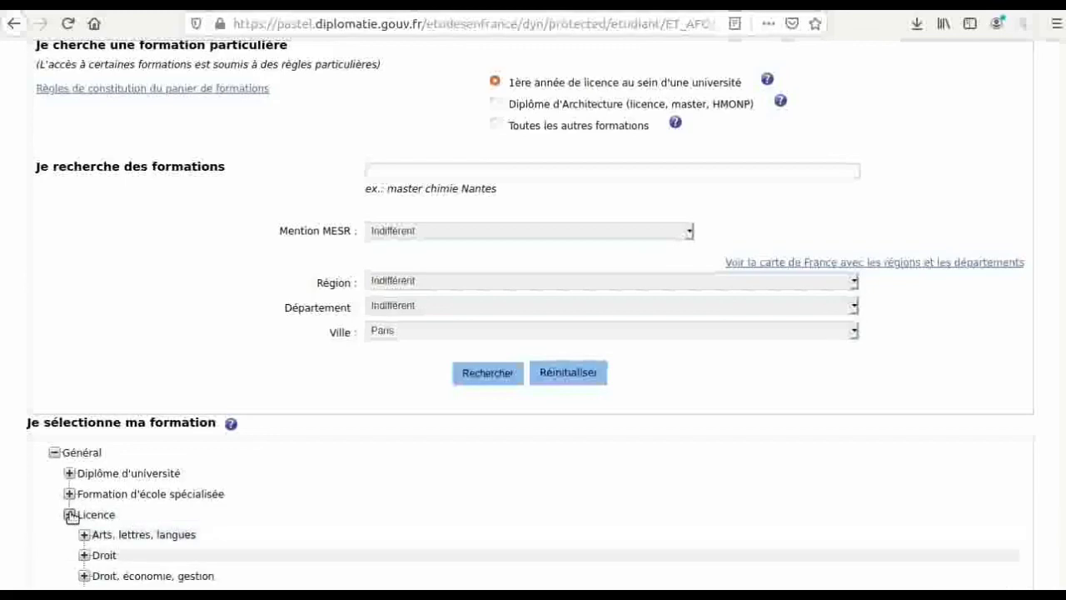
scroll(72, 516, down, 3)
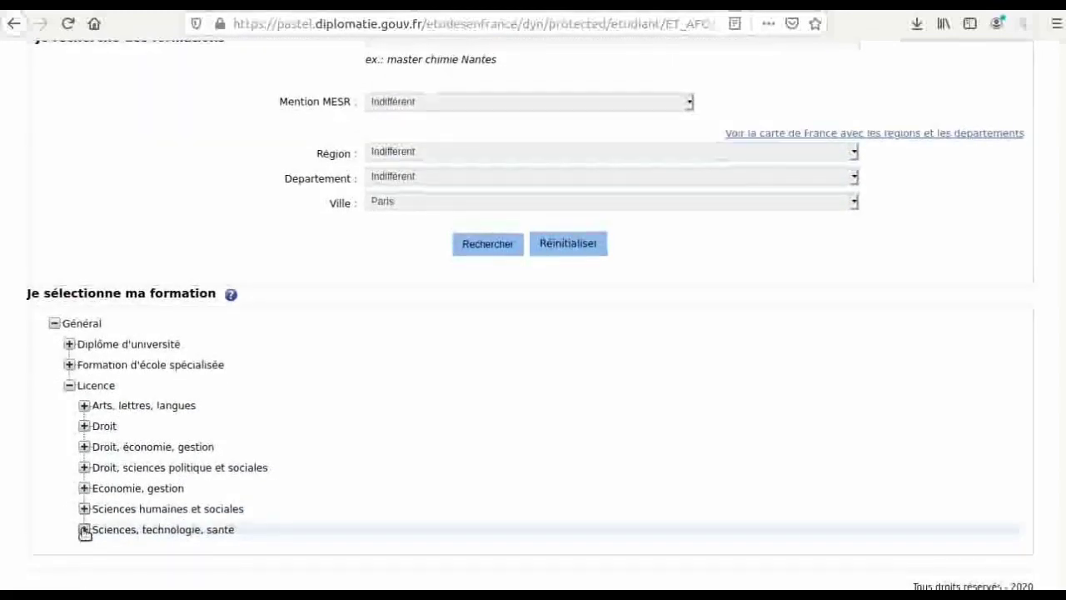
click(84, 531)
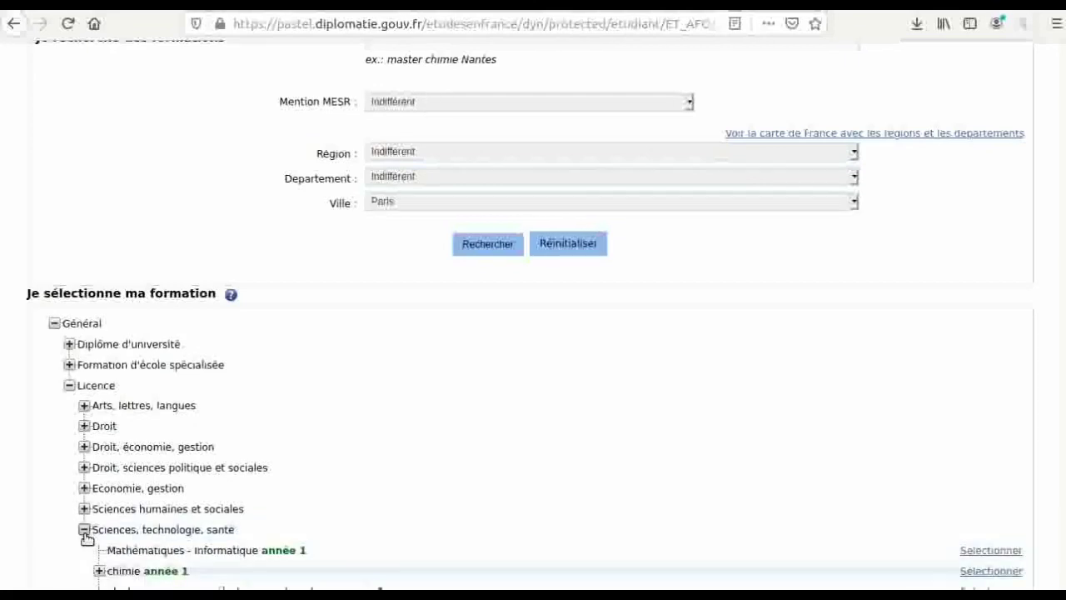
scroll(88, 539, down, 1)
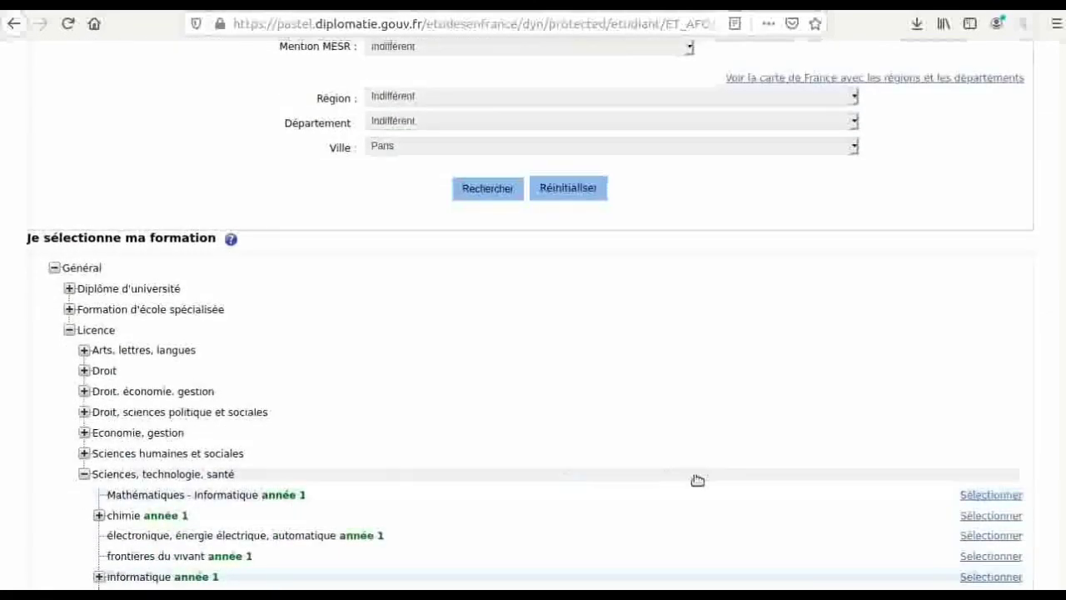
click(976, 495)
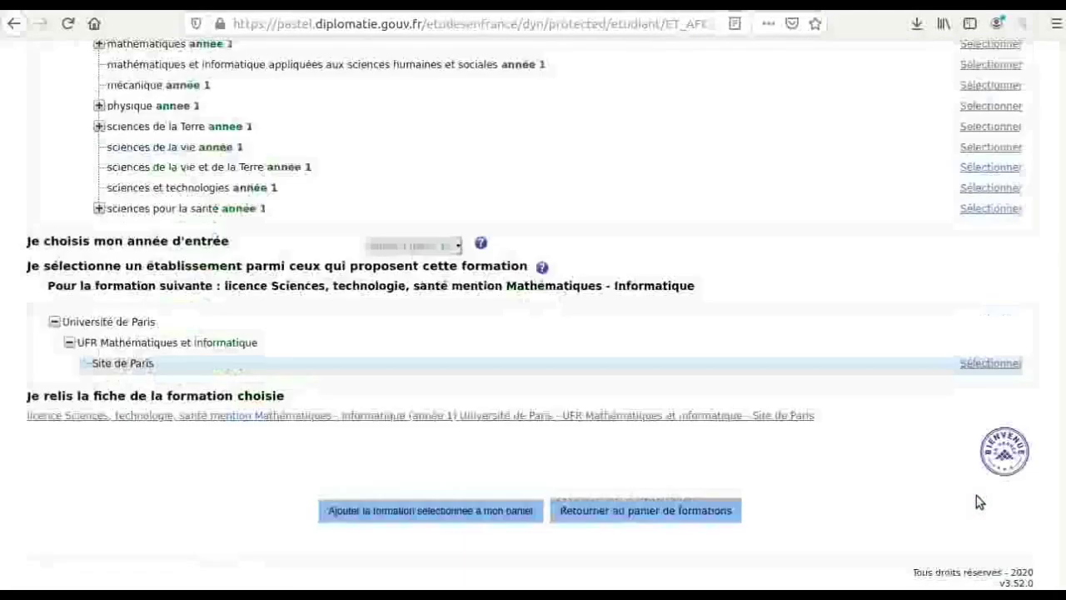
click(494, 513)
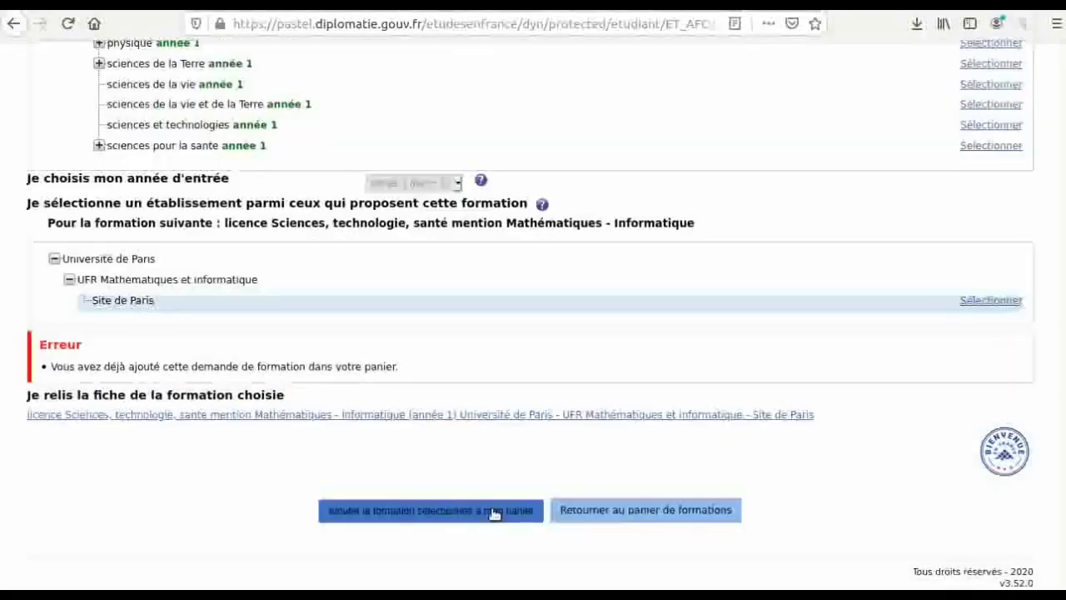
- Open the basket, which shows one formation flagged incomplete for missing motivation
scroll(729, 447, up, 15)
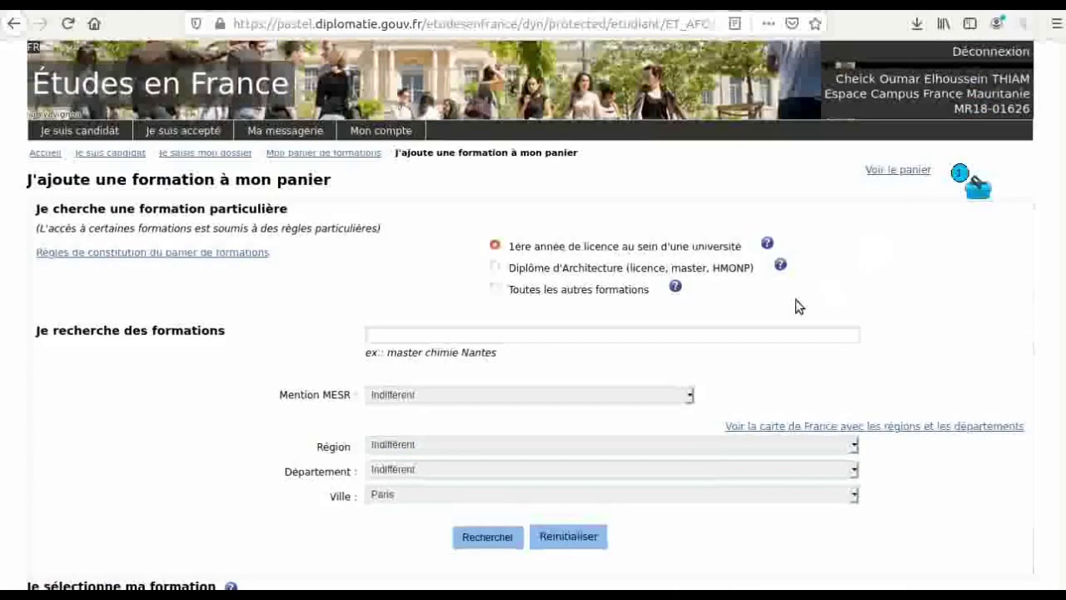
scroll(795, 305, down, 10)
scroll(795, 301, down, 3)
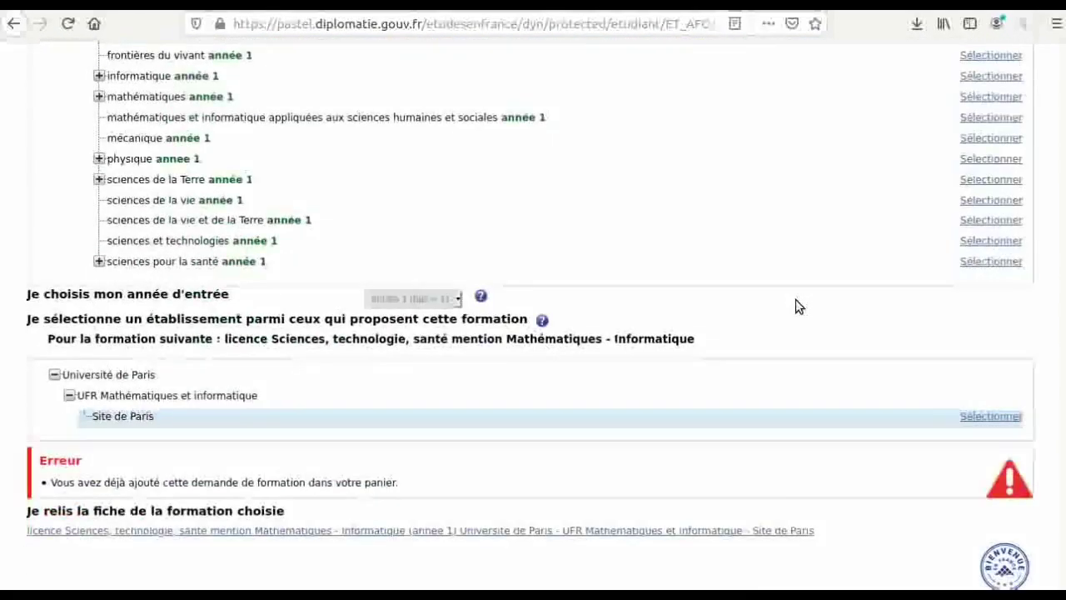
scroll(795, 305, down, 1)
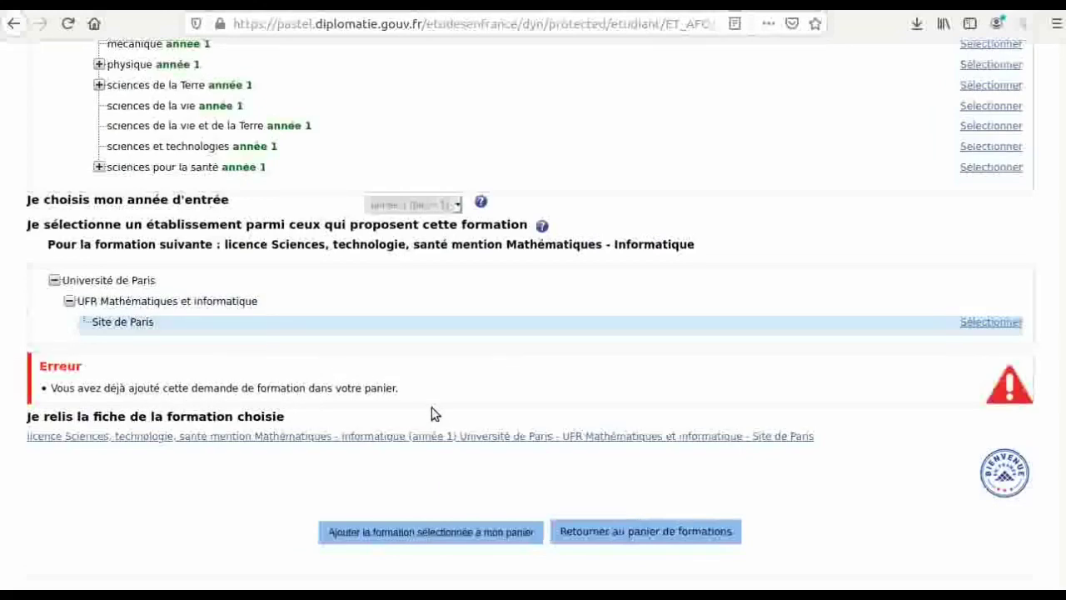
scroll(433, 414, up, 10)
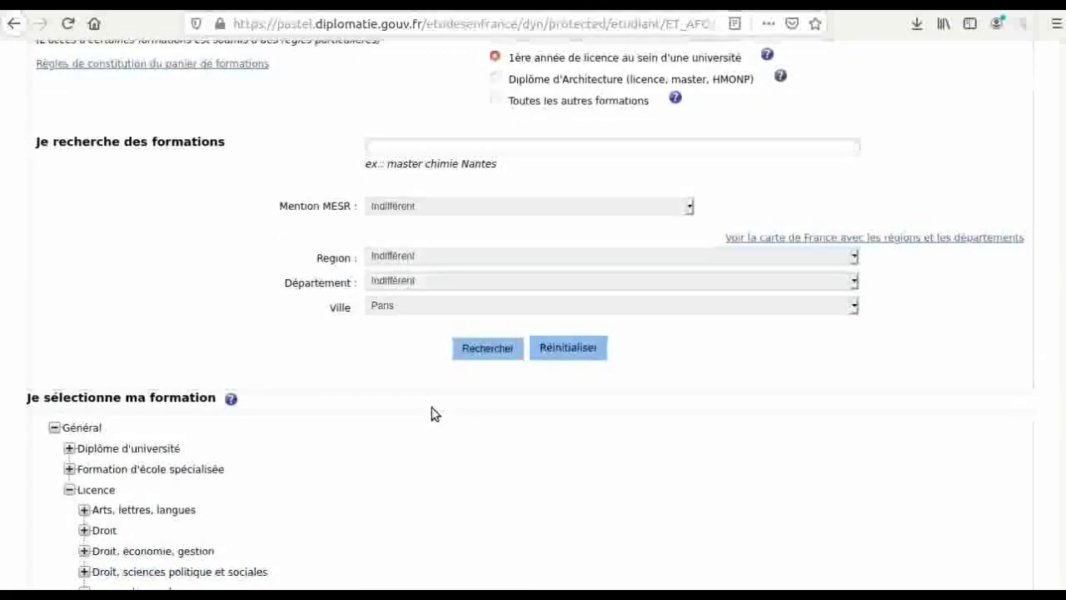
scroll(431, 412, up, 5)
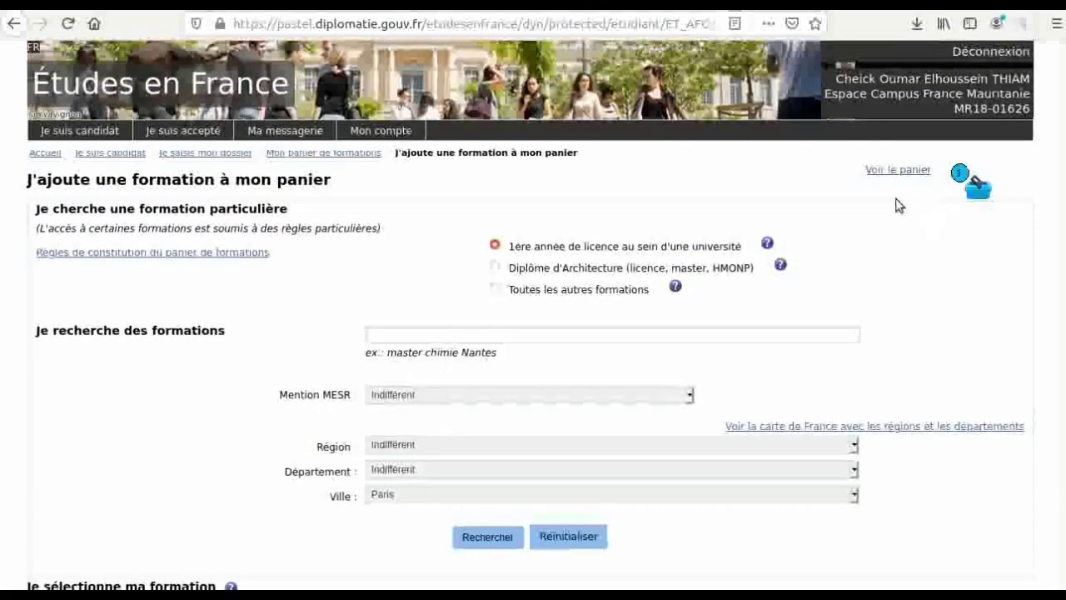
click(896, 170)
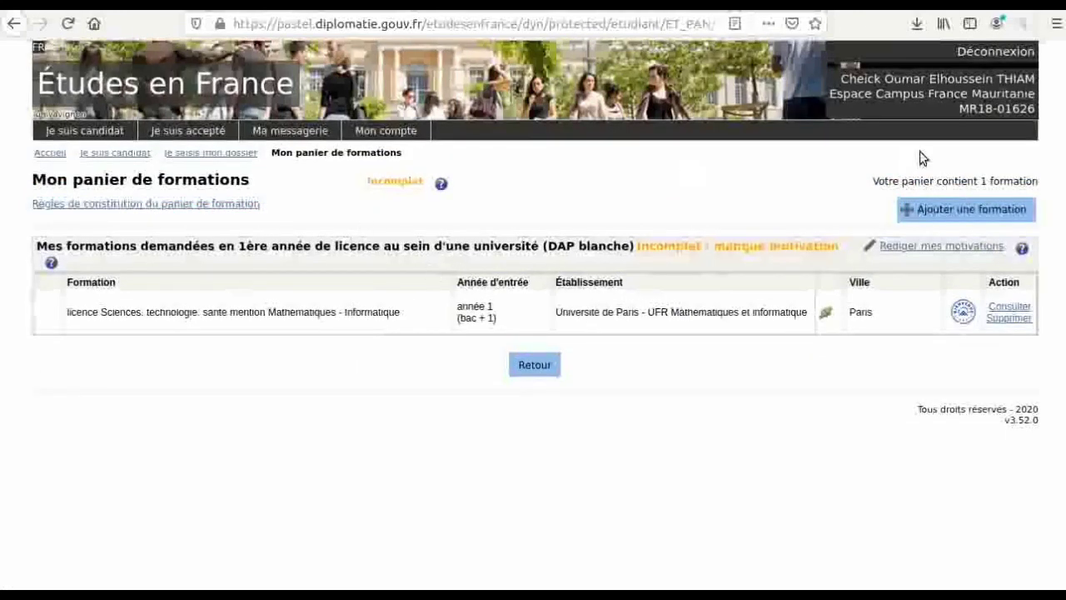
- Search first-year university licences with the Ville filter set to Caen
click(959, 207)
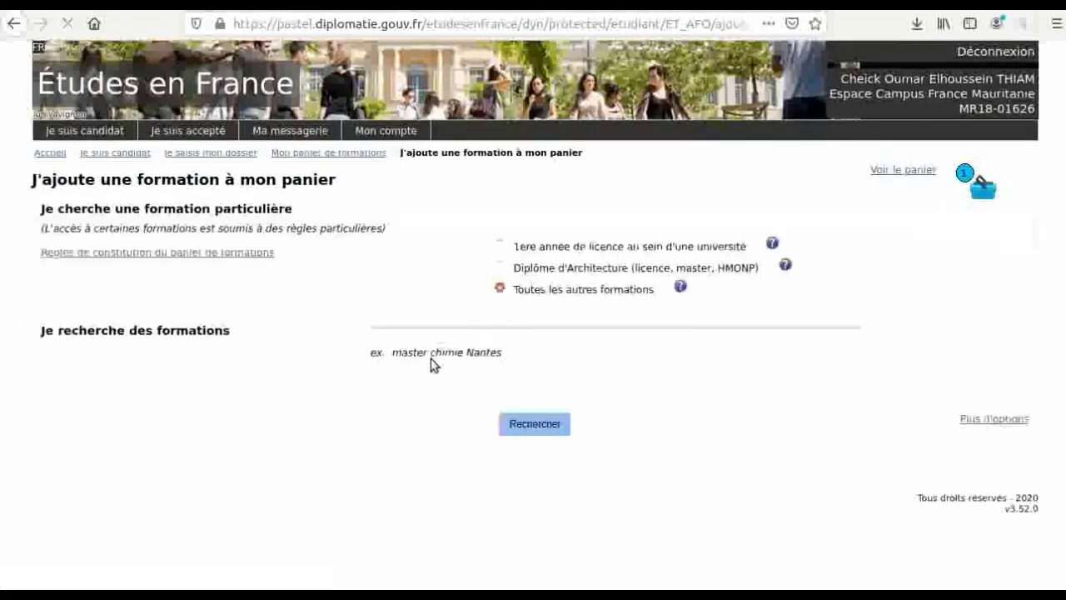
click(500, 246)
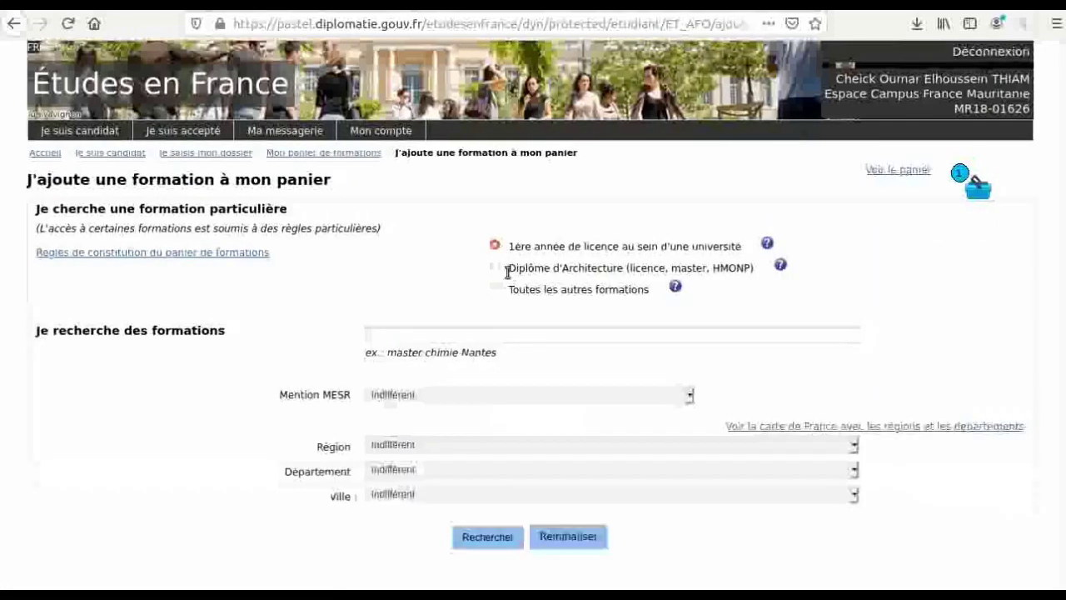
click(403, 497)
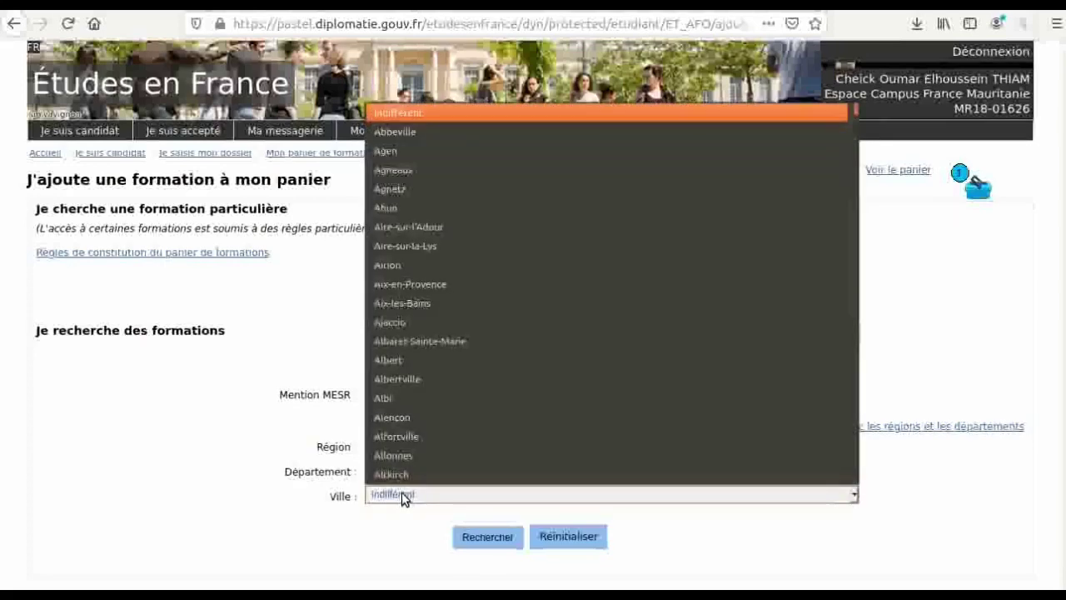
text(caen)
key(Down)
key(Down)
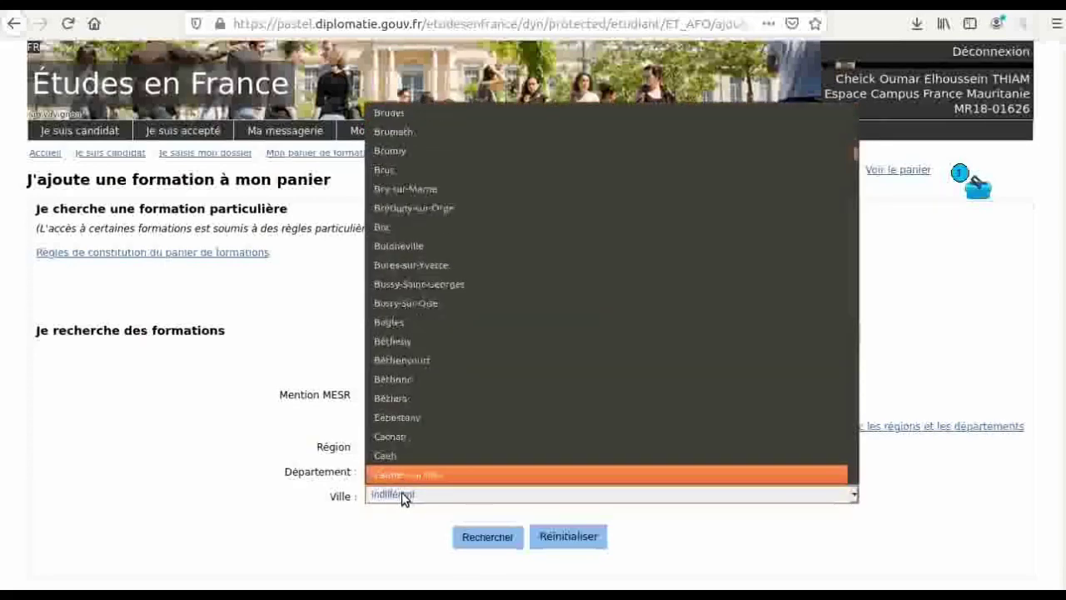
key(Up)
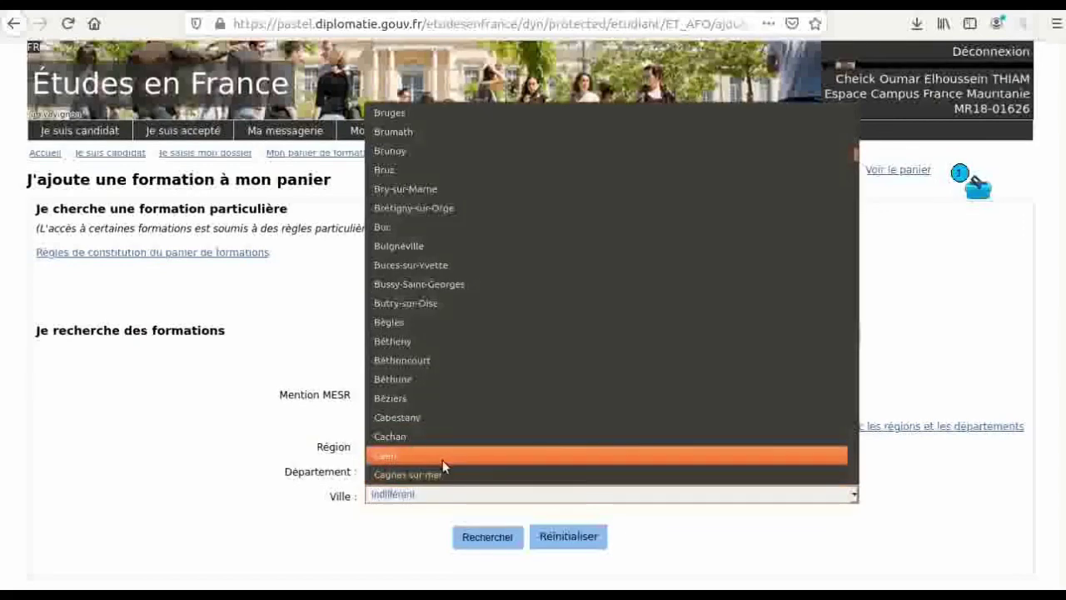
click(445, 457)
click(481, 542)
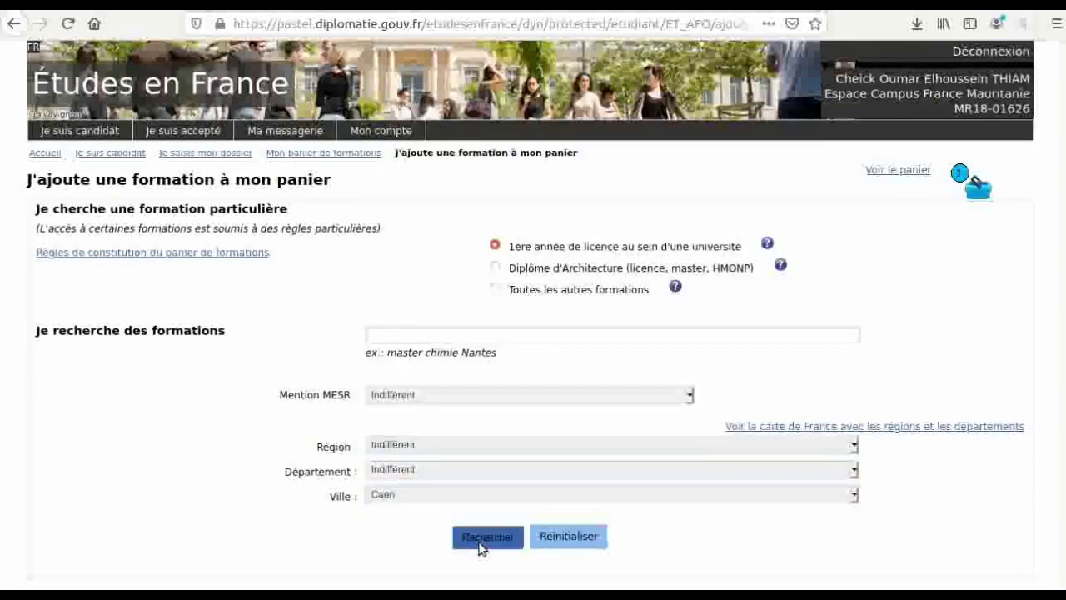
- Select the Caen licence in mathématiques et informatique appliquées aux sciences humaines et sociales and add it
scroll(479, 547, down, 3)
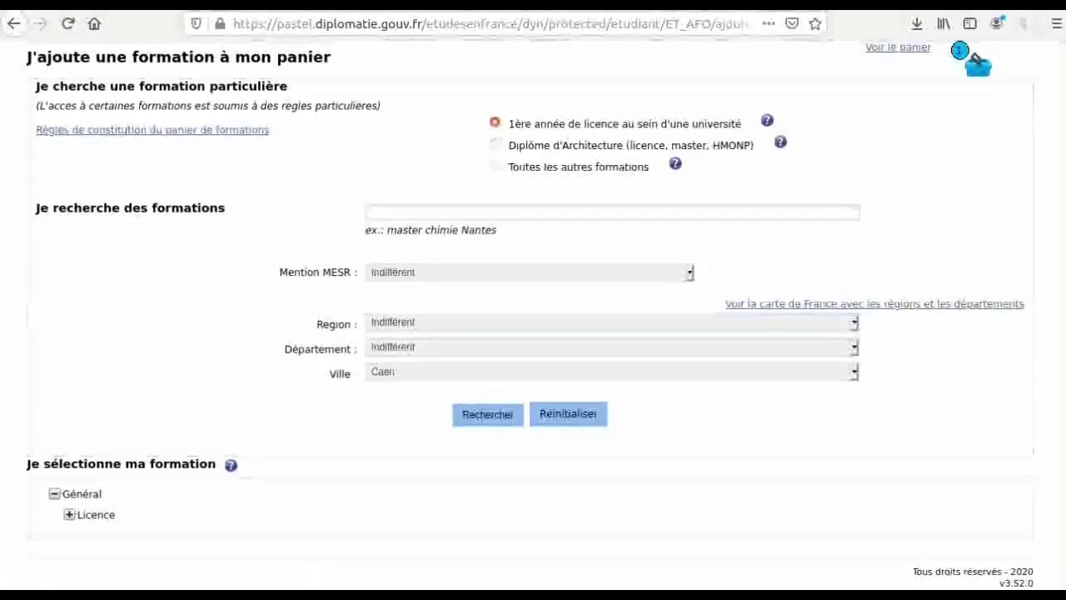
click(69, 517)
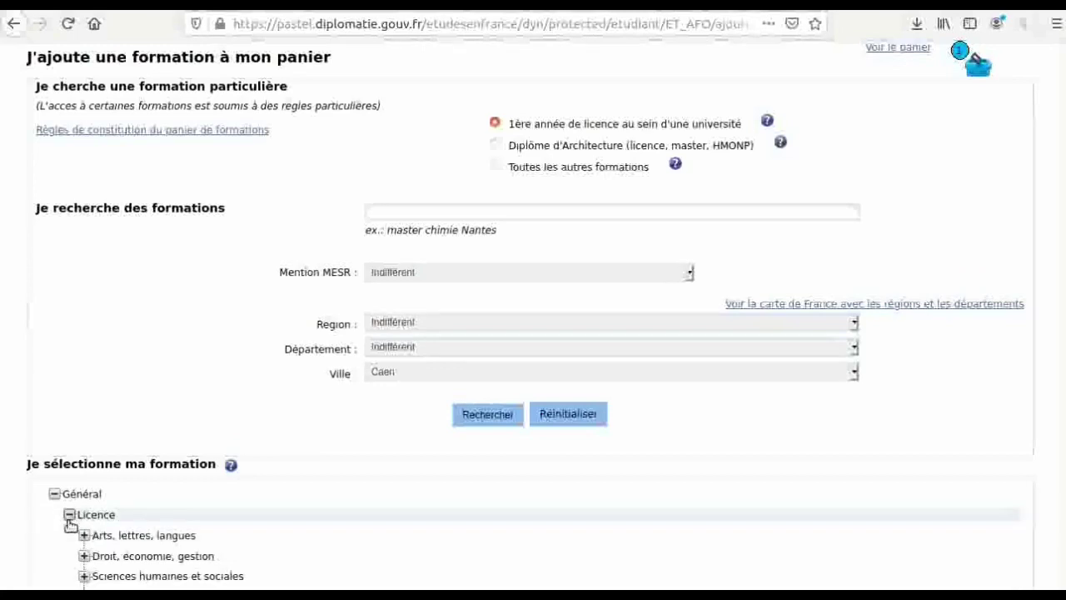
scroll(70, 524, down, 2)
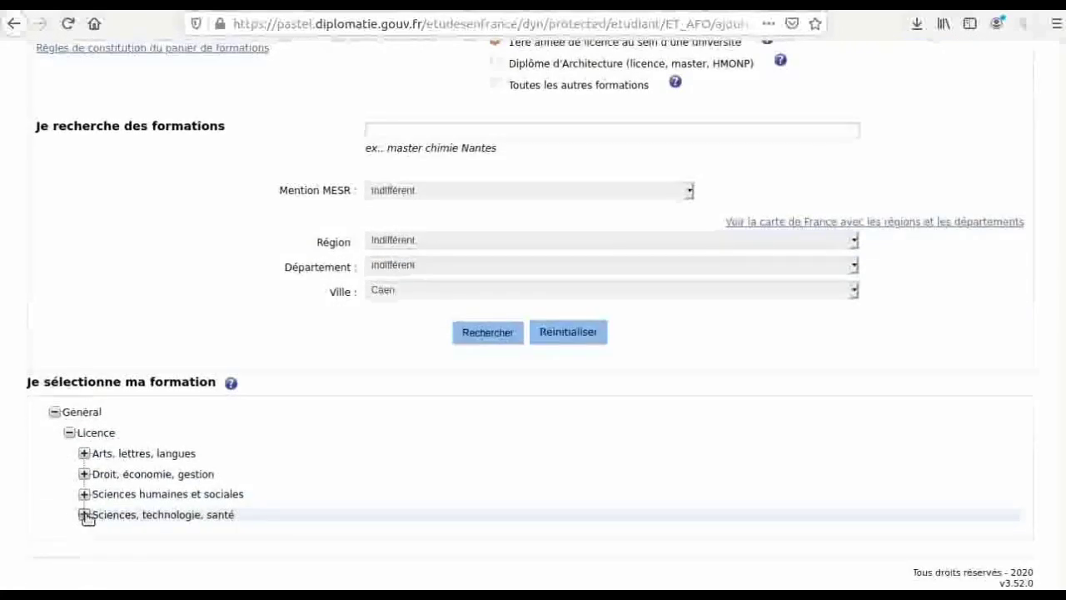
click(85, 515)
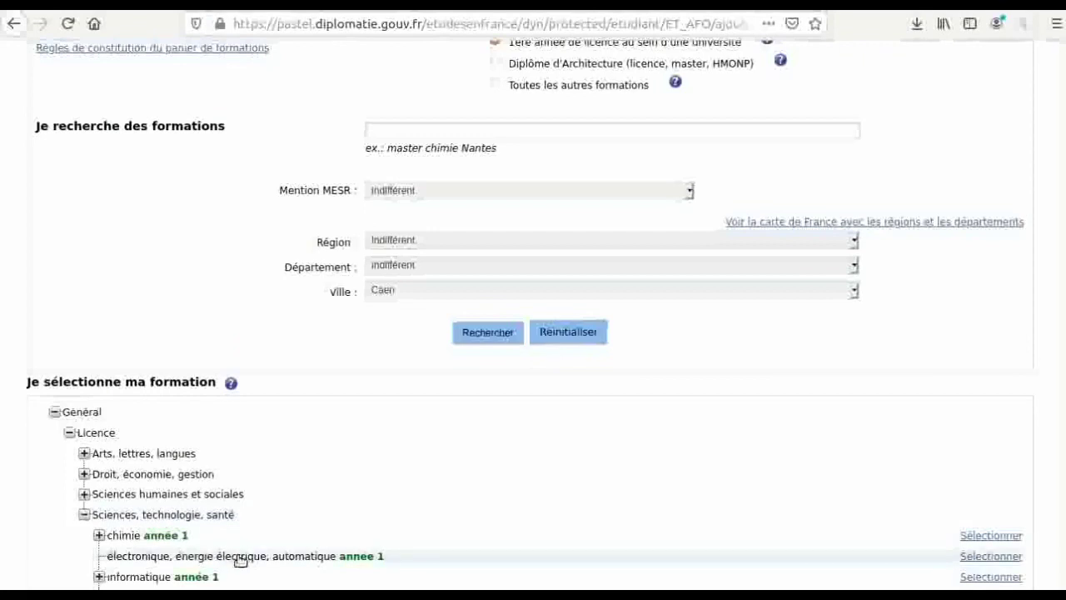
scroll(238, 558, down, 1)
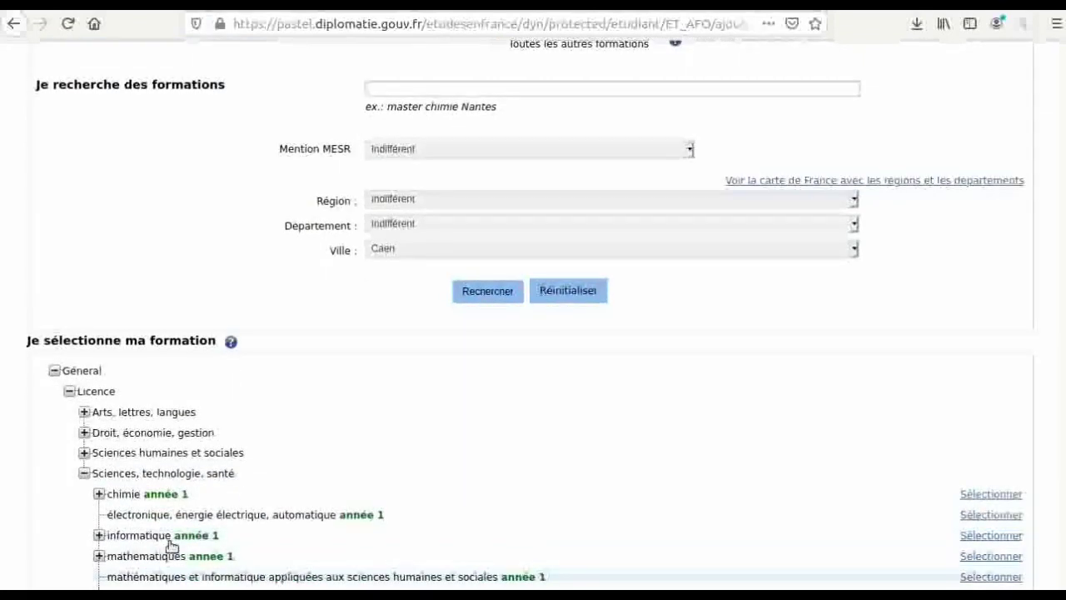
click(99, 535)
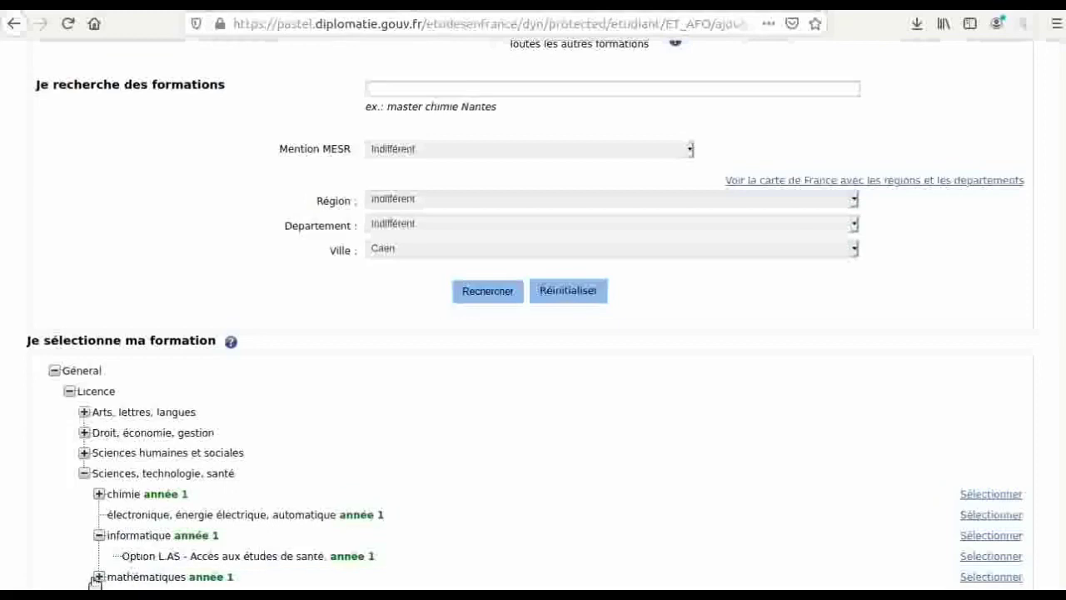
scroll(99, 577, down, 2)
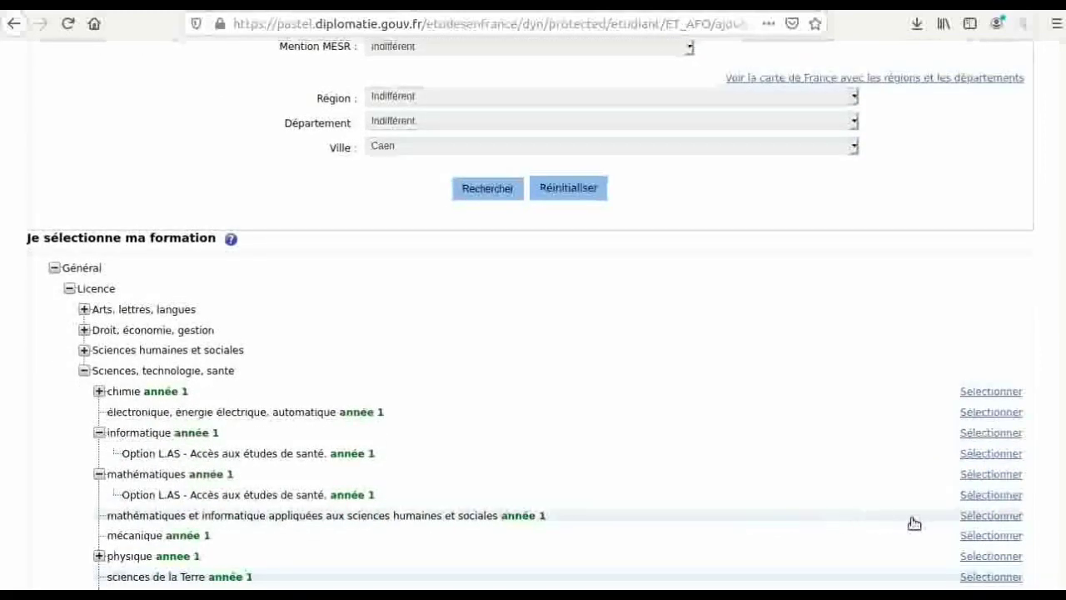
click(990, 516)
scroll(984, 516, down, 6)
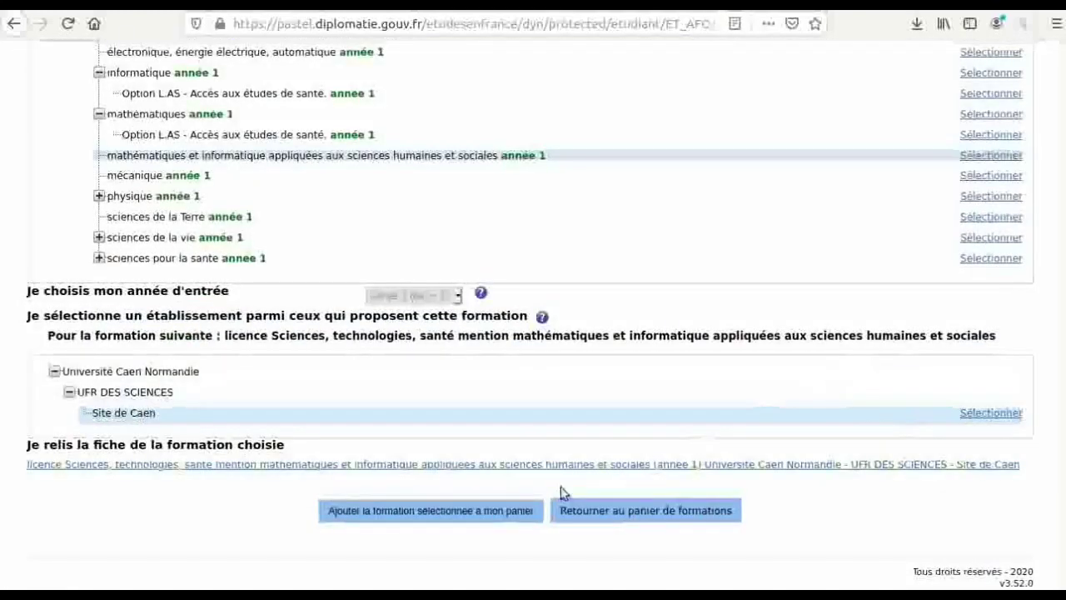
click(472, 507)
scroll(472, 506, up, 2)
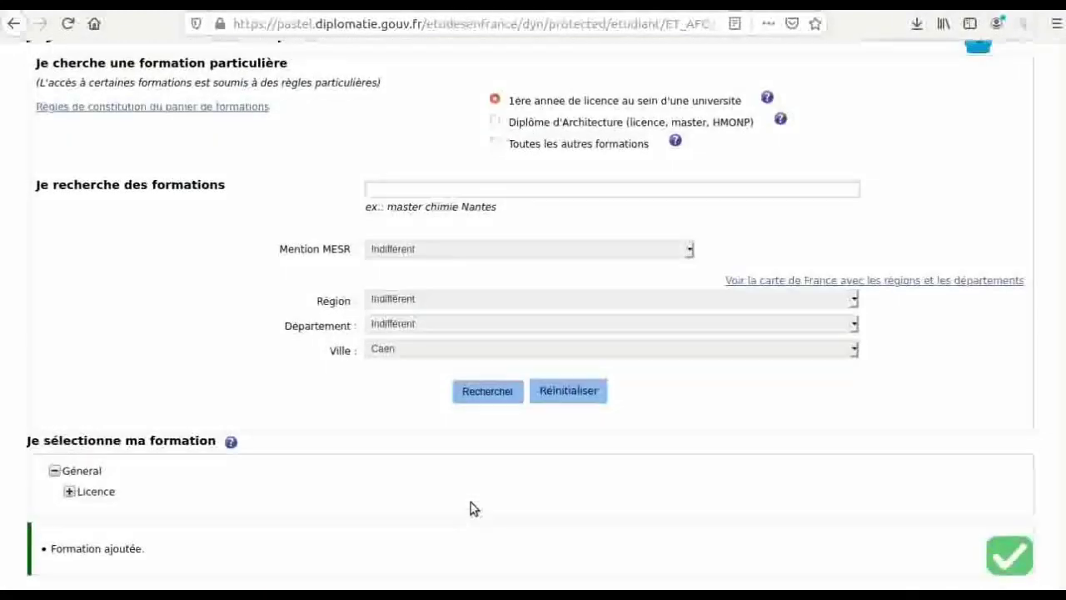
scroll(472, 507, up, 2)
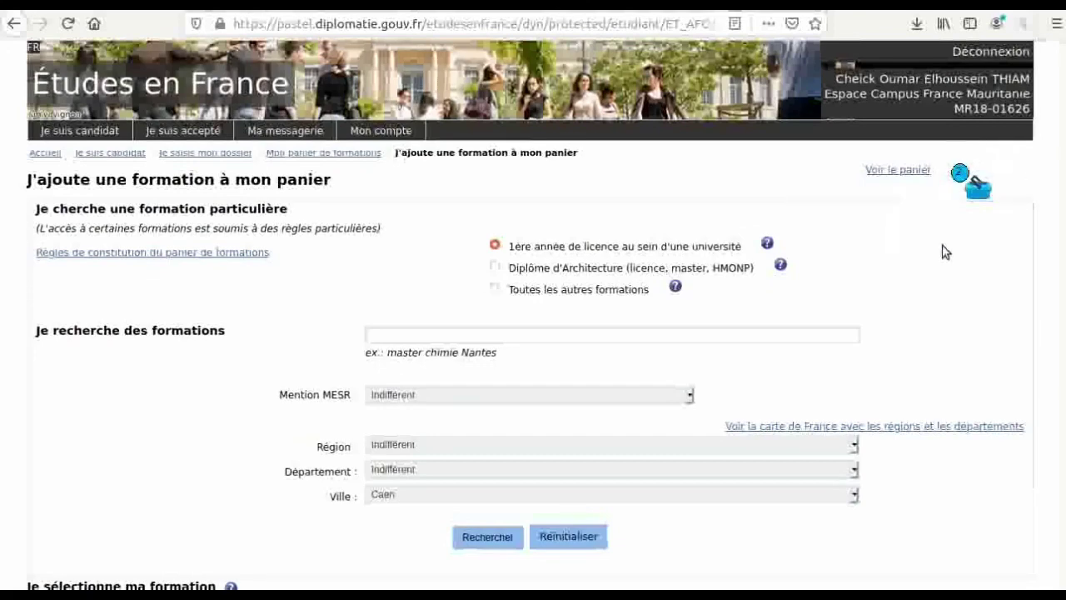
- Pick a town near the top of the list and search, which returns no formations for Brétigny-sur-Orge
click(443, 498)
click(444, 498)
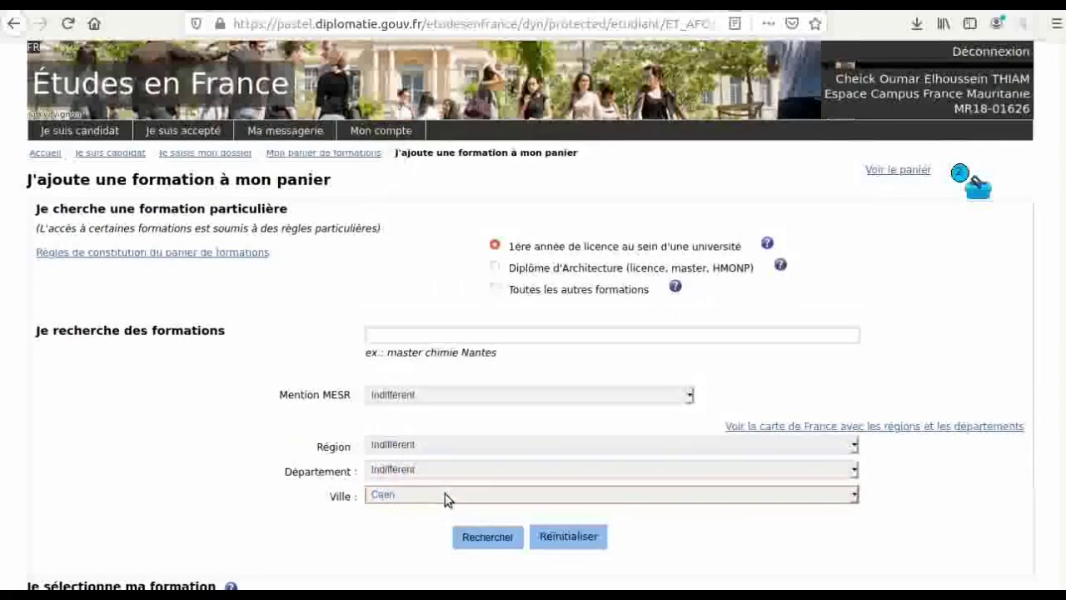
double_click(444, 498)
click(444, 498)
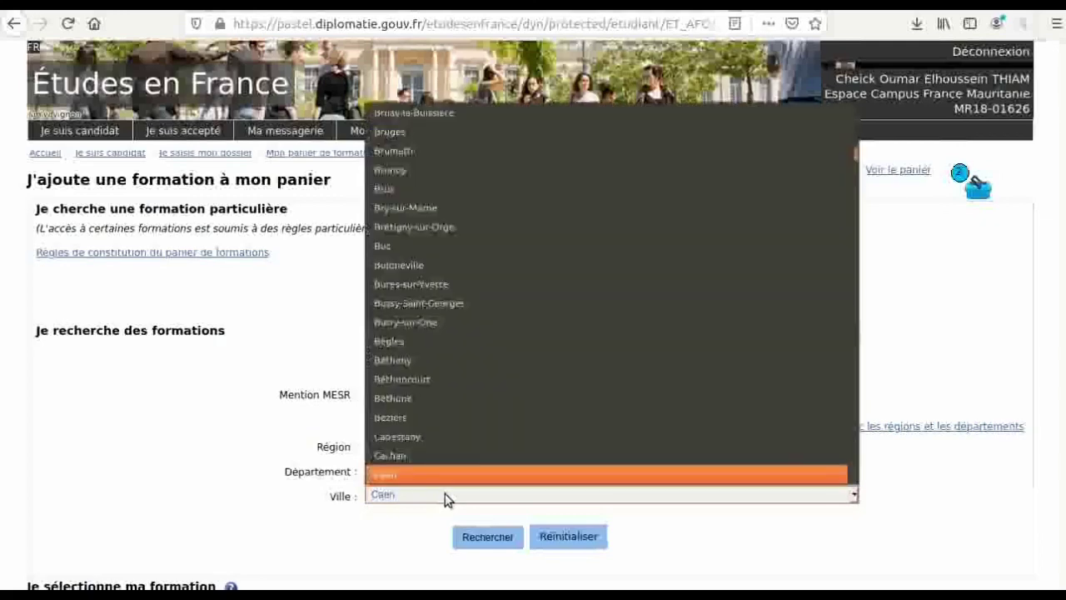
key(Up)
key(Up)
key(Up)
key(Up)
key(Up)
key(Up)
key(Up)
key(Up)
key(Up)
key(Up)
key(Up)
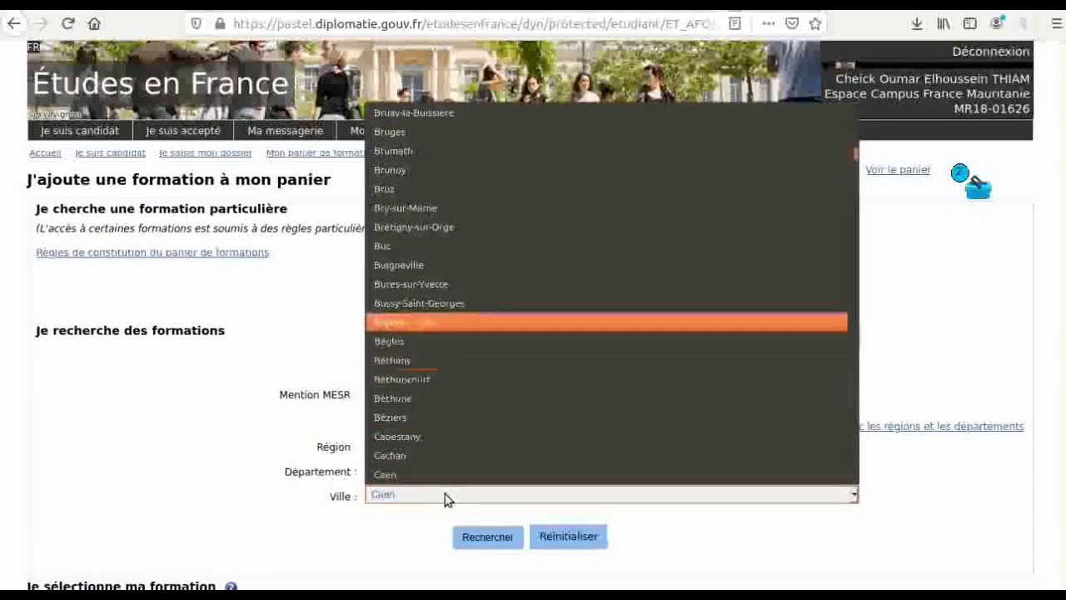
key(Up)
key(Up)
key(Up)
key(Up)
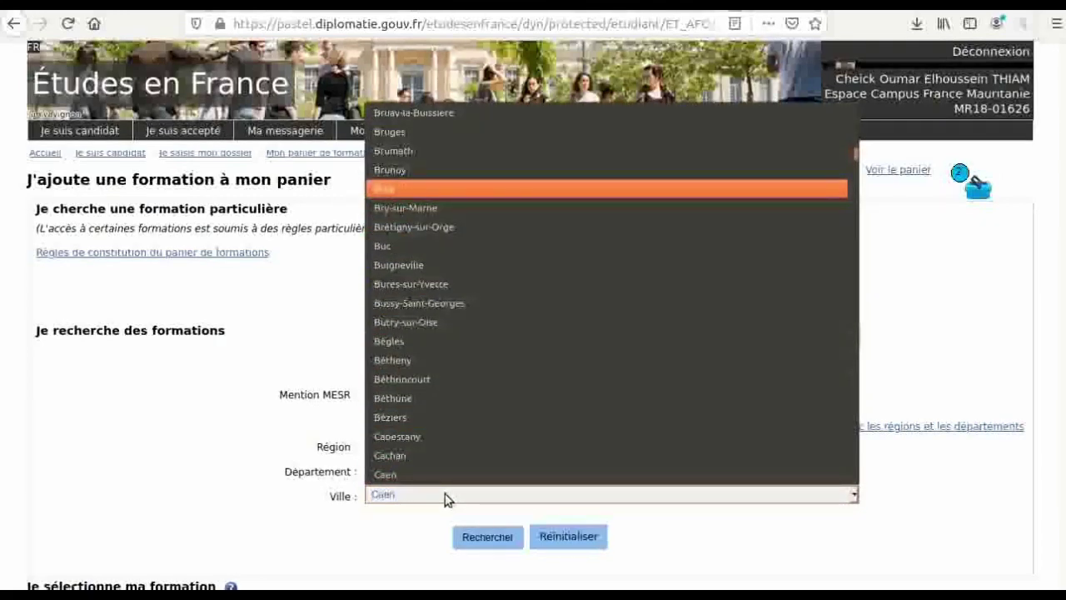
click(437, 193)
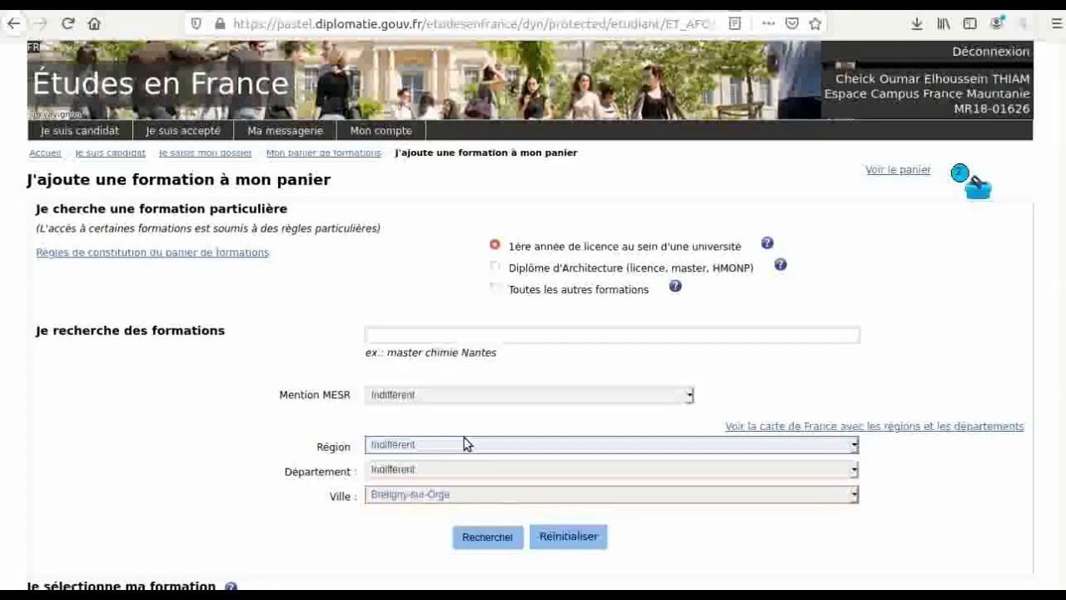
click(474, 538)
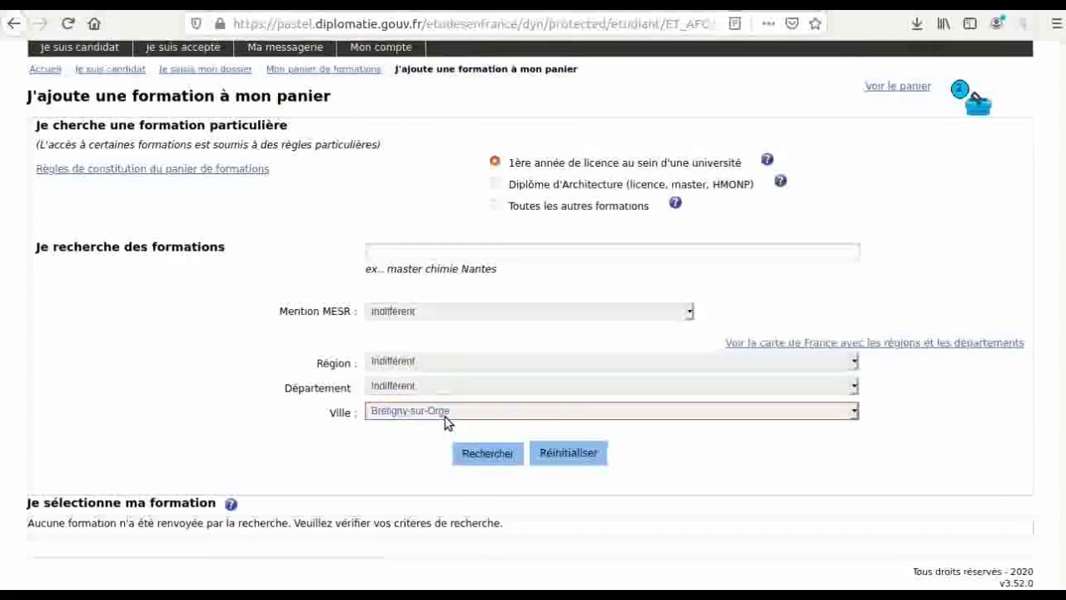
- Change the town to Toulouse and run the formation search
click(445, 412)
key(Down)
key(Down)
key(Down)
key(Down)
key(Down)
key(Down)
key(Down)
key(Down)
key(Down)
key(Down)
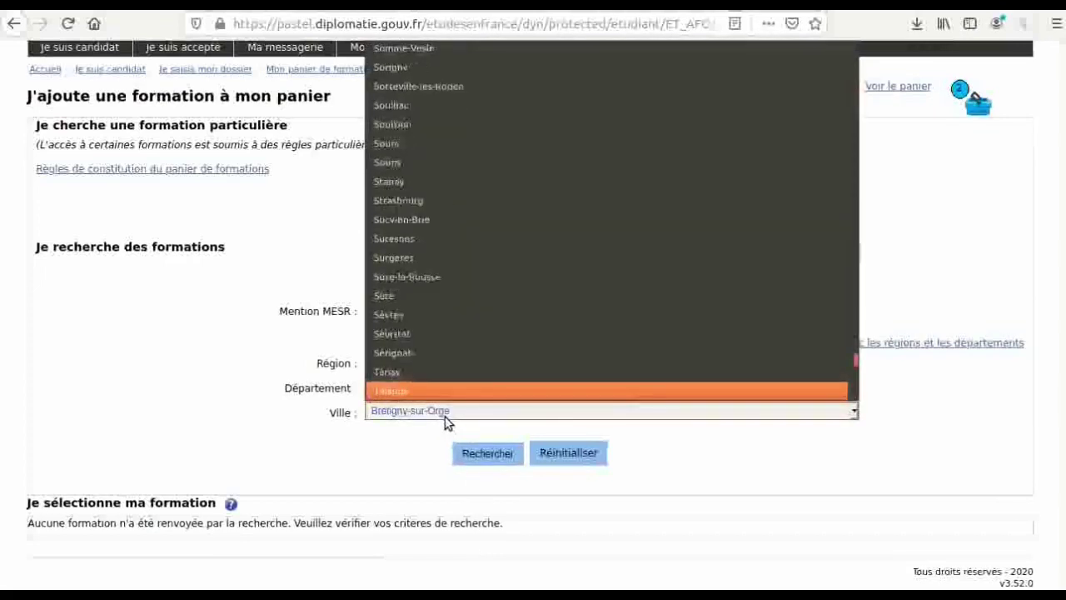
key(Down)
key(Down)
key(Down)
key(Down)
key(Down)
key(Down)
key(Down)
key(Down)
key(Down)
key(Down)
key(Down)
key(Down)
key(Down)
key(Down)
key(Down)
key(Down)
key(Down)
key(Down)
key(Down)
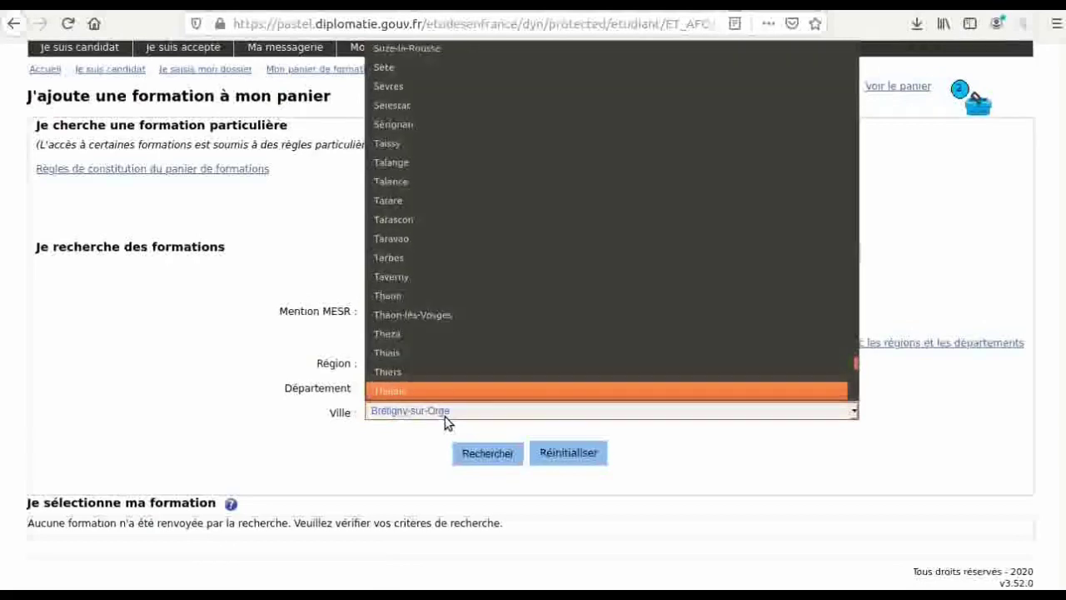
key(Up)
key(Up)
key(Up)
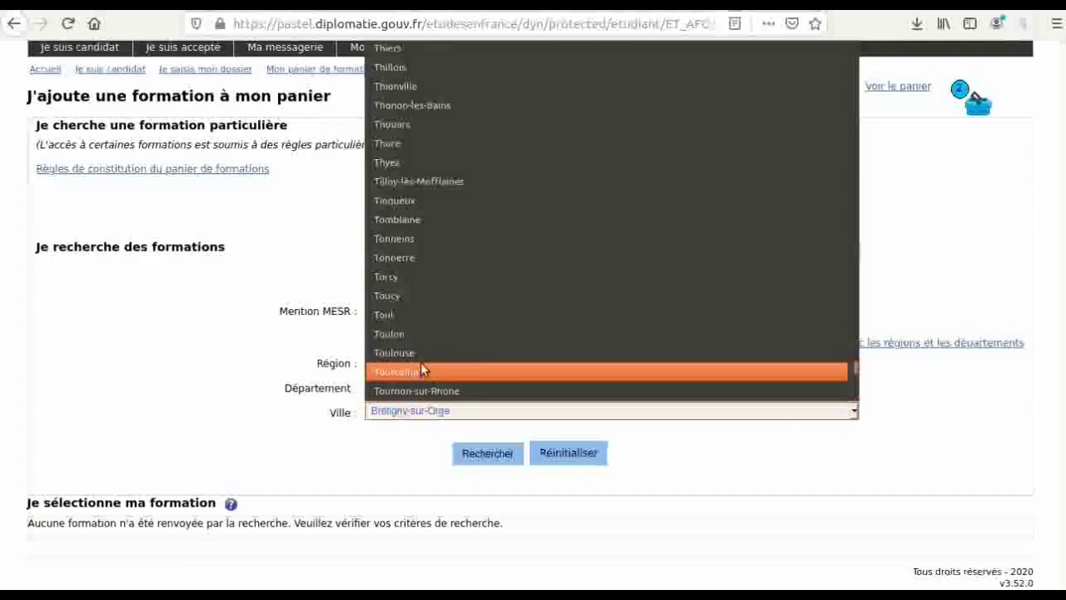
click(453, 353)
click(484, 453)
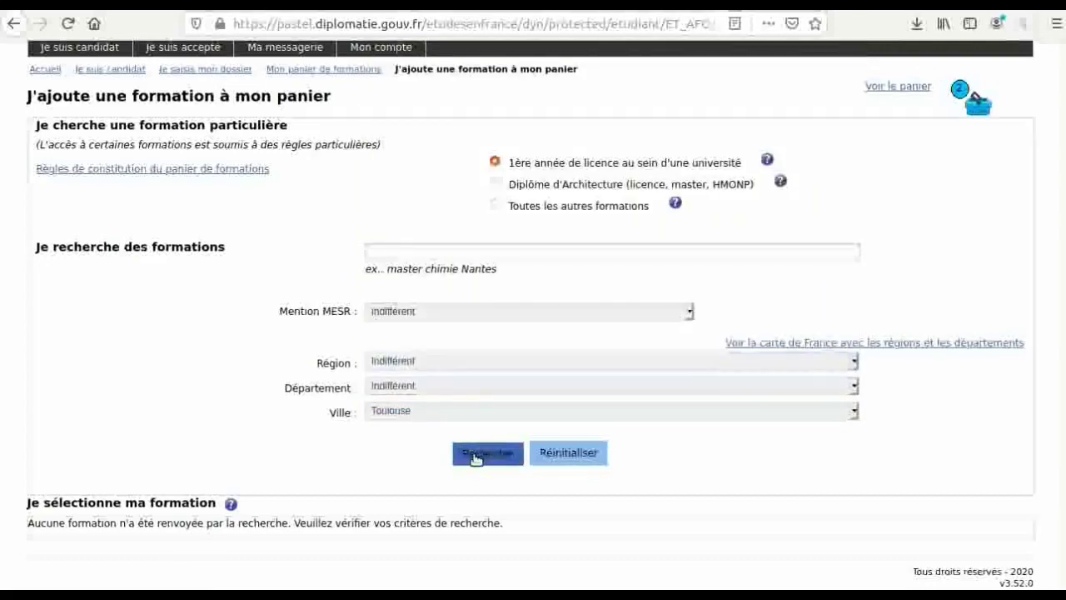
- Select the Toulouse III applied maths and informatique licence, year 1, and add it to the basket
scroll(477, 459, down, 1)
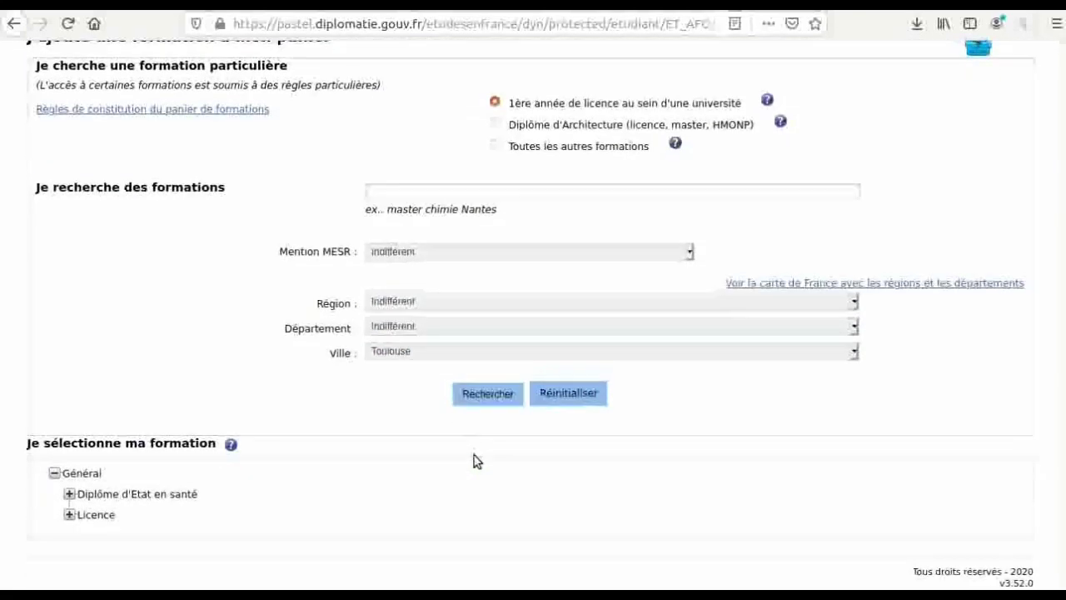
click(69, 515)
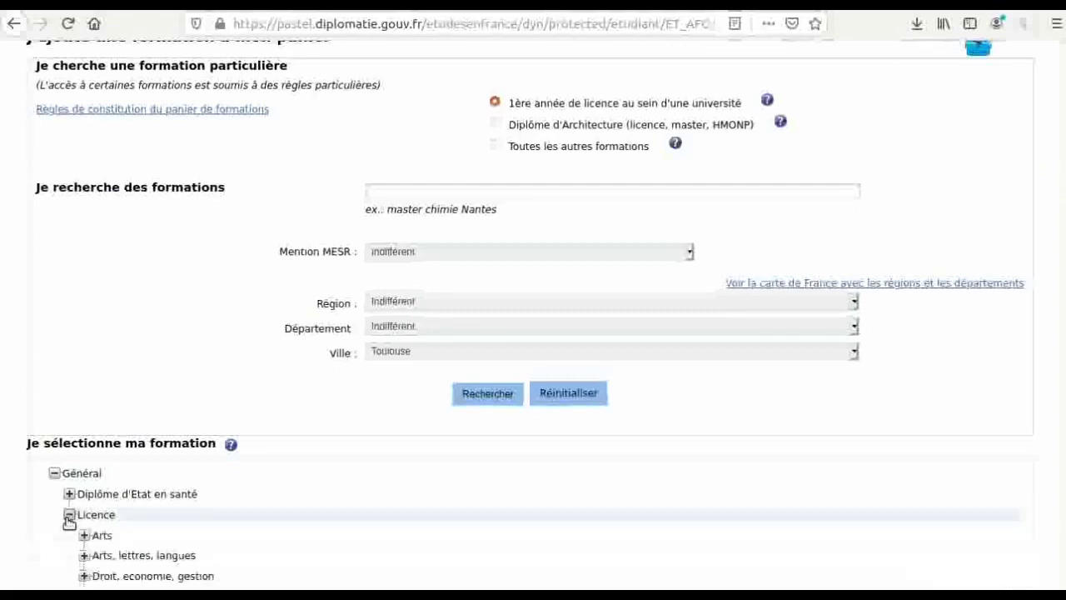
scroll(234, 585, down, 2)
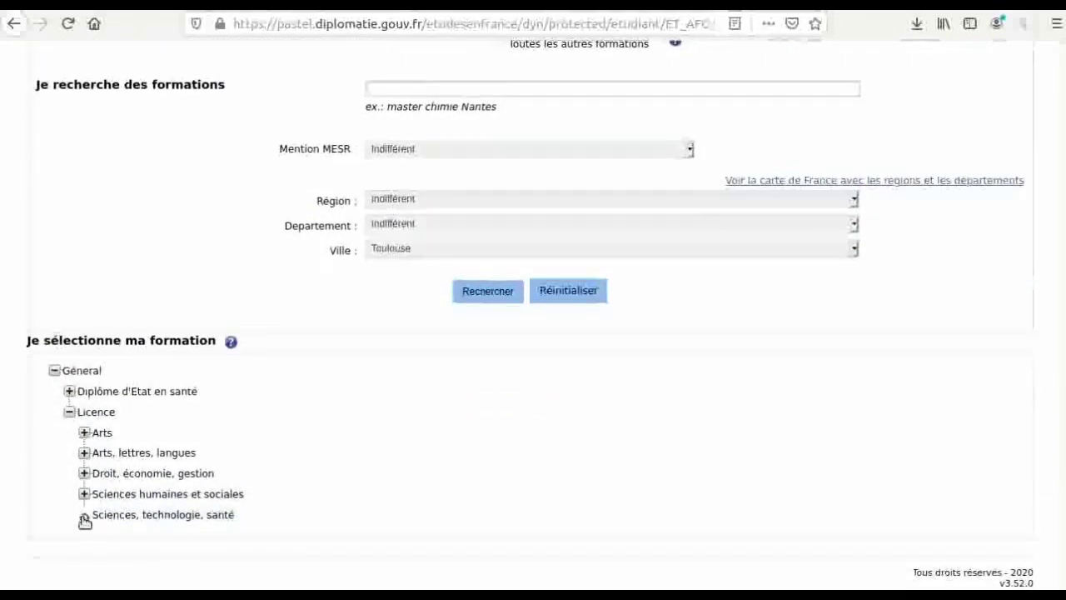
click(85, 515)
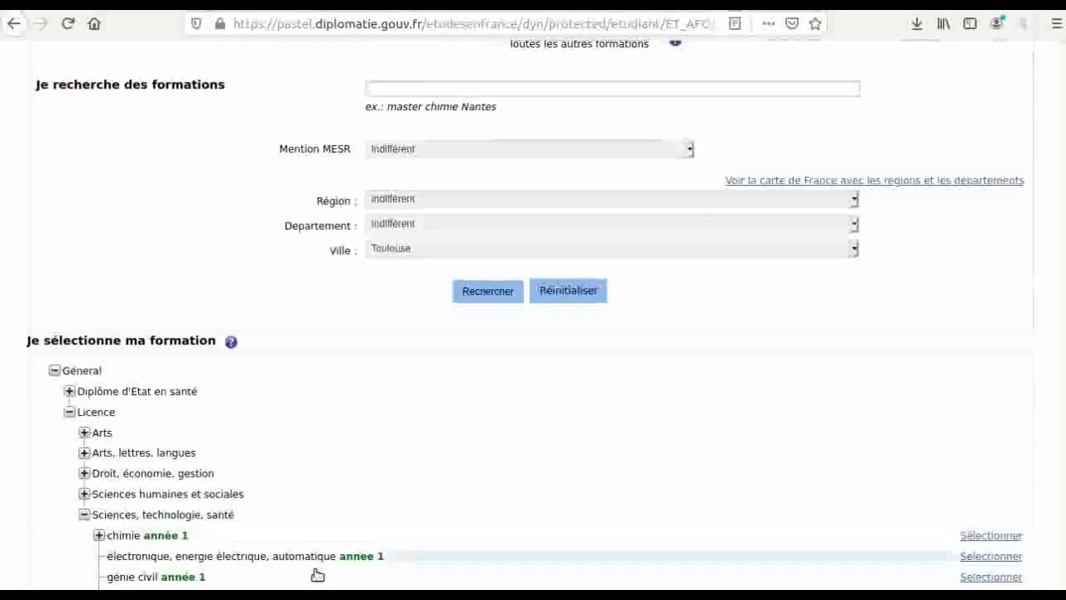
scroll(317, 574, down, 2)
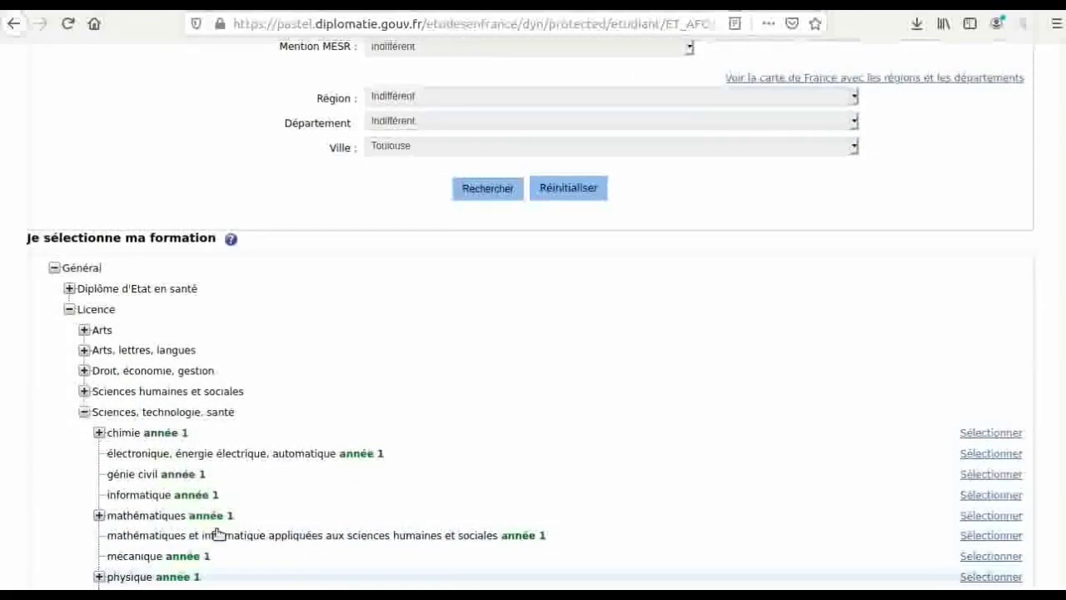
click(991, 536)
scroll(990, 540, down, 6)
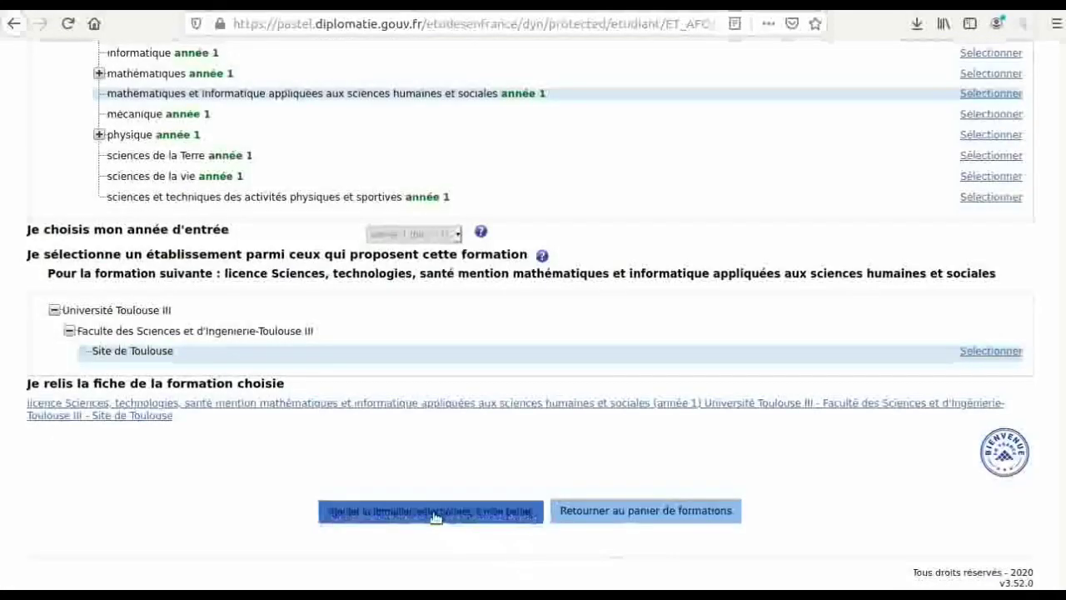
click(432, 514)
scroll(601, 523, up, 4)
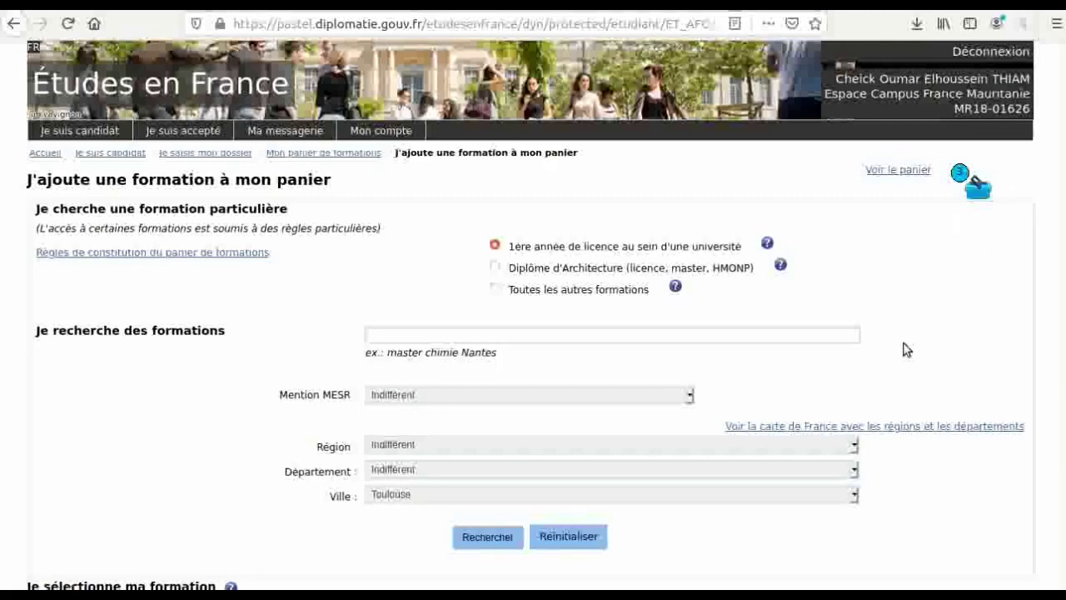
scroll(907, 350, down, 2)
scroll(907, 349, up, 2)
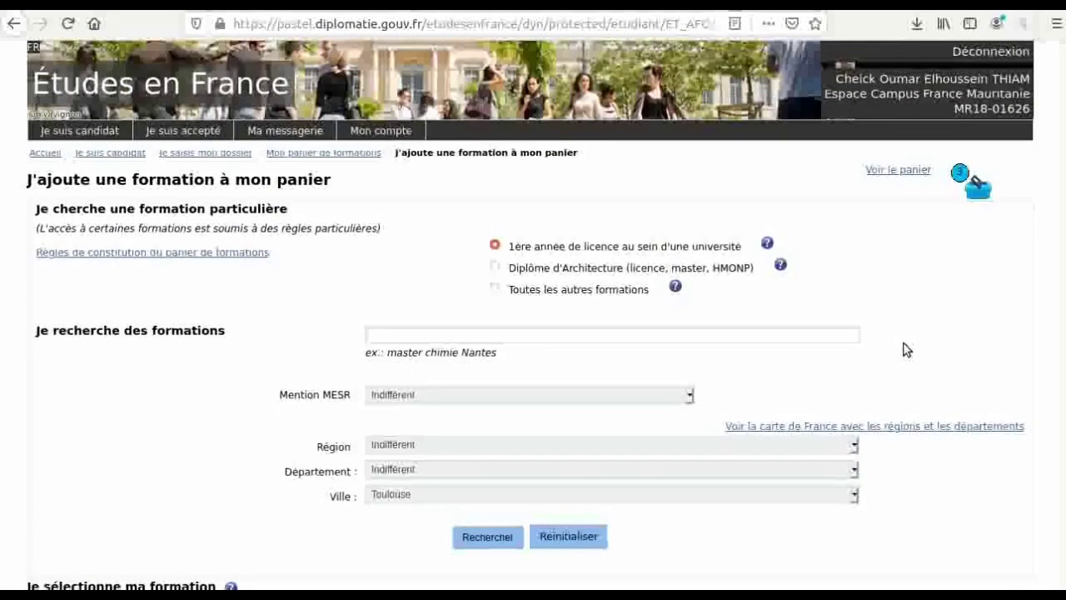
scroll(907, 350, down, 2)
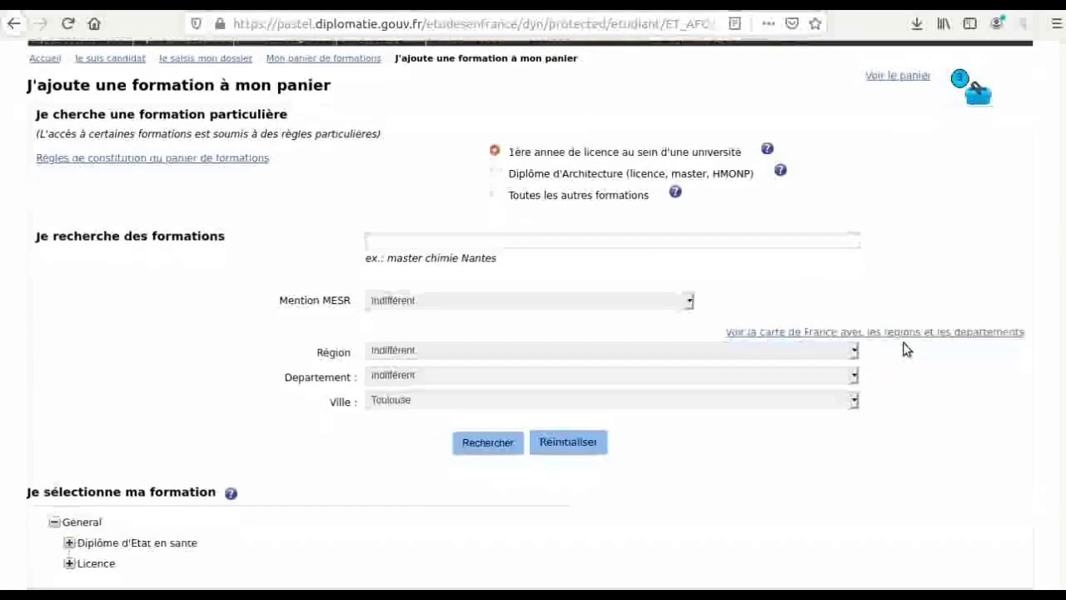
- Change the town to Toulon and run the formation search
click(471, 401)
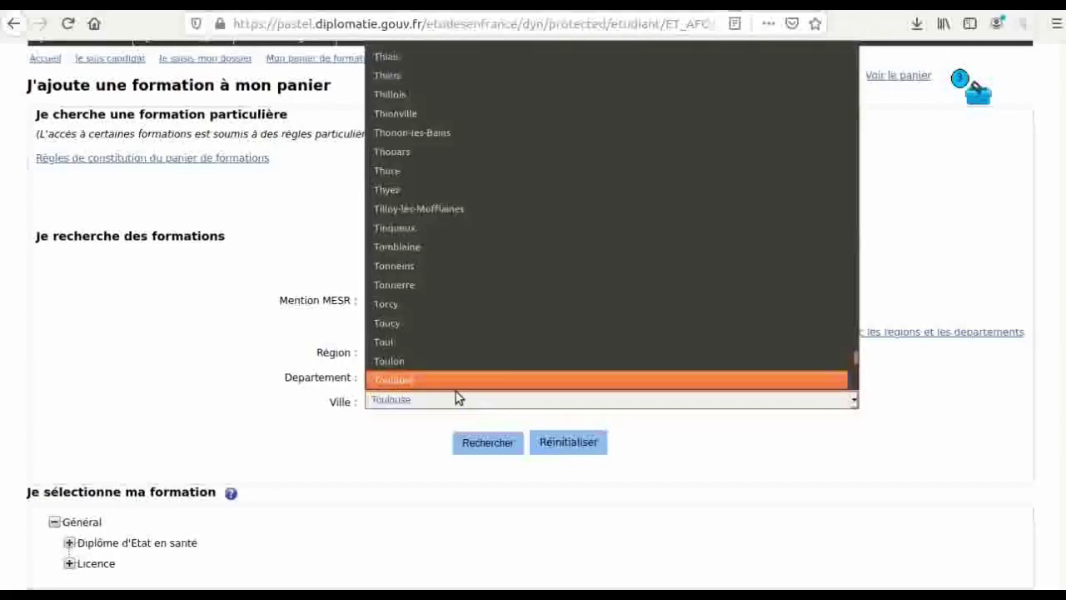
click(432, 358)
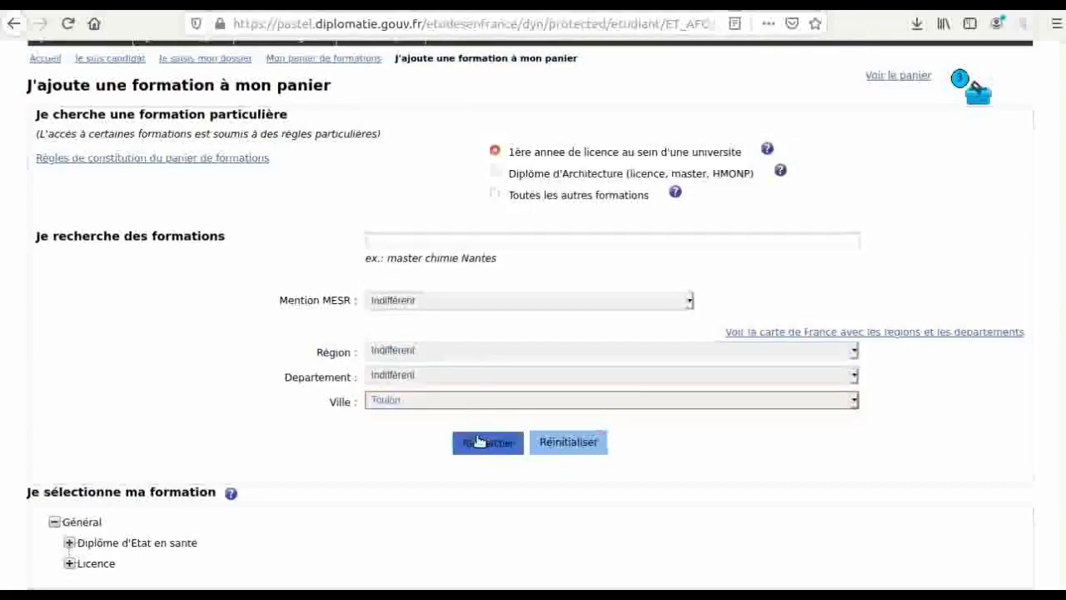
click(479, 441)
scroll(478, 442, down, 1)
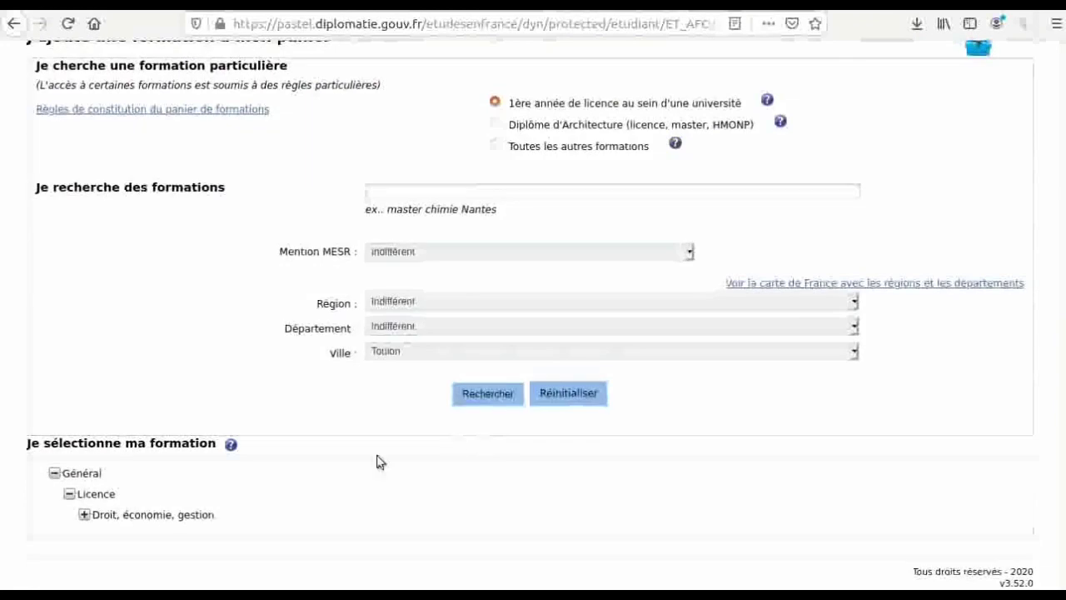
- Select the droit année 1 licence at Université de Toulon, Site de Toulon, and try adding it
click(84, 515)
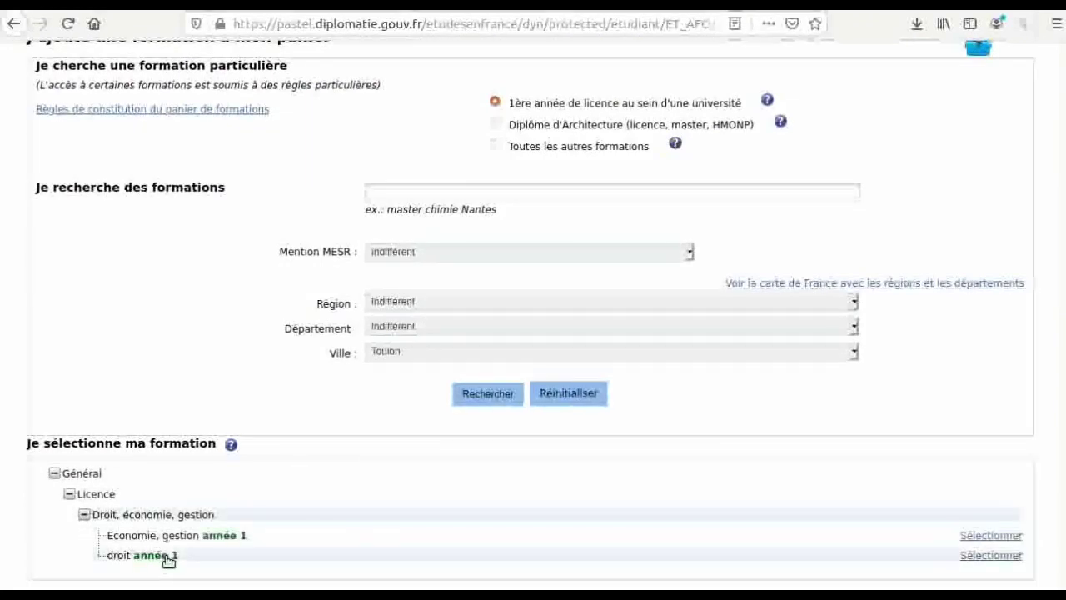
scroll(167, 561, down, 1)
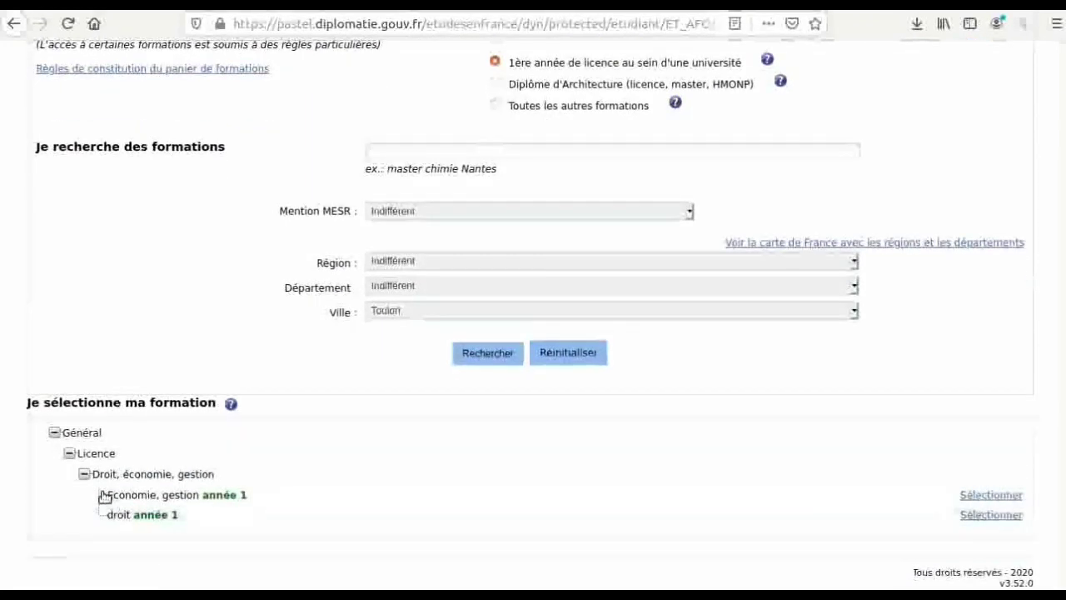
click(439, 316)
click(162, 509)
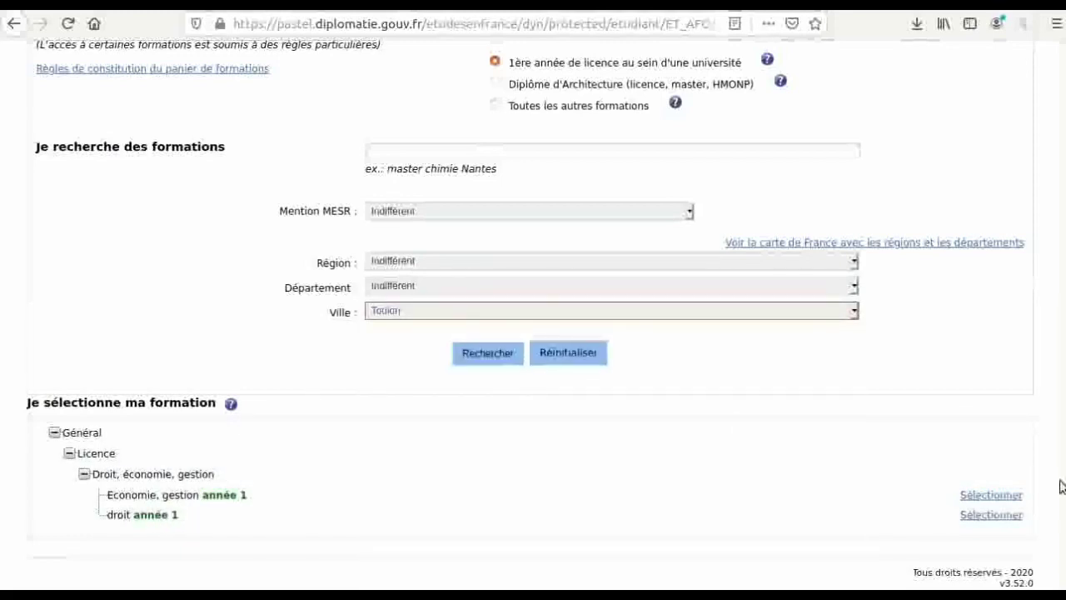
click(971, 514)
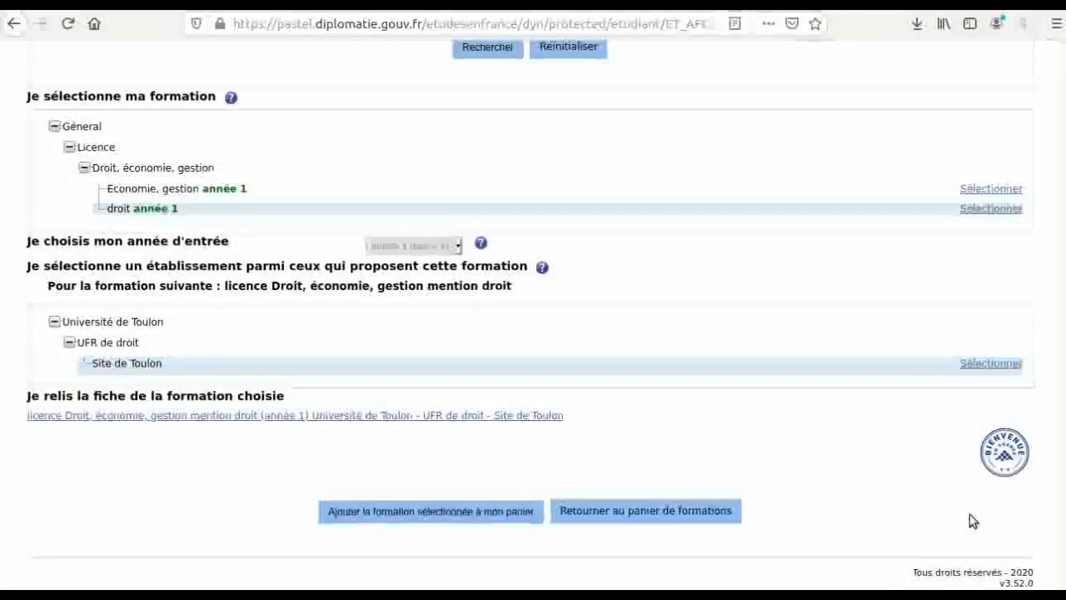
scroll(973, 520, up, 3)
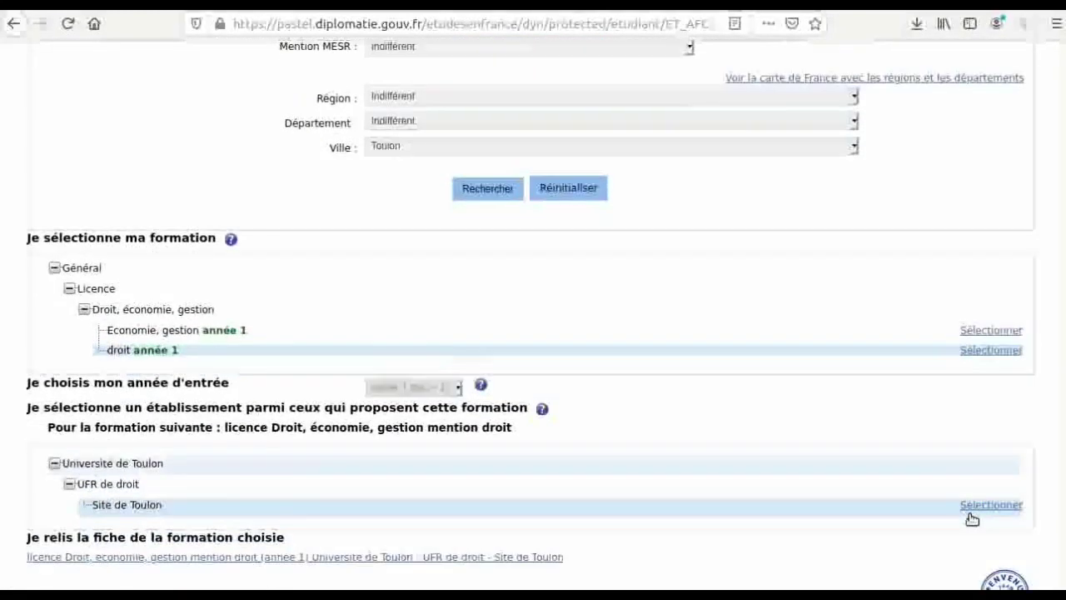
click(971, 515)
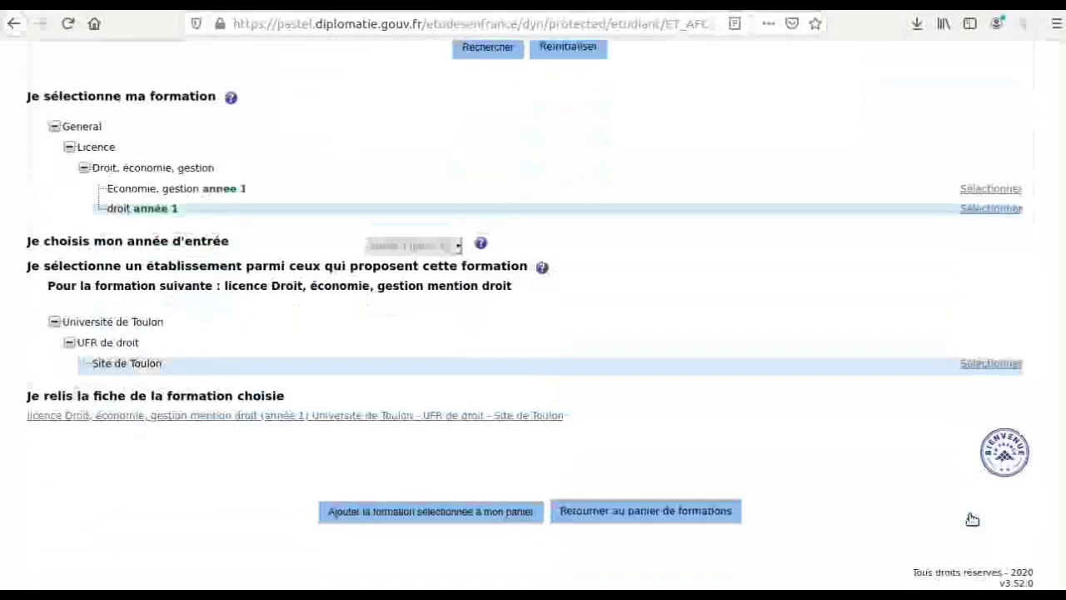
click(471, 507)
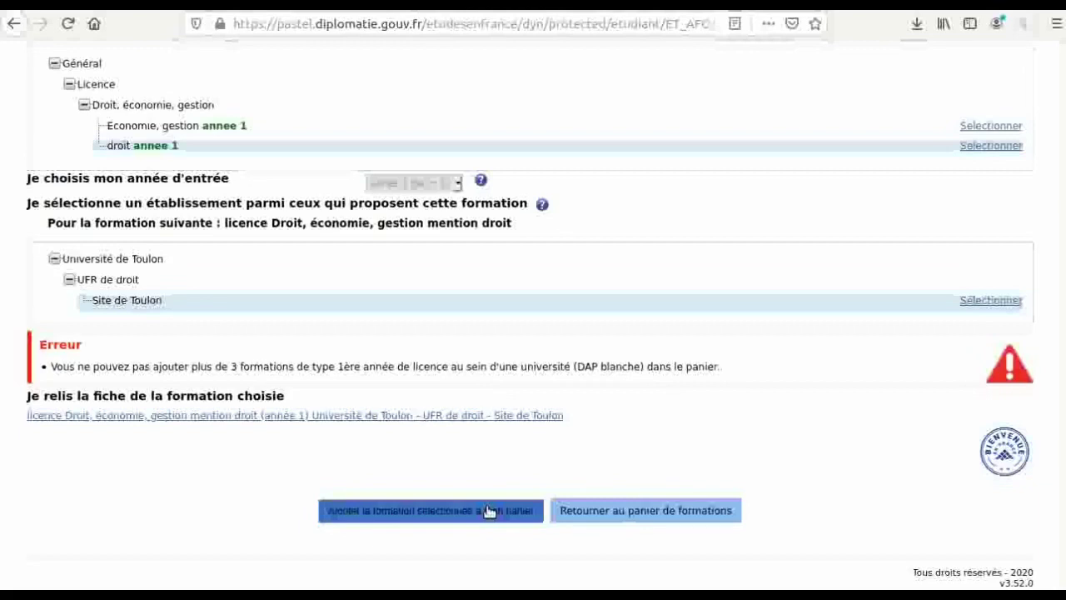
- Retry adding the Toulon licence, then view the basket listing the Paris, Caen and Toulouse licences
click(489, 511)
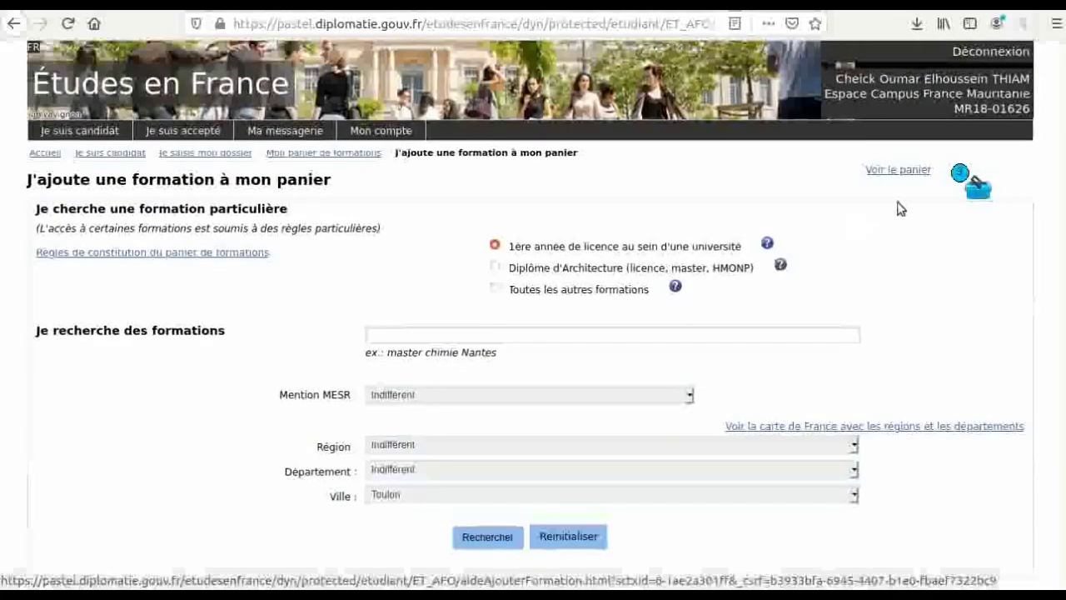
click(914, 169)
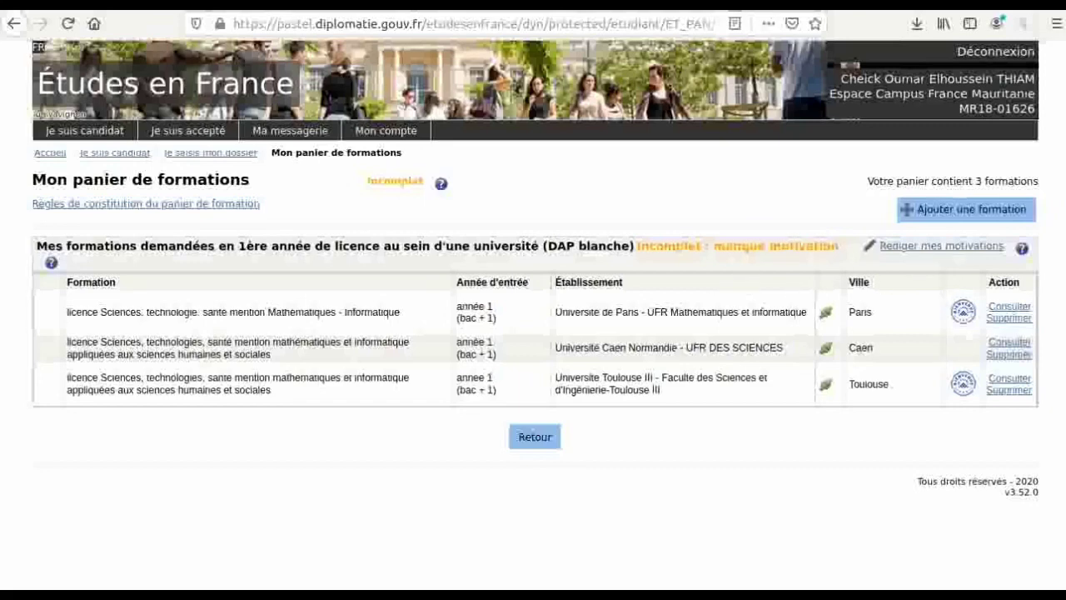
- Leave the formation basket and return to the 'Je suis candidat' dossier overview
click(523, 448)
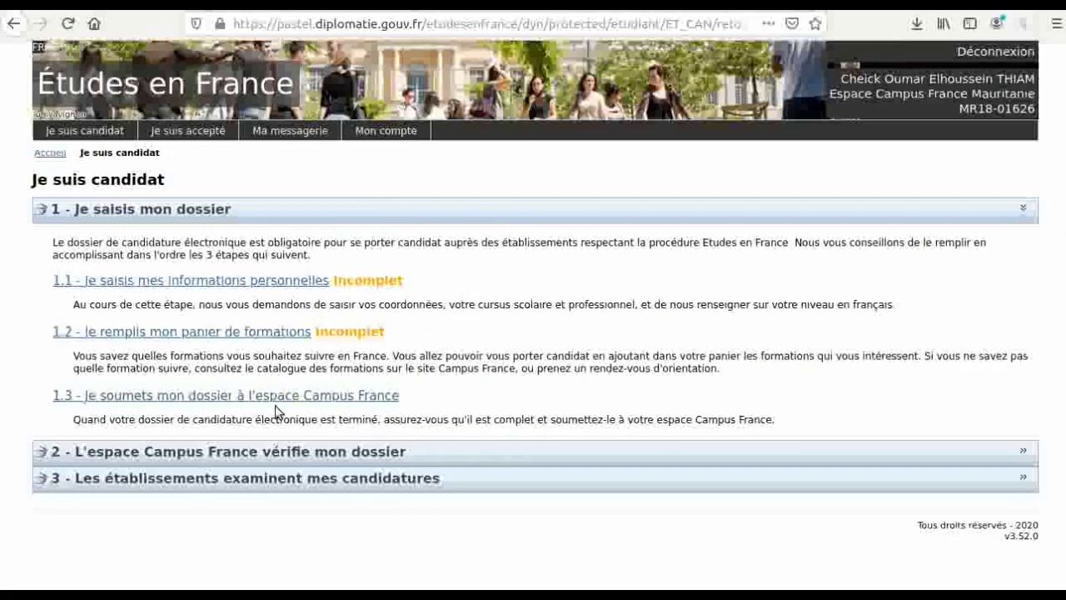
- Expand step 2, L'espace Campus France vérifie mon dossier, then go to the Accueil home page
click(367, 453)
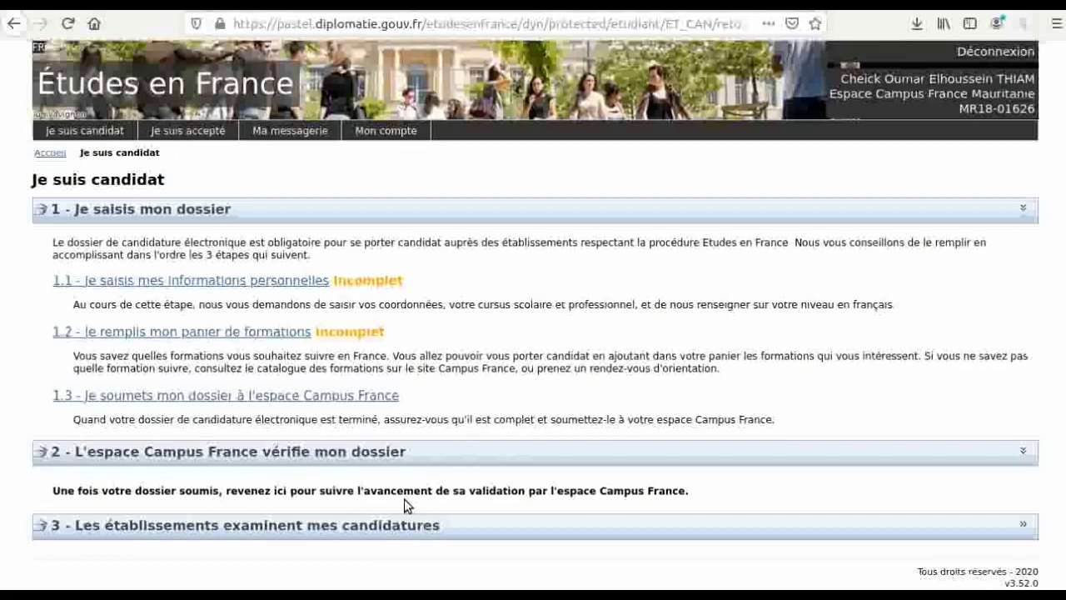
click(48, 155)
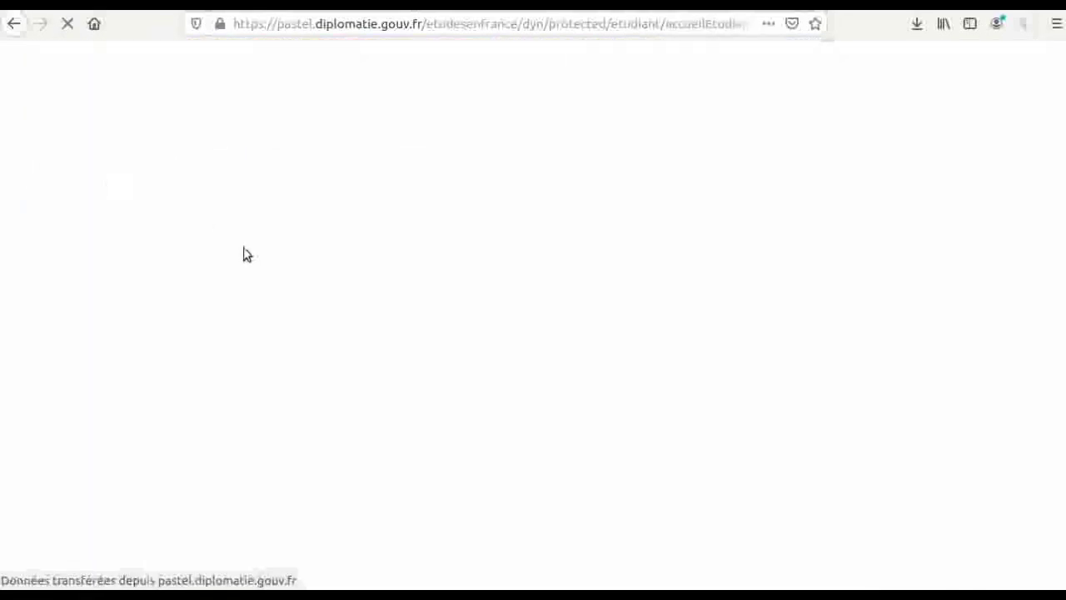